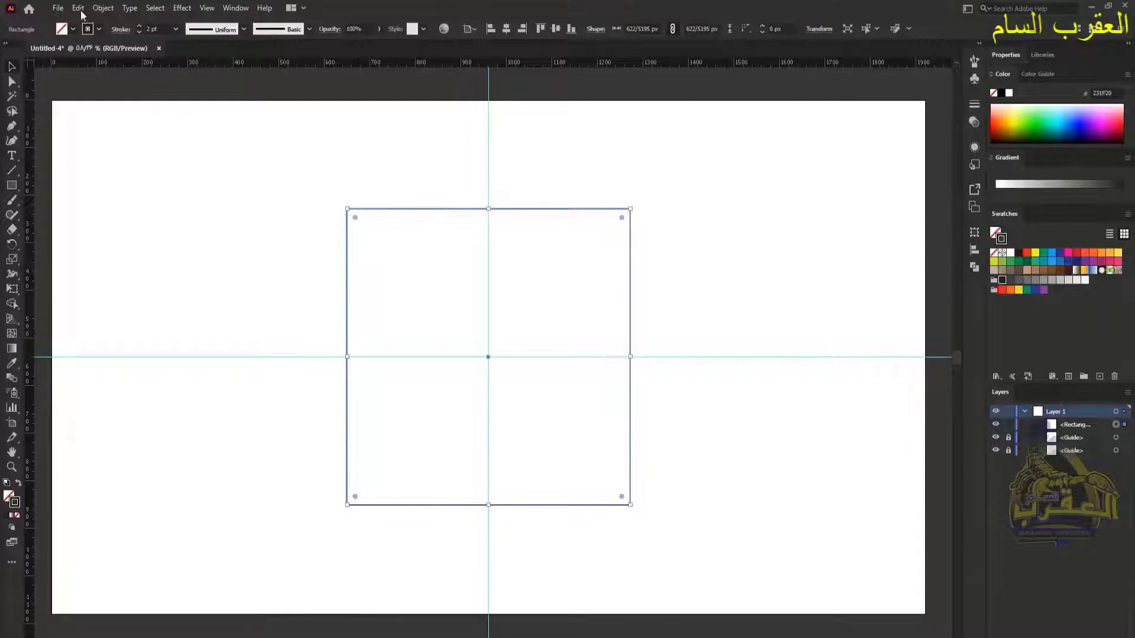
Step: Copy the centered square, paste the copy in front, and rotate it 45° into a diamond
click(82, 13)
click(100, 67)
click(78, 11)
click(94, 94)
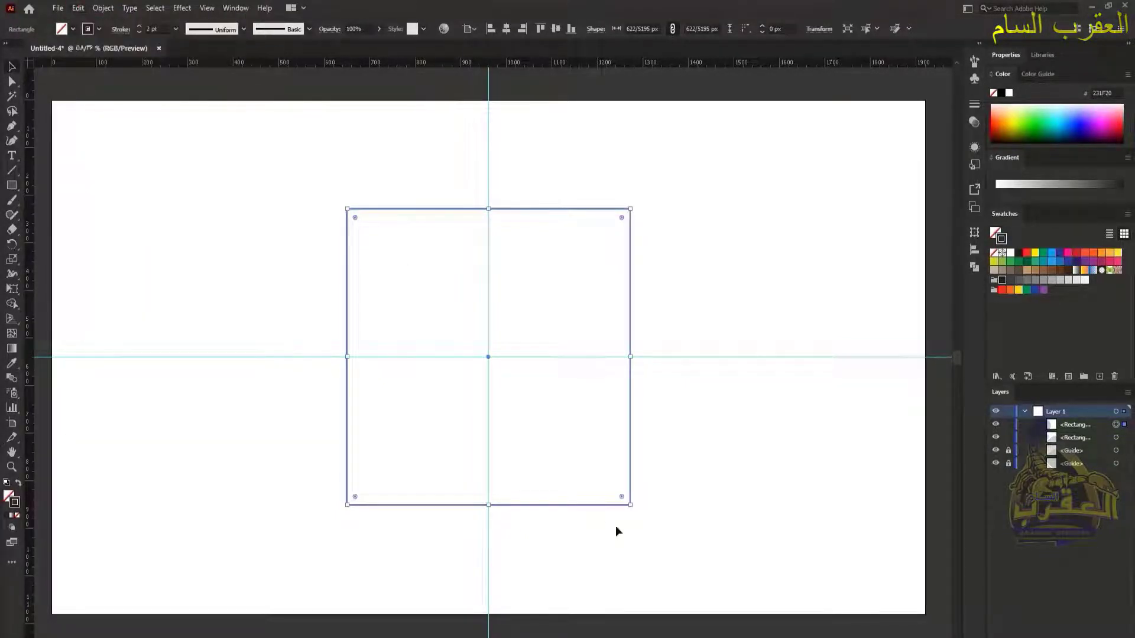
drag(634, 509, 515, 559)
Step: Unite the square and the rotated diamond into a single eight-pointed star with Pathfinder
drag(429, 273, 430, 273)
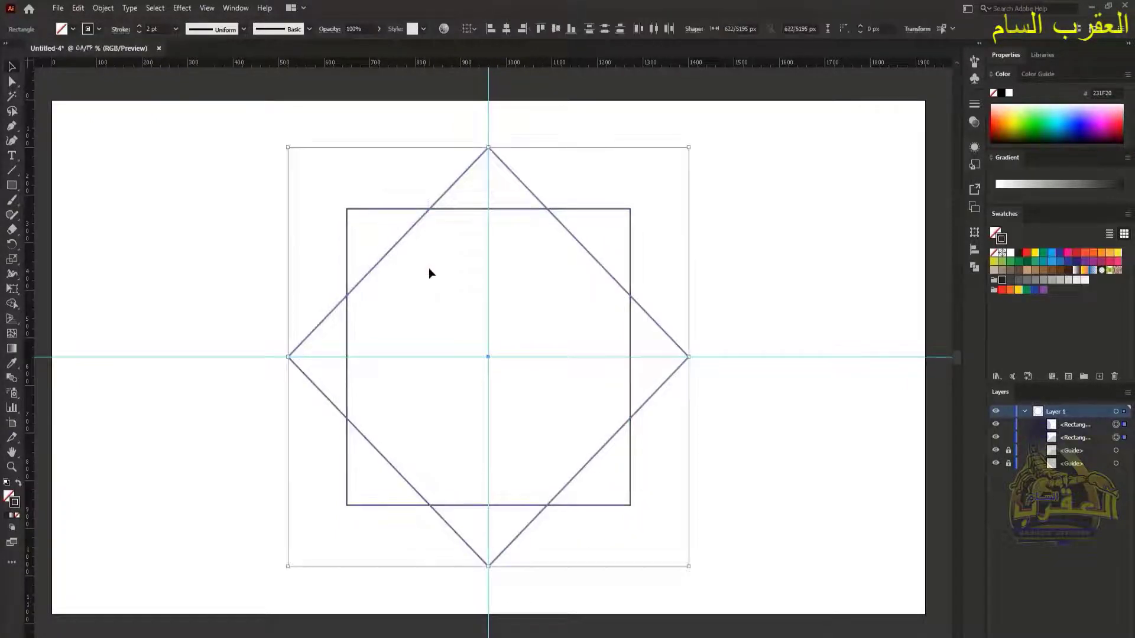
click(233, 9)
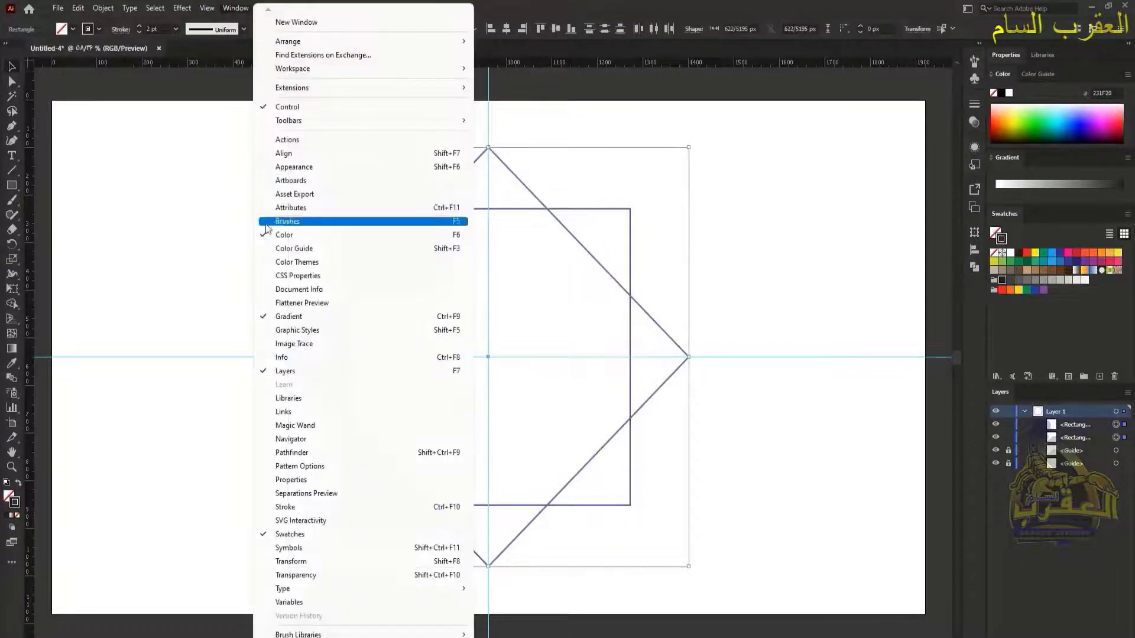
click(292, 452)
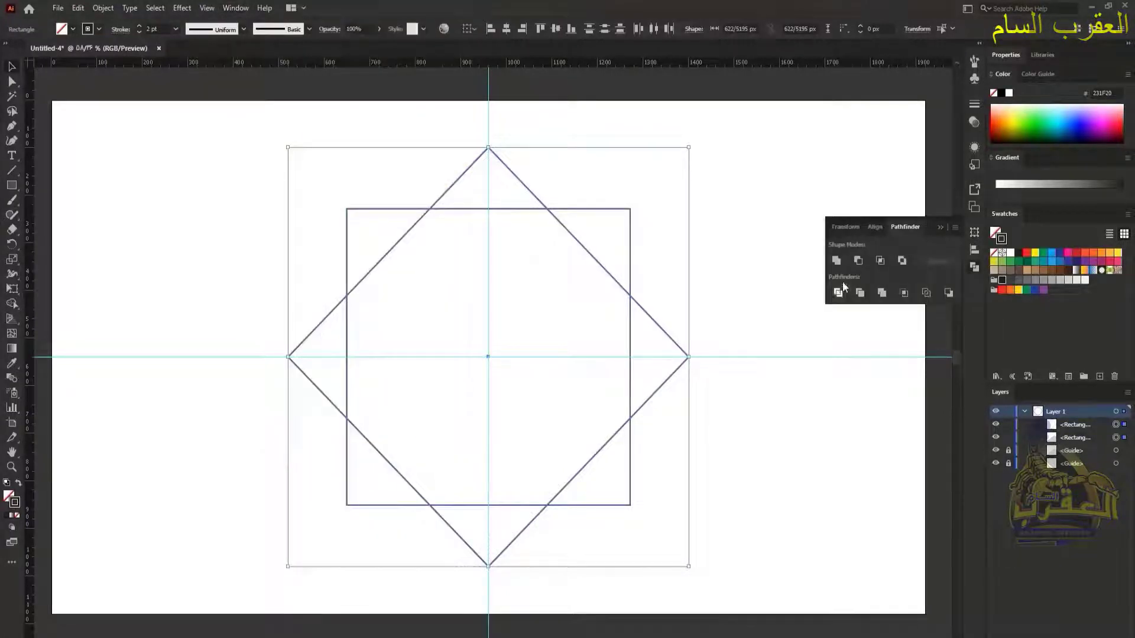
click(837, 261)
click(936, 229)
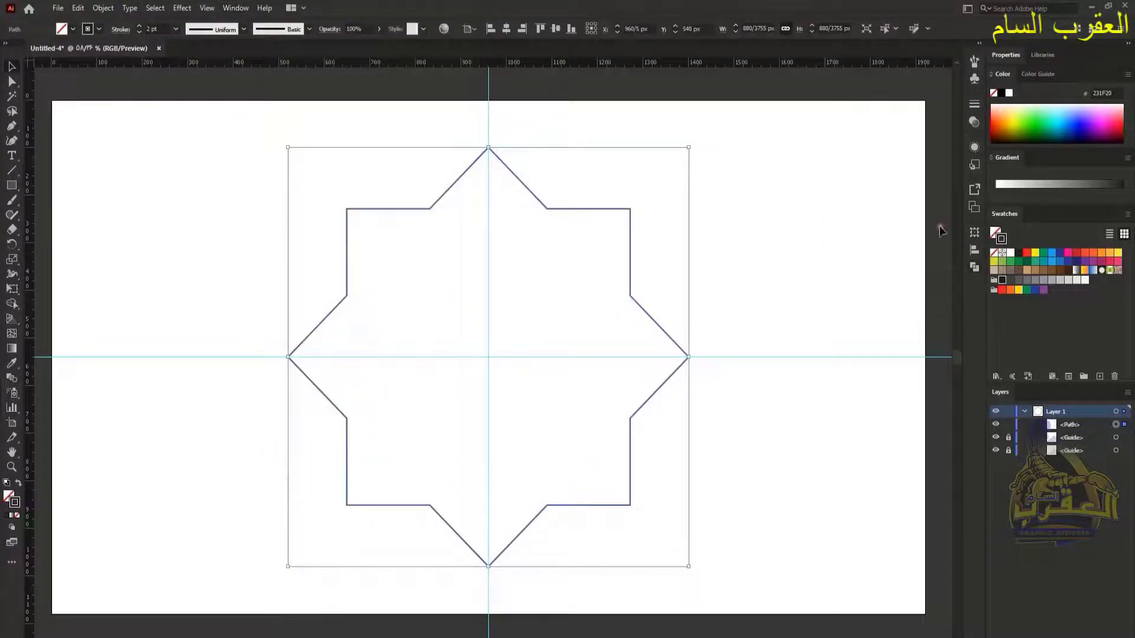
Step: Paste a copy of the star in front and scale it down proportionally from its center to form an inner star
click(77, 8)
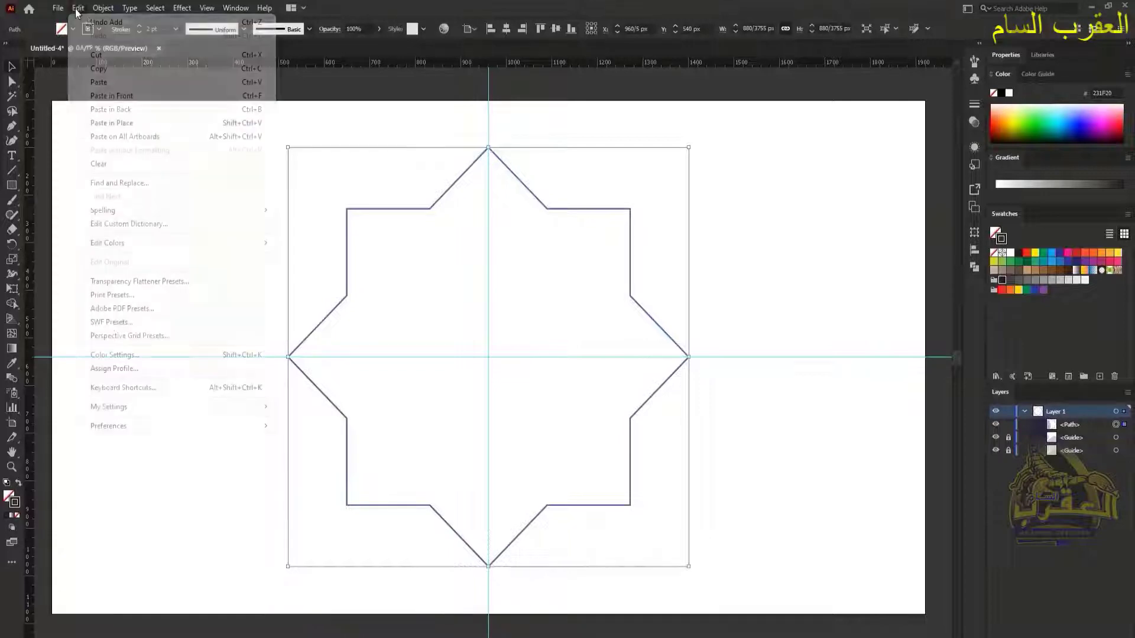
click(101, 70)
click(78, 8)
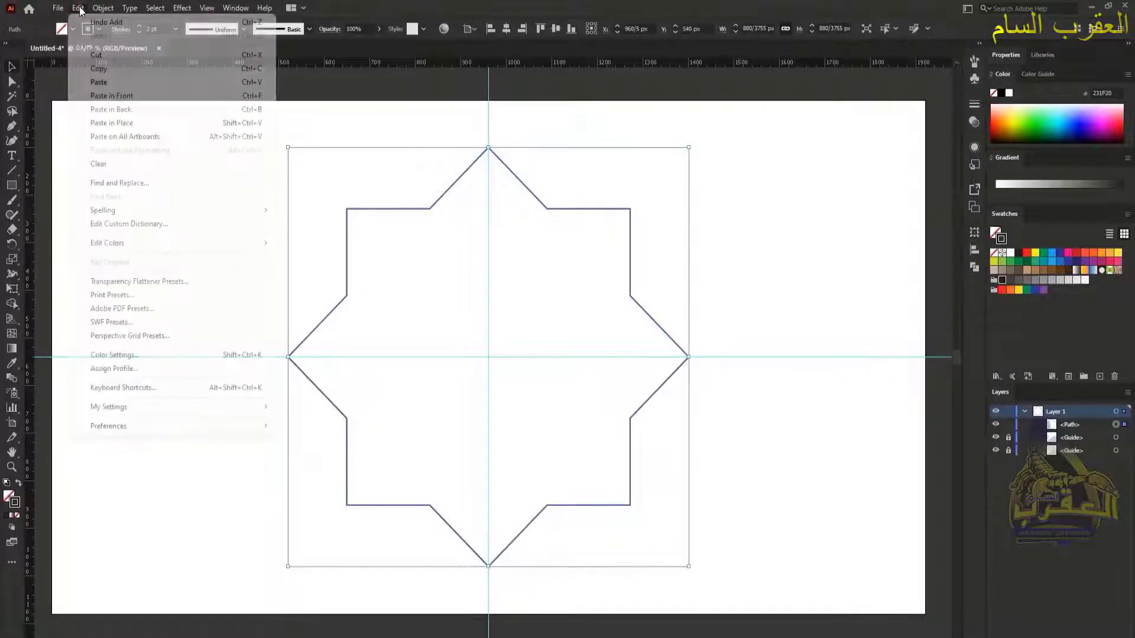
click(110, 96)
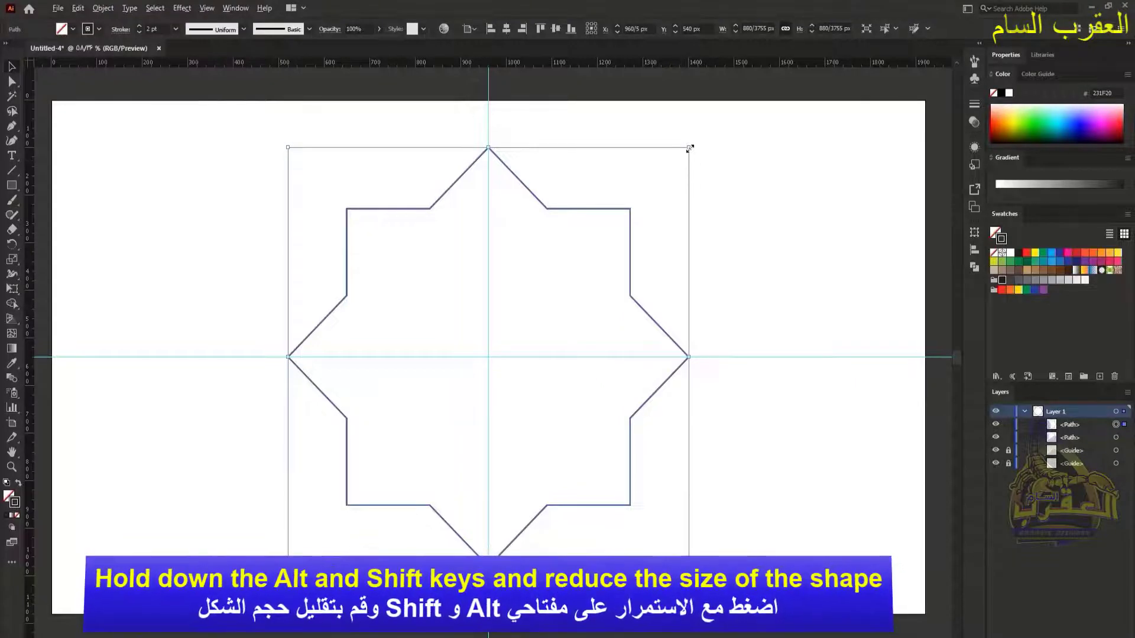
drag(689, 147, 651, 190)
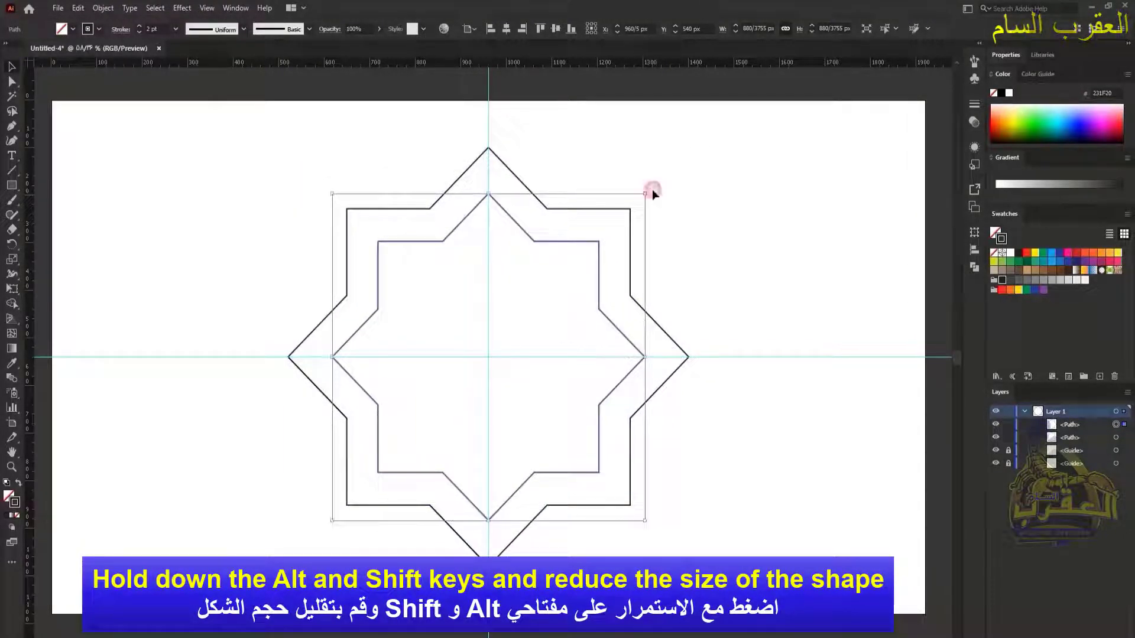
Step: Duplicate the inner and outer stars once to the right and once upward, with the facing tips overlapping the original
click(395, 165)
key(ctrl+a)
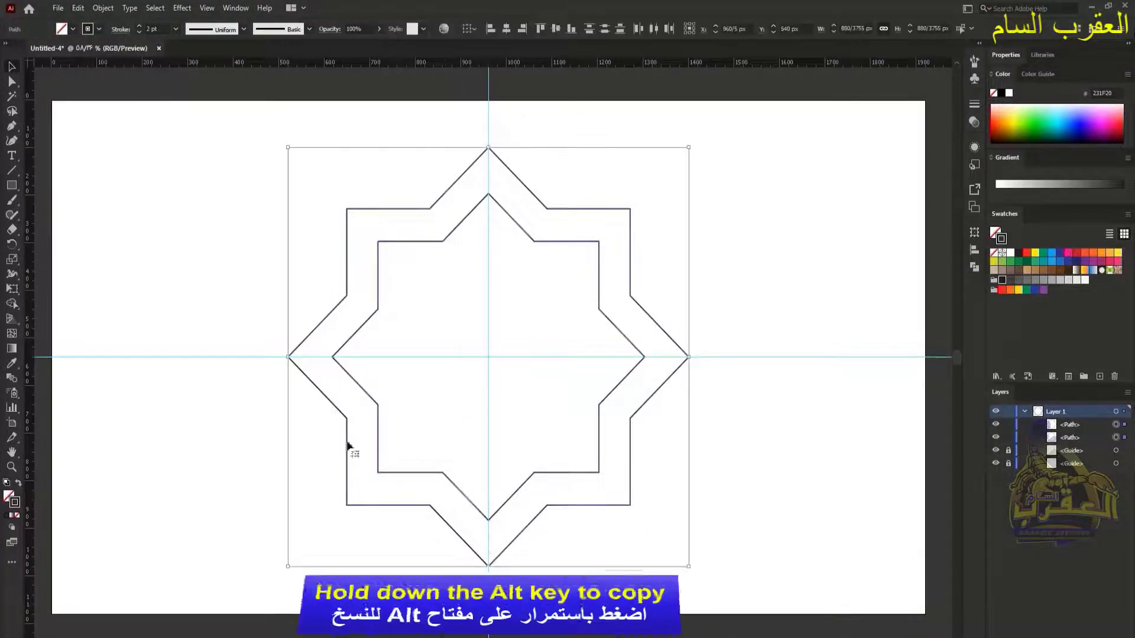
drag(349, 449, 704, 446)
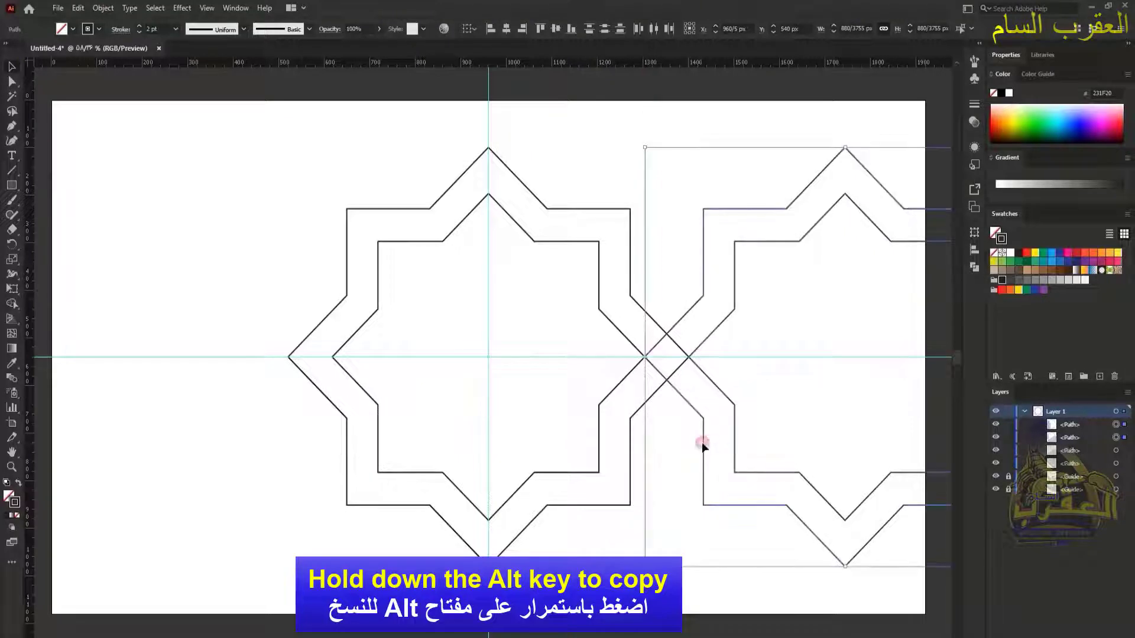
click(386, 503)
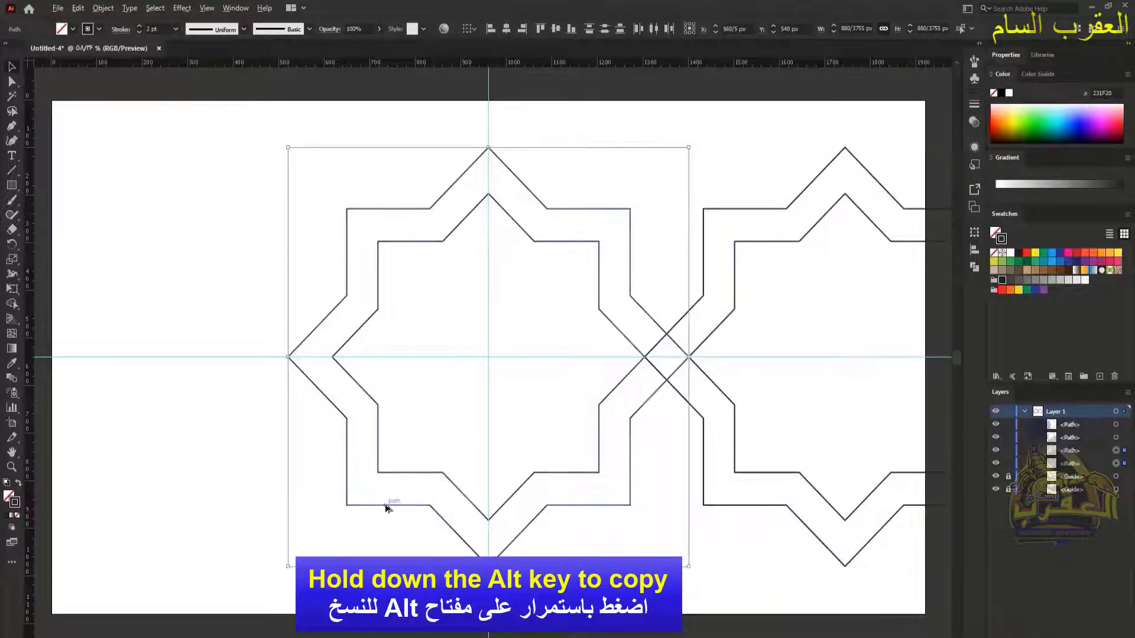
drag(385, 507, 381, 134)
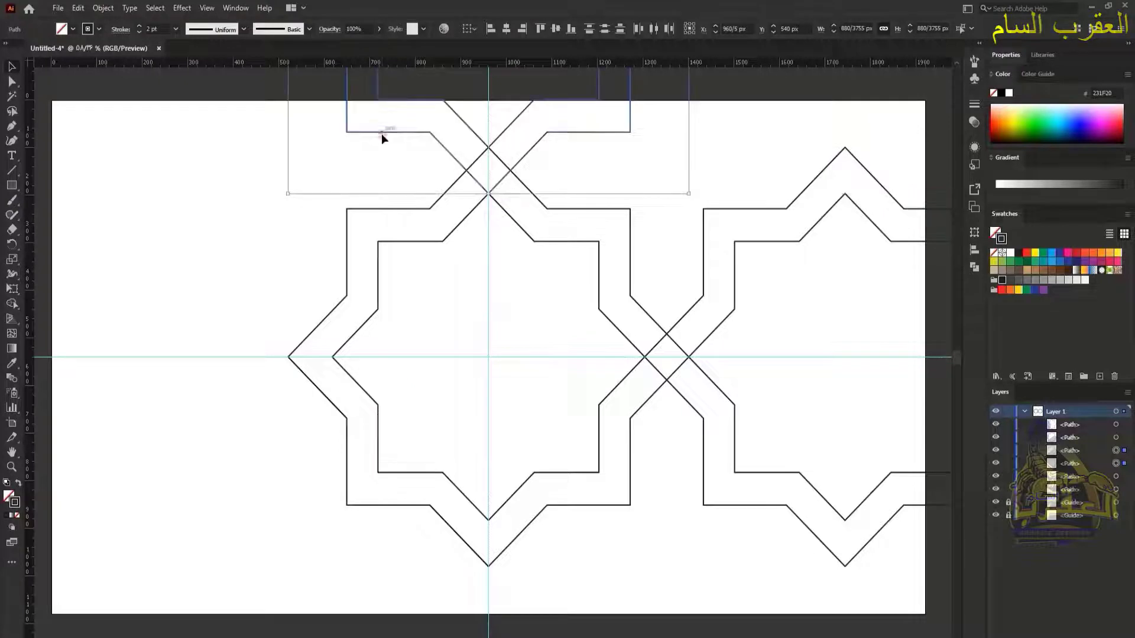
click(247, 213)
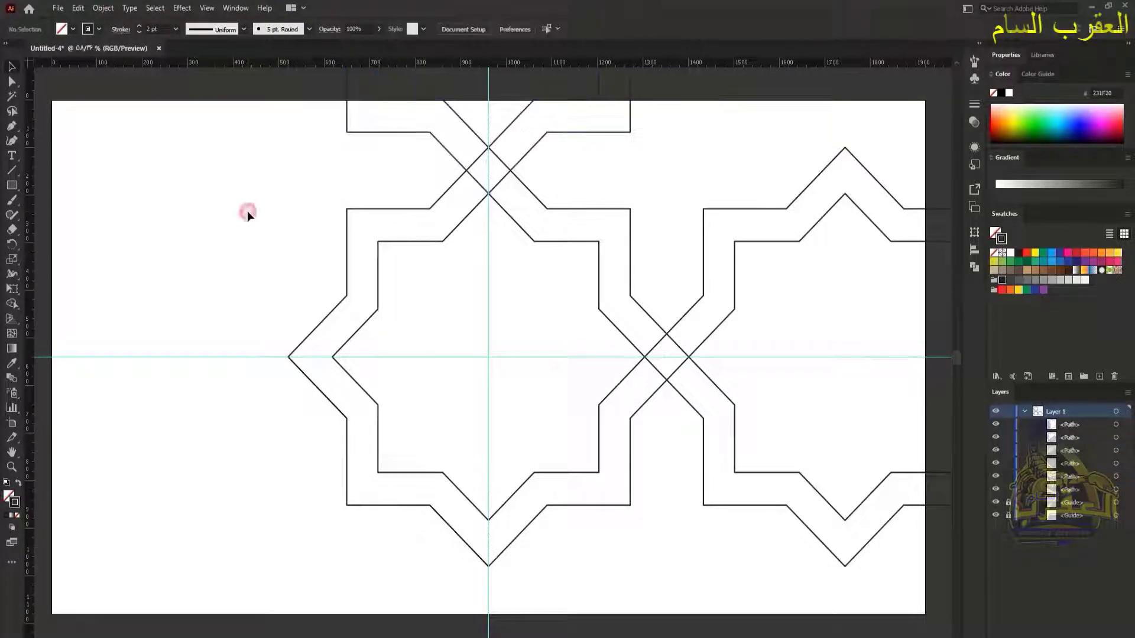
Step: Draw a vertical line about 160 px long through the crossing of the two side-by-side stars, extending past both intersections
click(16, 172)
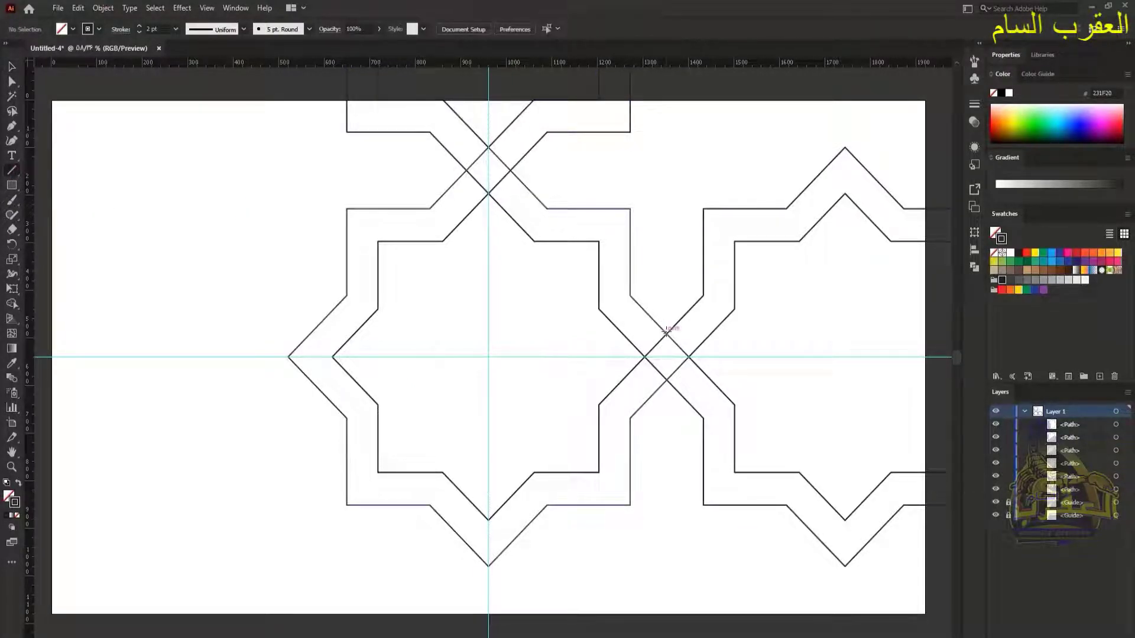
drag(666, 334, 660, 409)
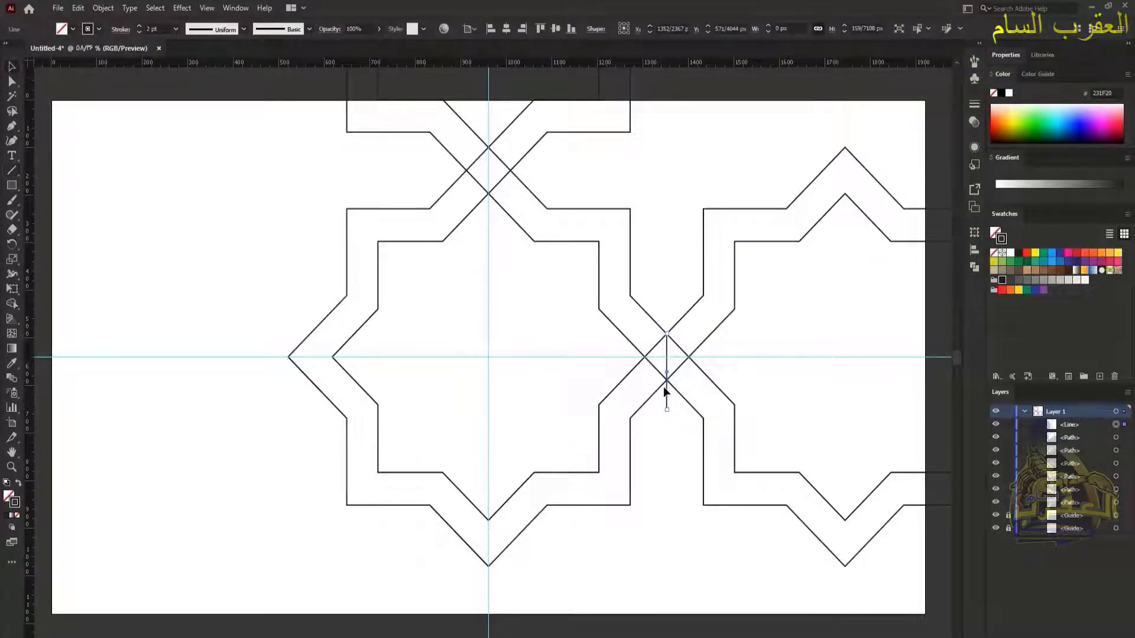
drag(665, 387, 669, 383)
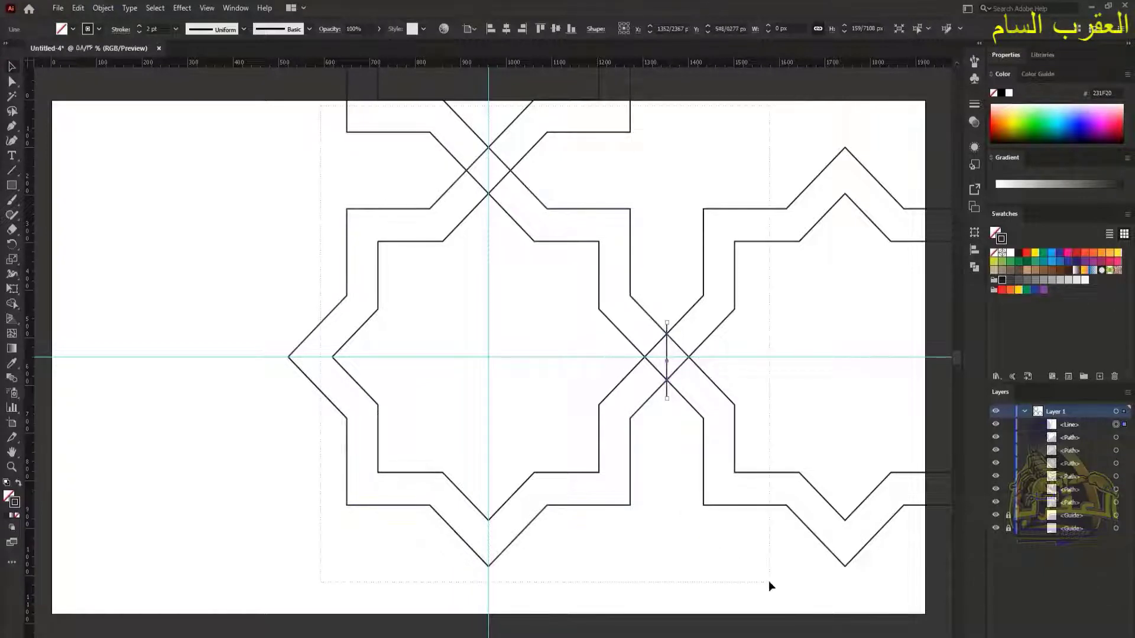
Step: Merge the upper-right band of the central star between the two crossings into one shape with the Shape Builder
drag(769, 583, 792, 584)
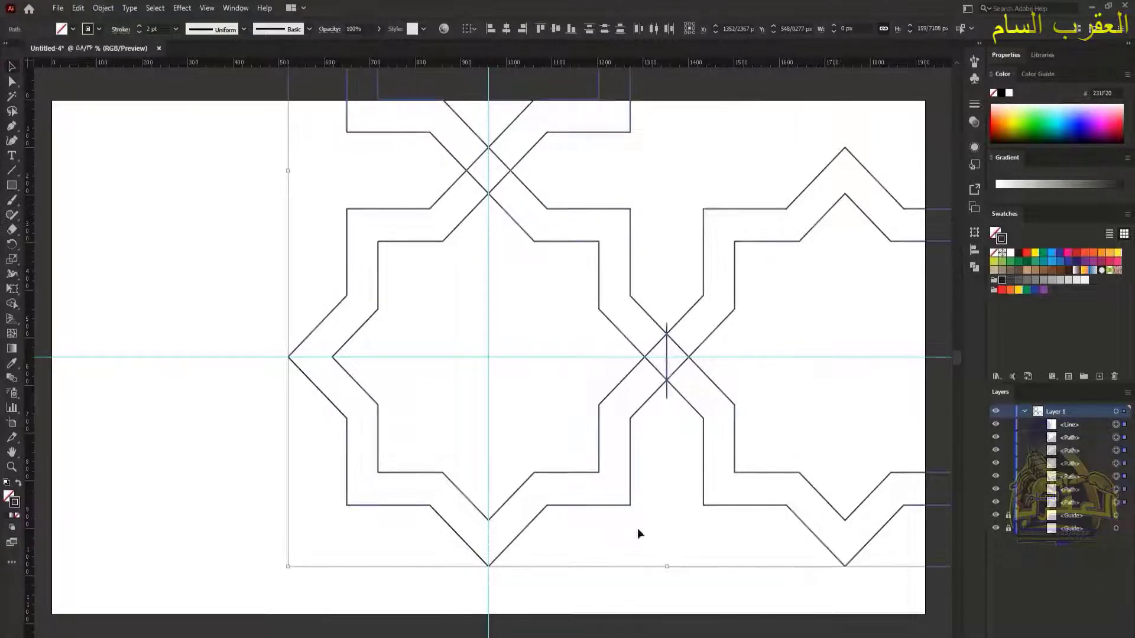
click(12, 303)
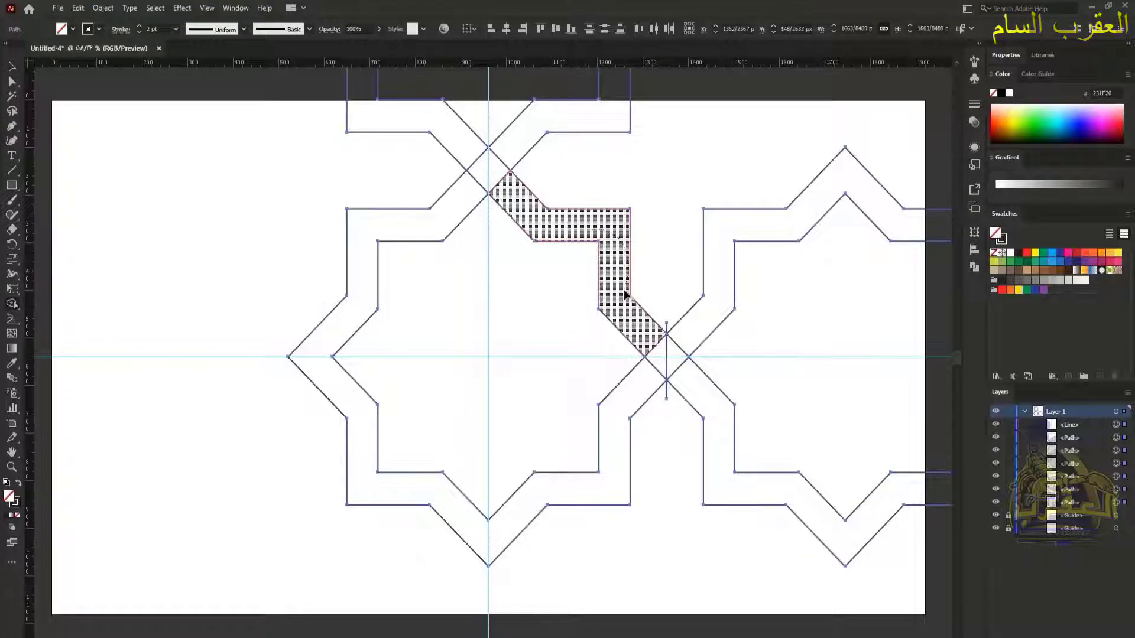
drag(636, 333, 654, 357)
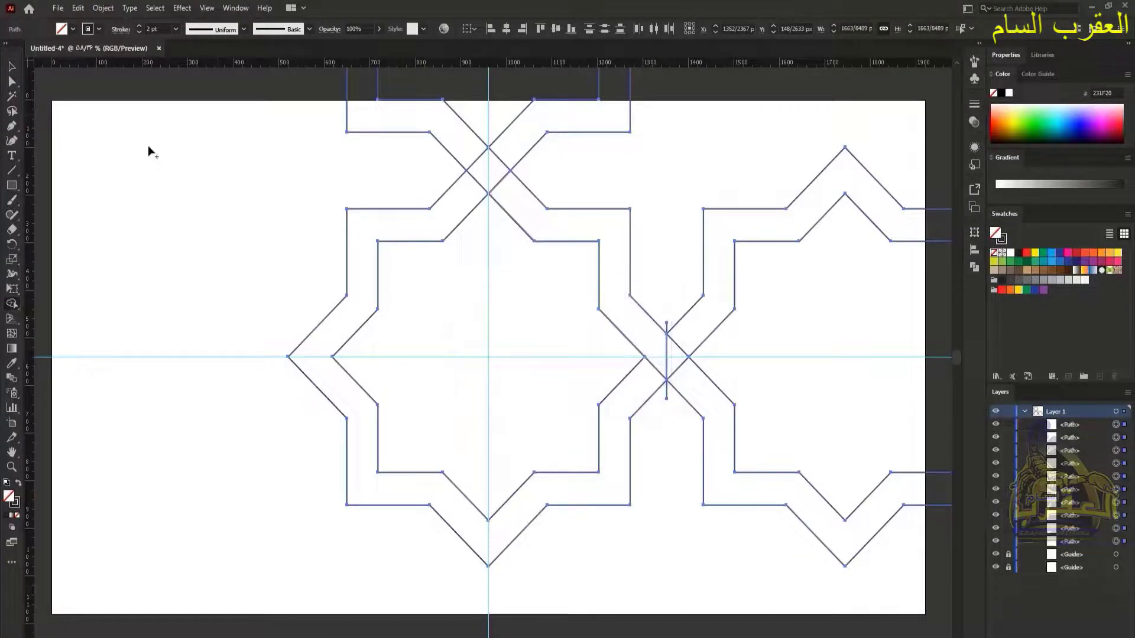
click(11, 67)
click(132, 187)
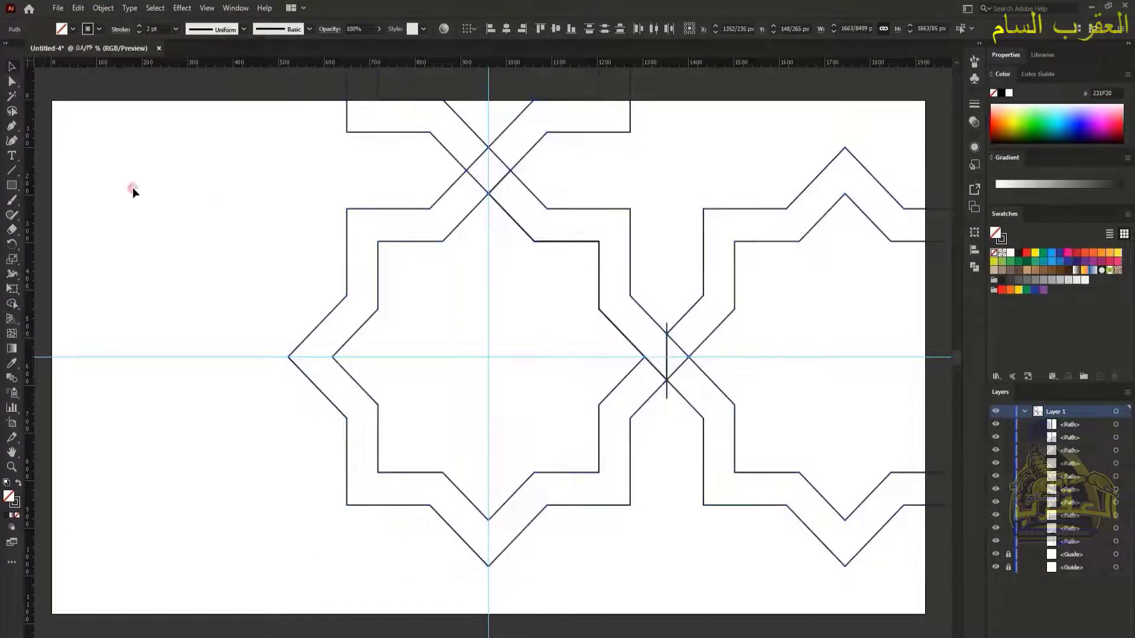
Step: Cut the merged upper-right band to the clipboard and delete all the remaining star outlines
click(565, 207)
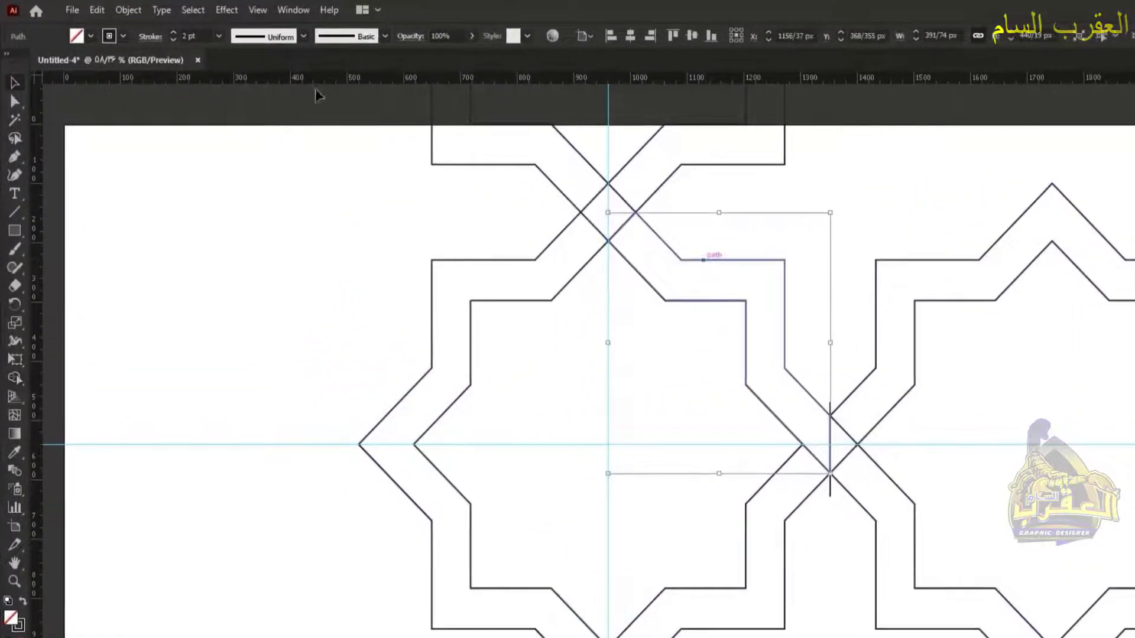
click(104, 12)
click(104, 69)
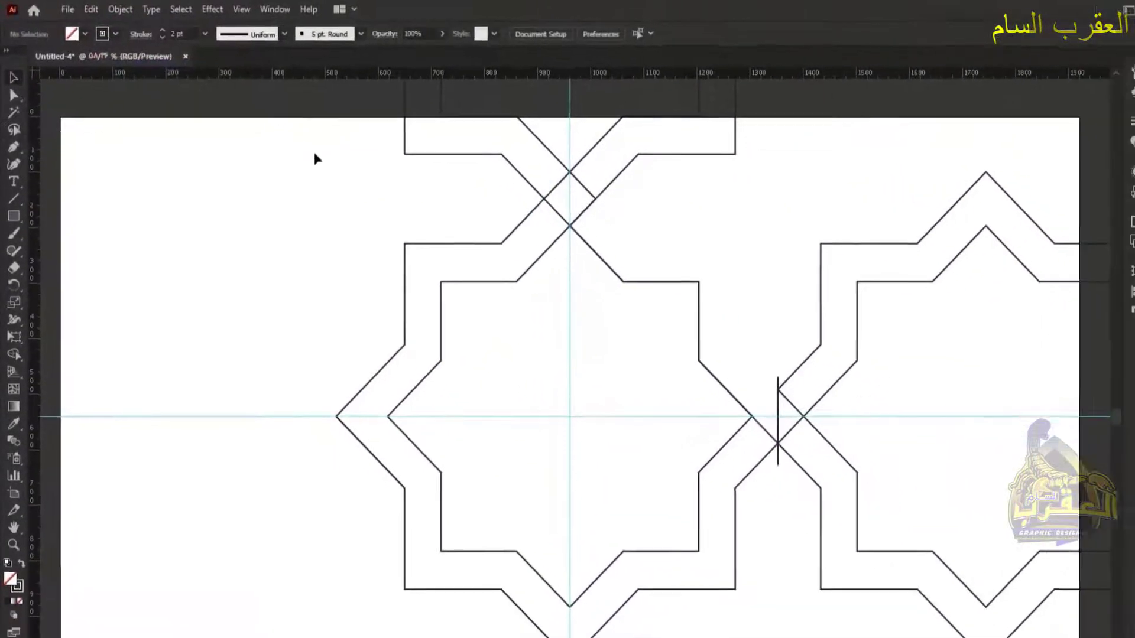
drag(342, 130, 828, 559)
key(Delete)
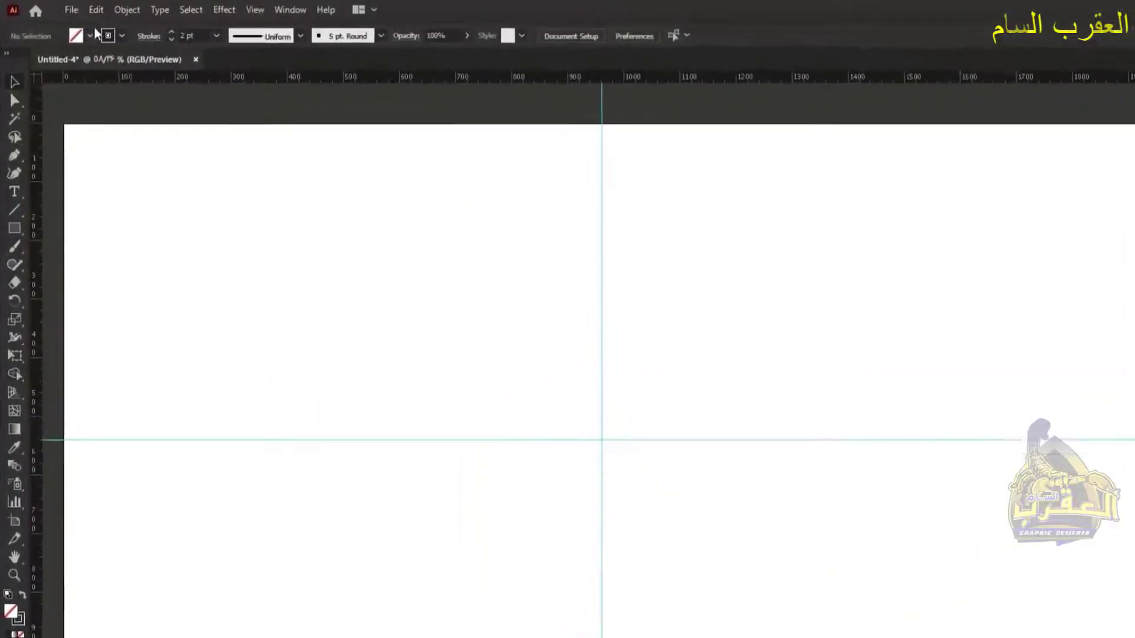
Step: Paste the cut band back in front at its original position on the artboard
click(96, 10)
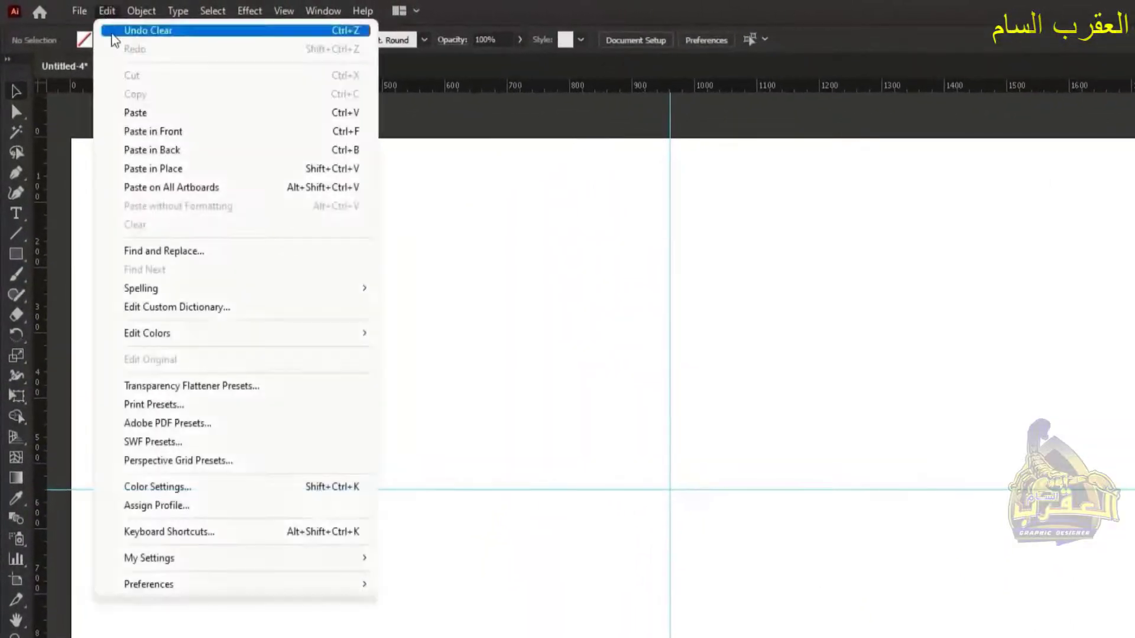
click(158, 137)
click(501, 327)
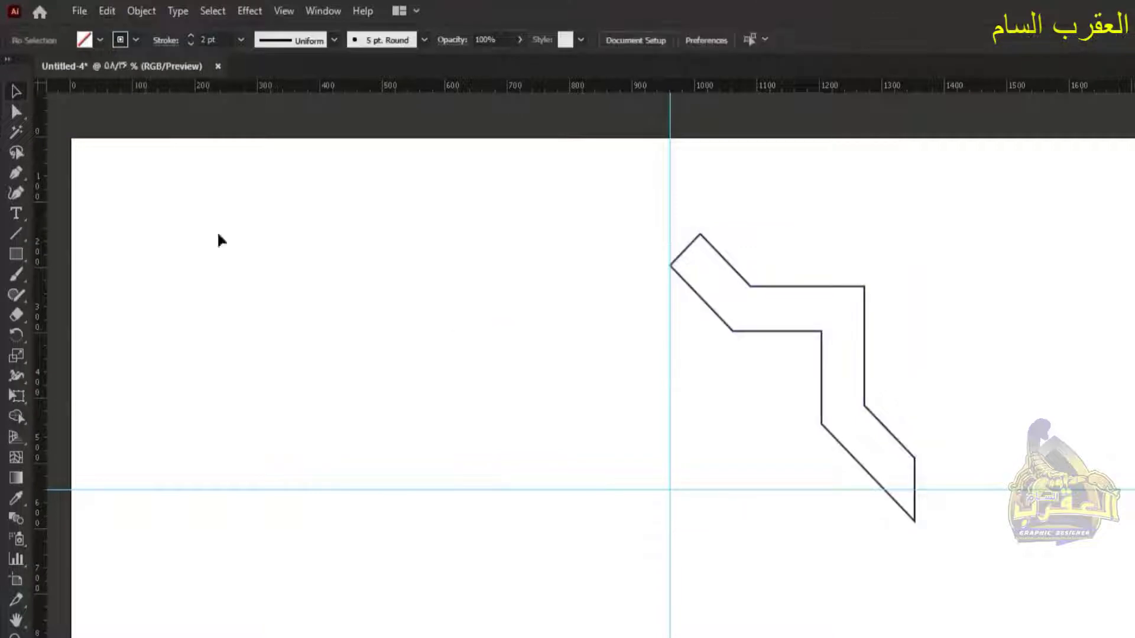
Step: Split the band's path at its two upper end anchors and delete the short segment between them
click(17, 112)
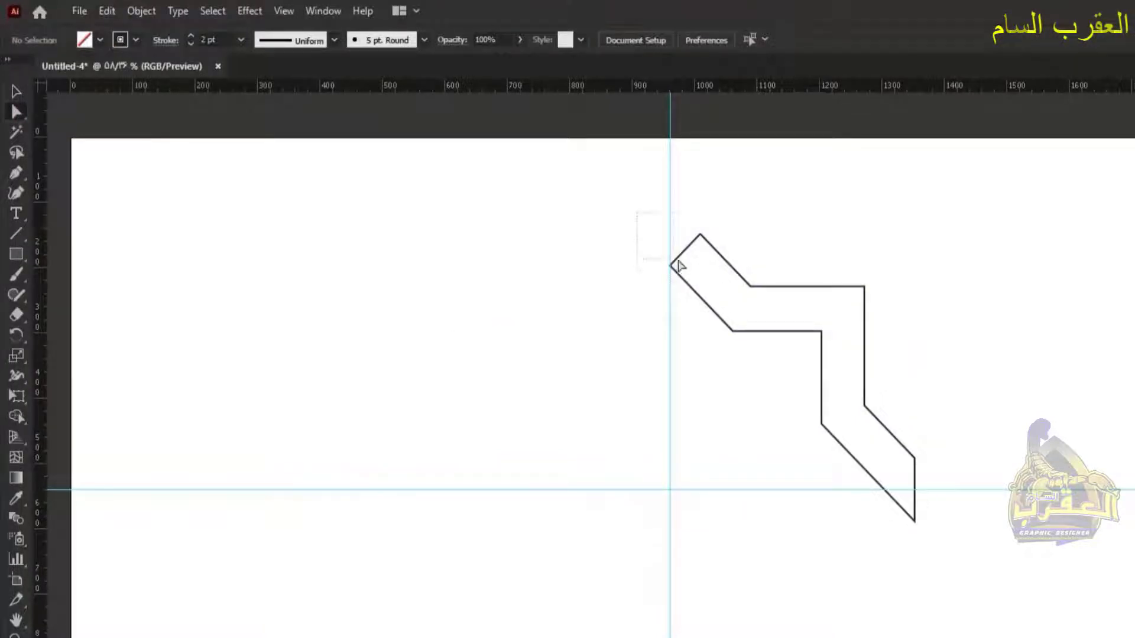
click(716, 283)
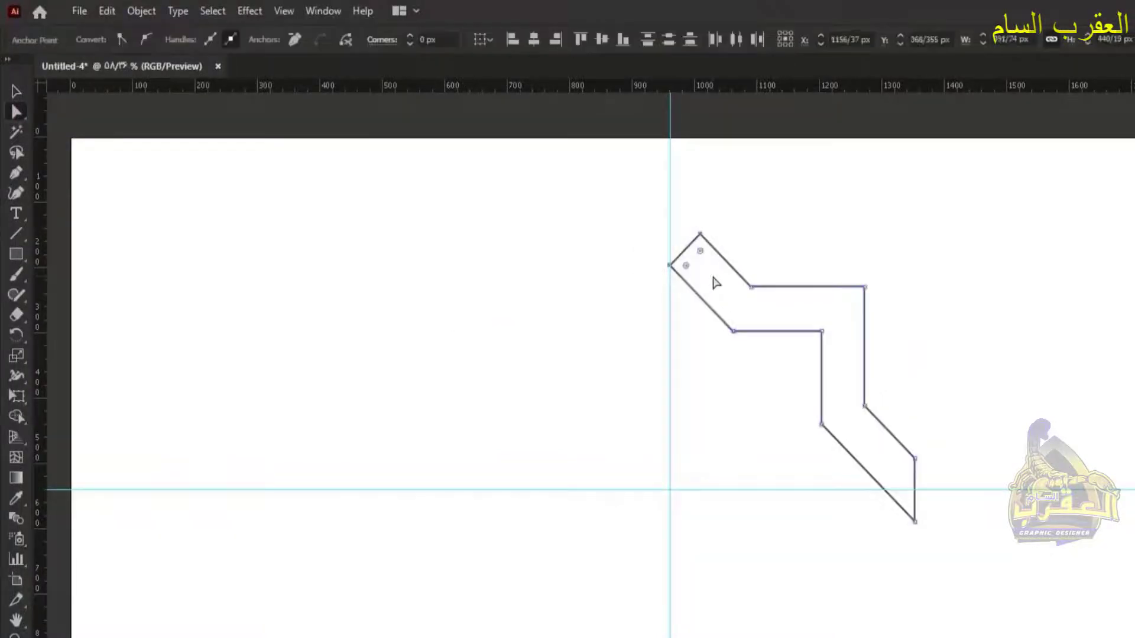
click(345, 43)
click(589, 275)
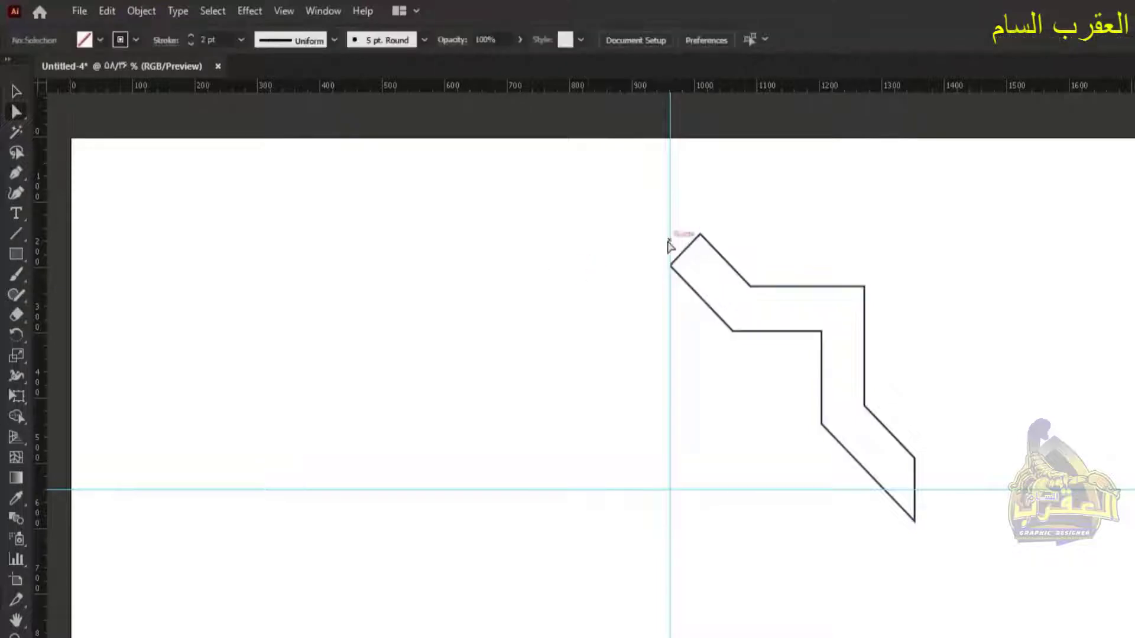
click(697, 266)
key(Delete)
click(768, 322)
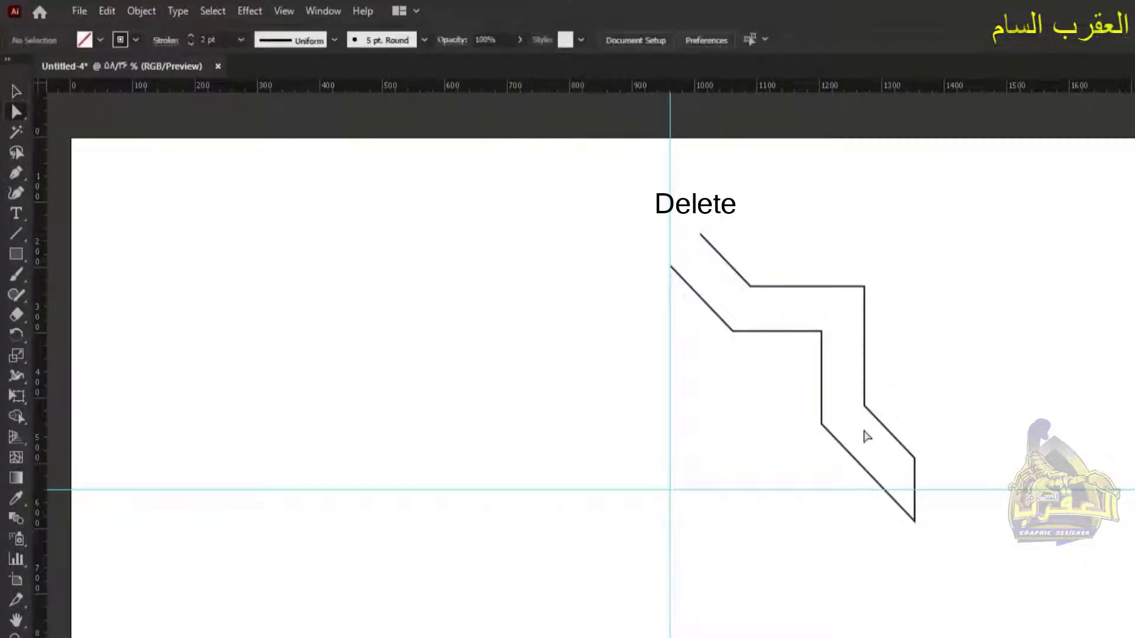
Step: Split the path at the band's two lower end anchors and delete the vertical segment closing that end
drag(918, 527, 907, 539)
click(345, 40)
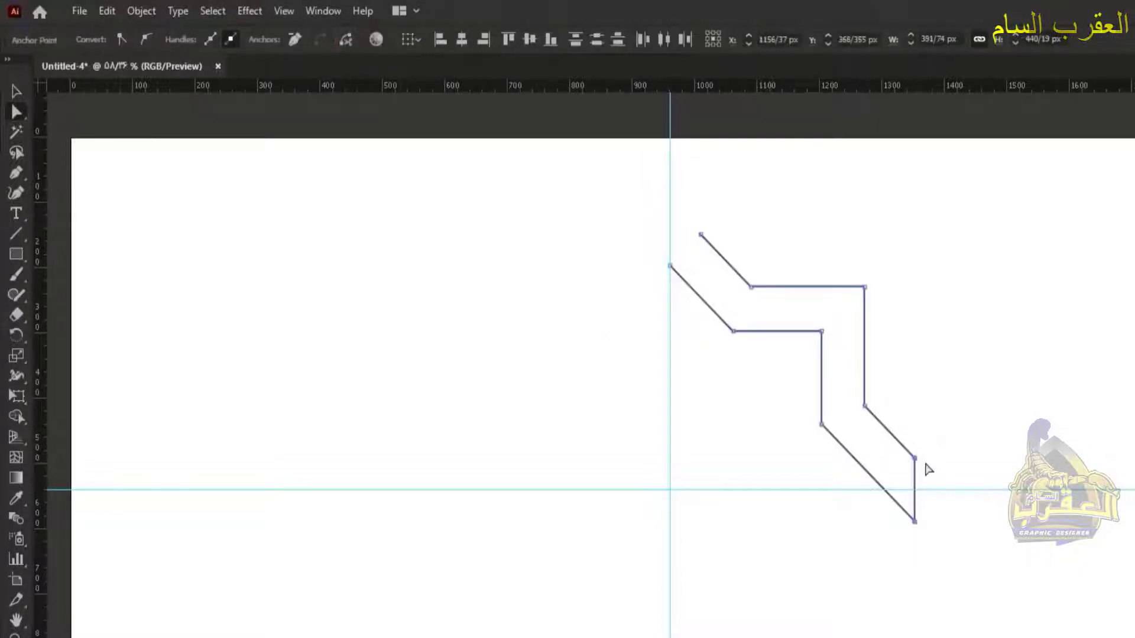
click(914, 496)
key(Delete)
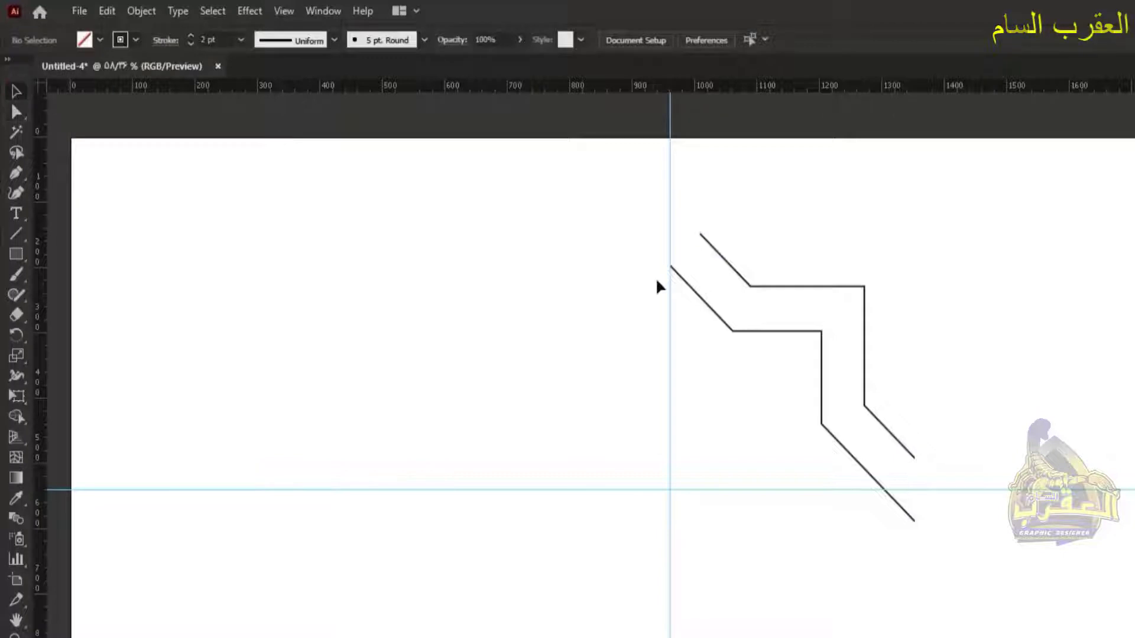
Step: Group the two open zigzag lines
drag(804, 365, 828, 387)
right_click(822, 391)
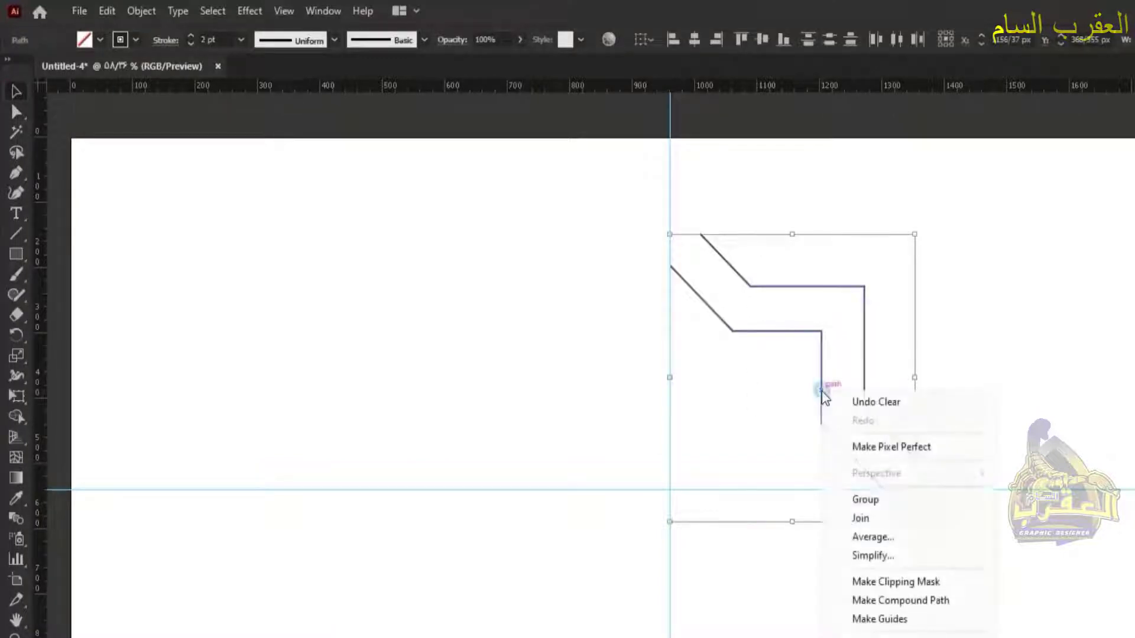
click(865, 500)
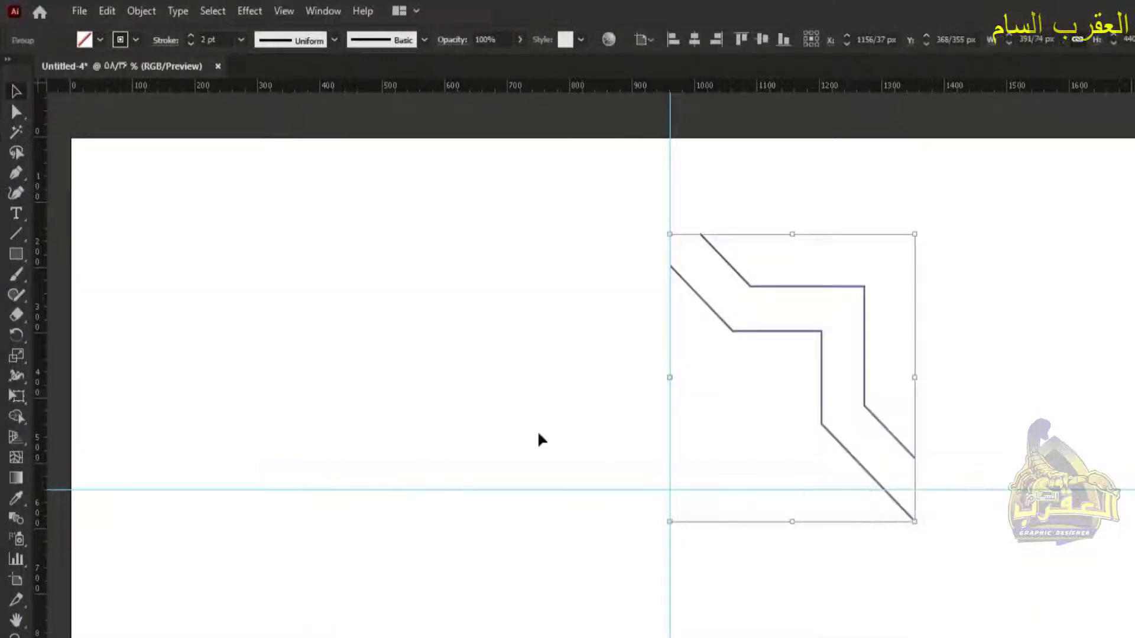
Step: Create a copy of the zigzag line group rotated 90° about the intersection of the two guides
click(18, 336)
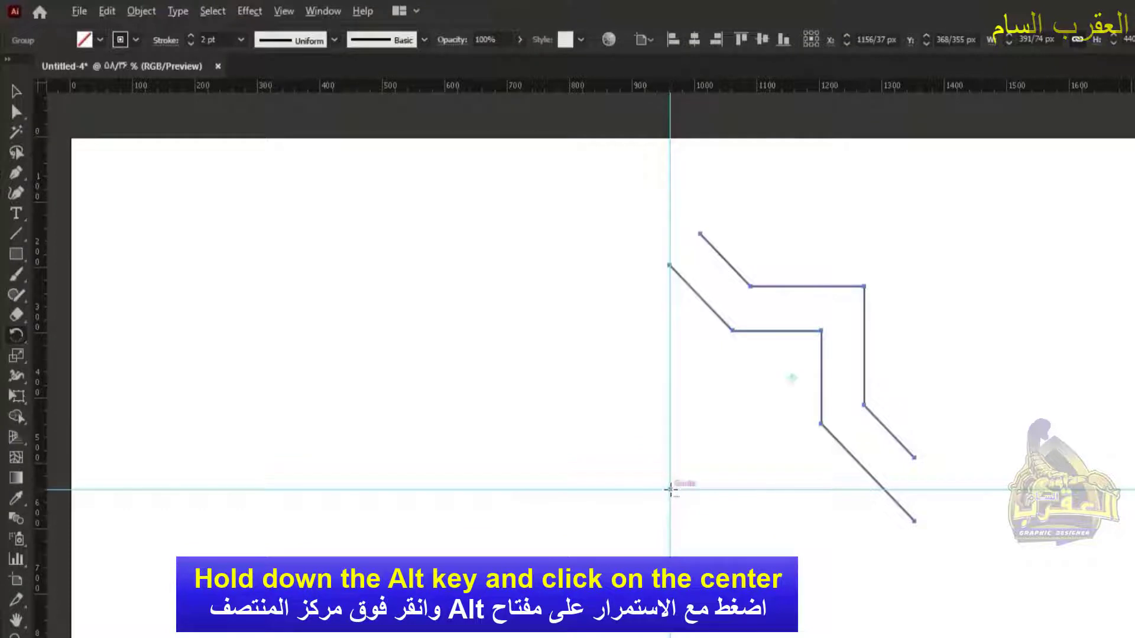
alt+click(669, 490)
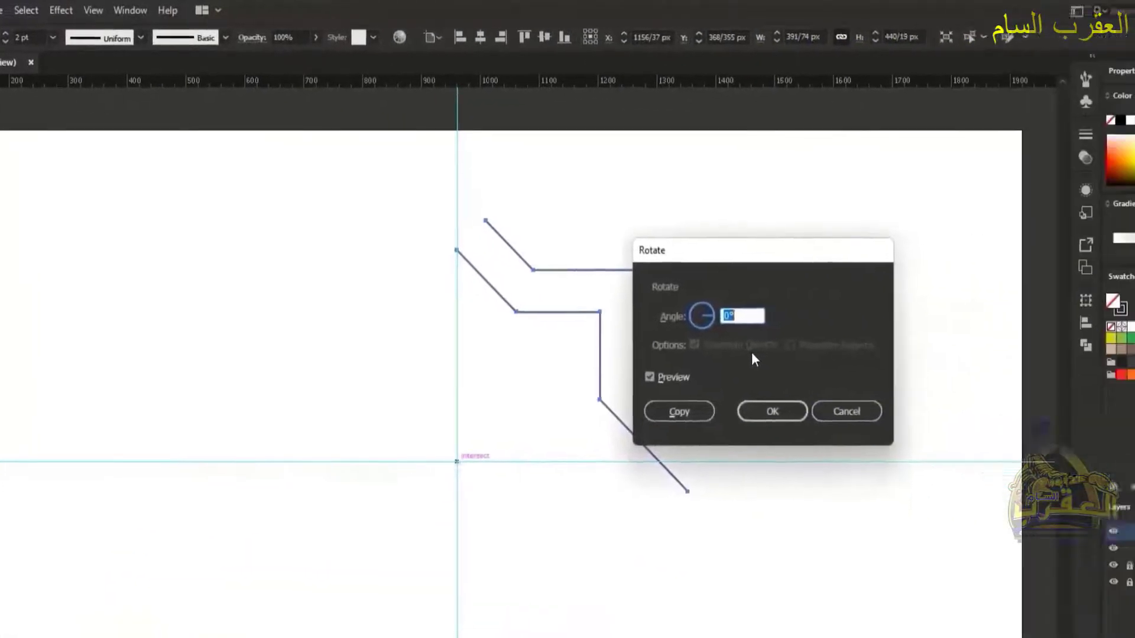
text(9)
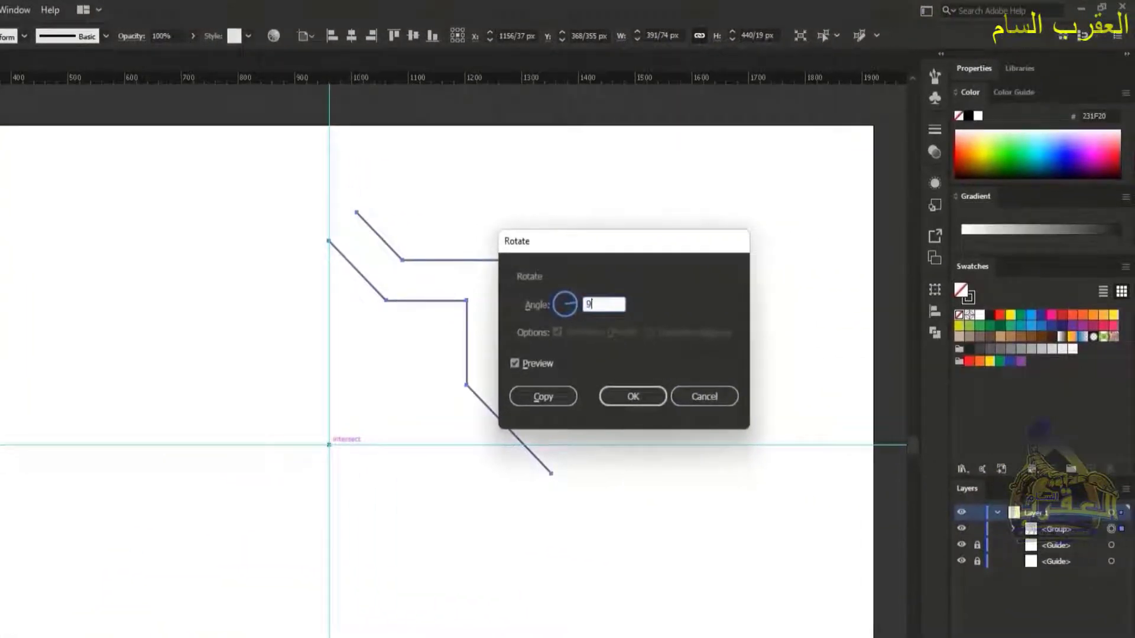
click(552, 396)
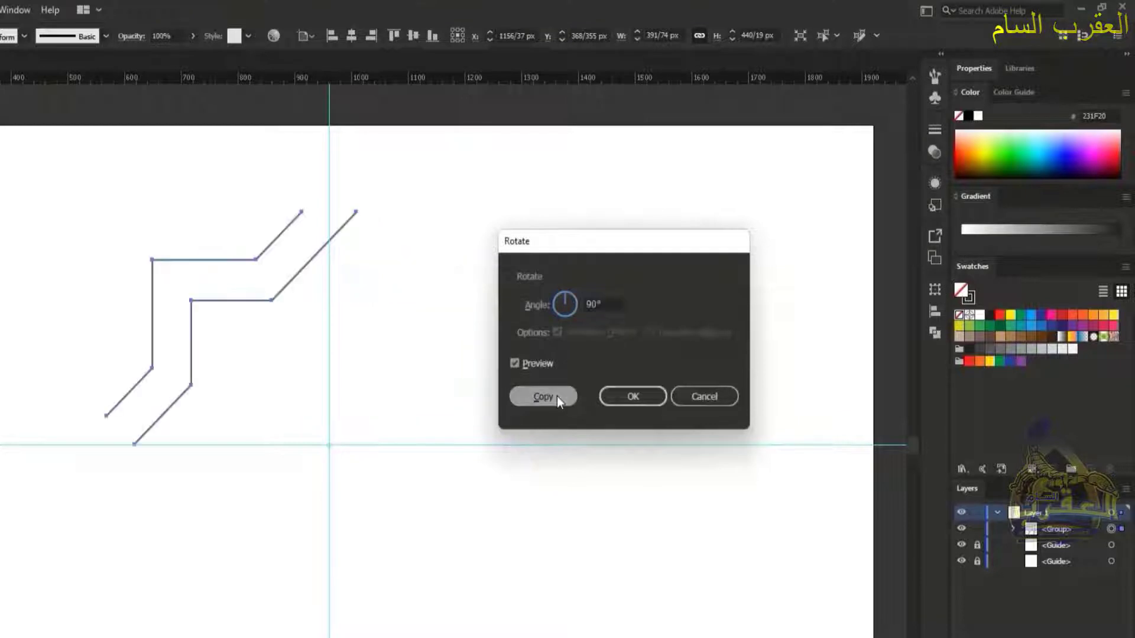
Step: Repeat the rotated-copy transformation twice to complete the four-part eight-pointed star around the center
right_click(228, 390)
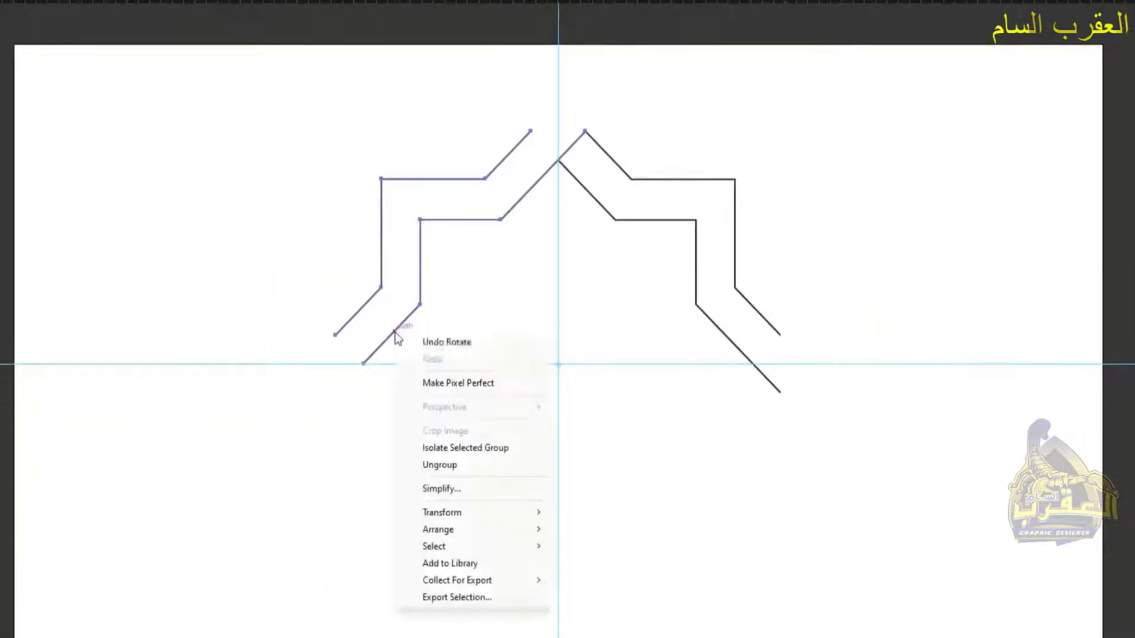
mouse_move(446, 511)
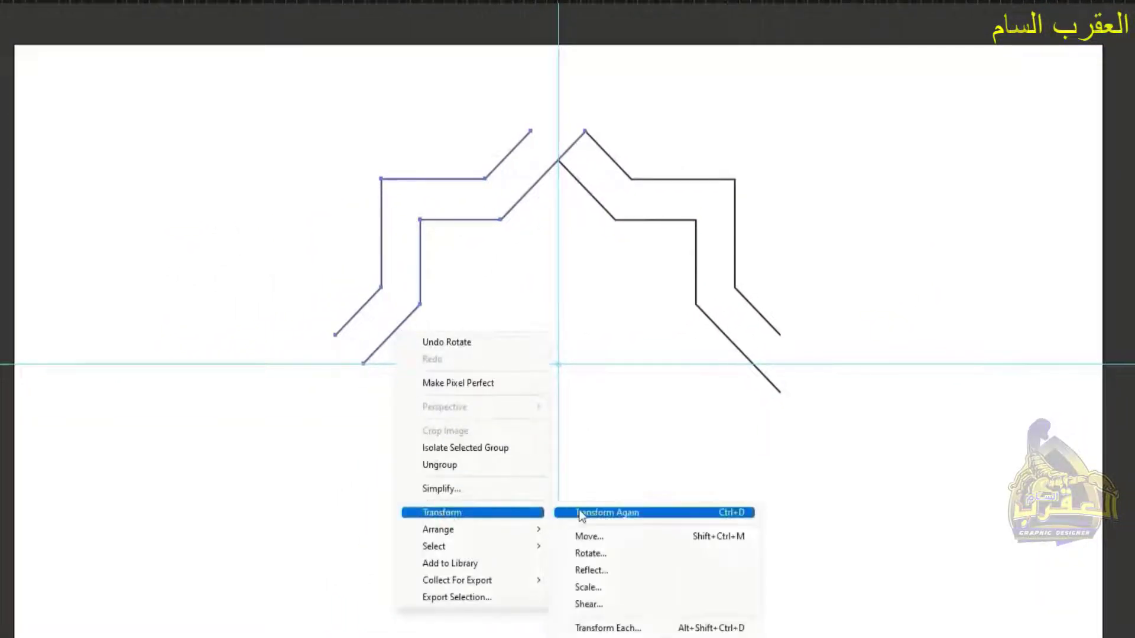
click(593, 514)
right_click(442, 507)
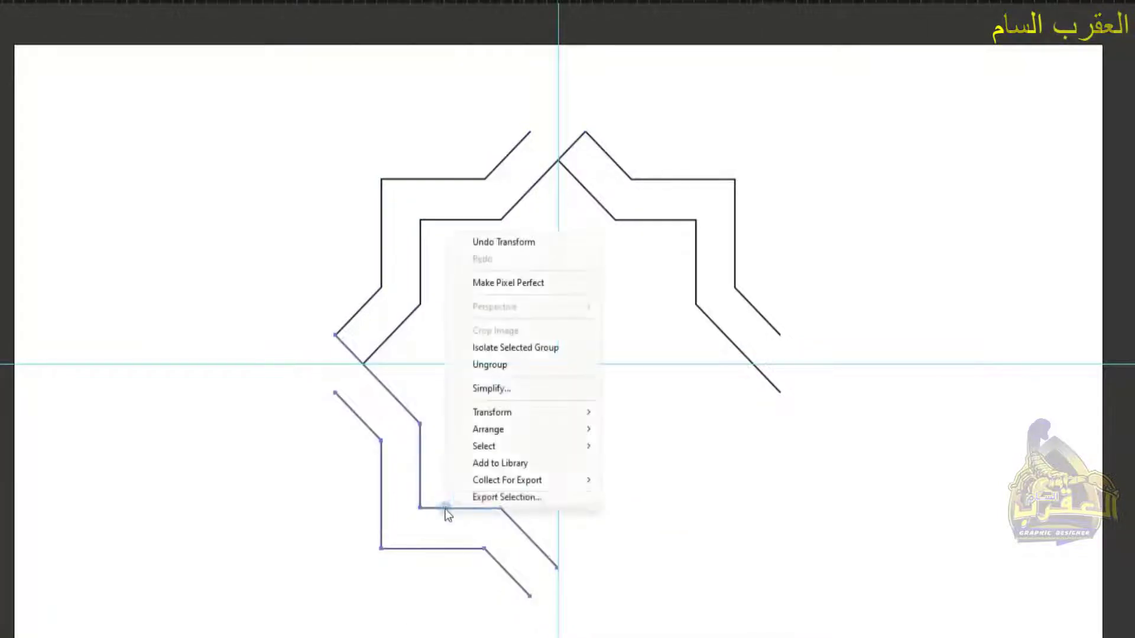
mouse_move(522, 412)
click(642, 413)
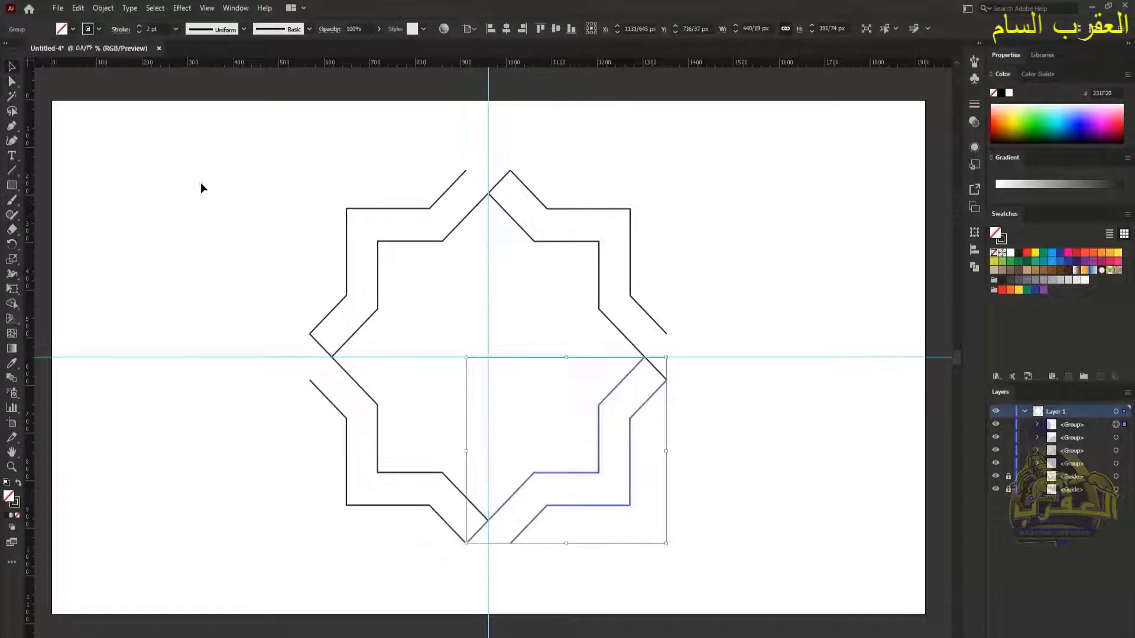
Step: Select all four zigzag segments of the star and group them
click(201, 182)
drag(269, 169, 687, 549)
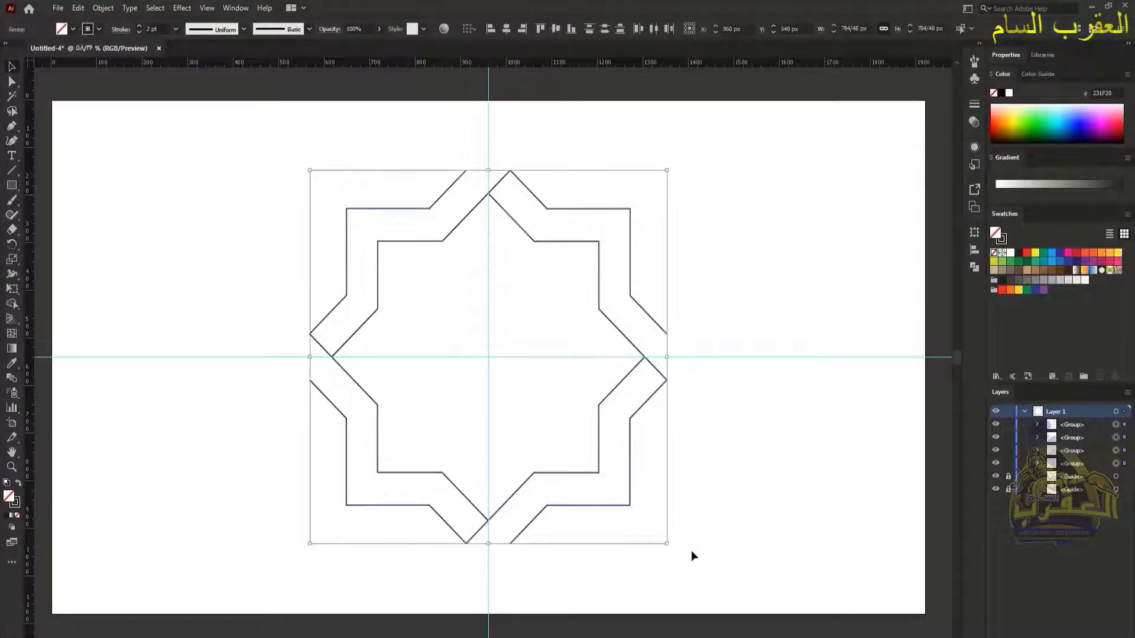
right_click(630, 505)
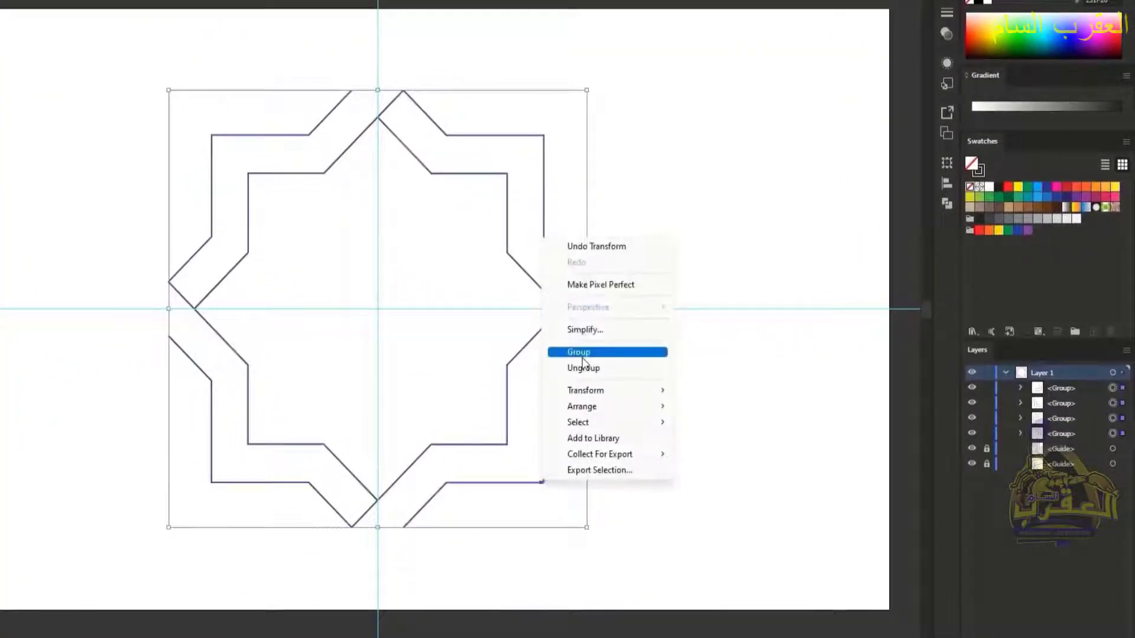
click(582, 354)
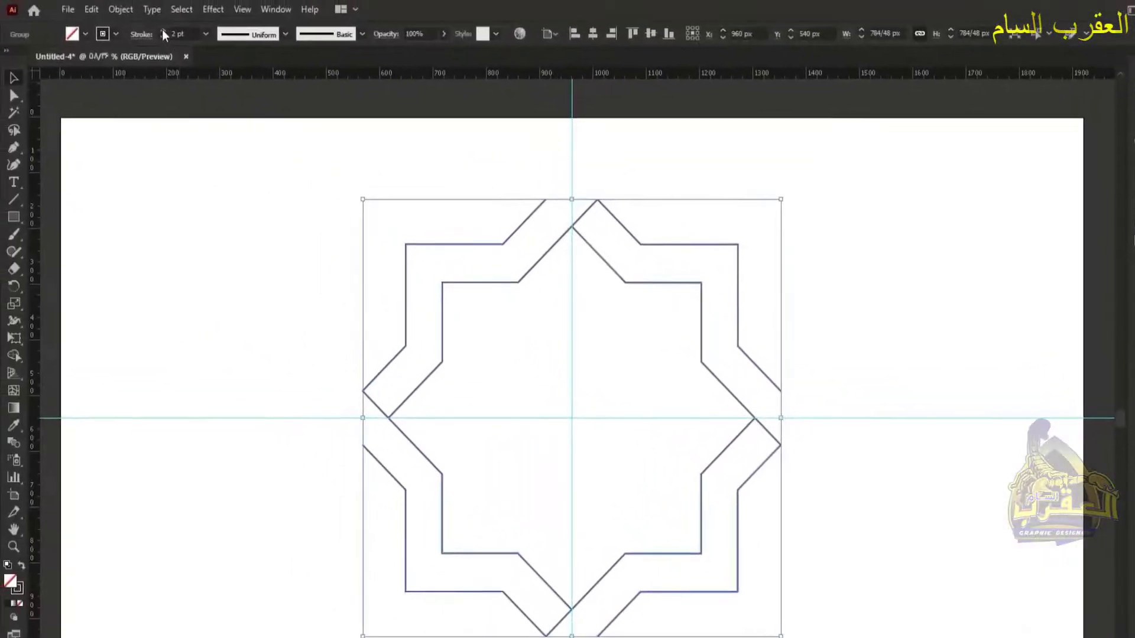
Step: Set the star group's stroke weight to 12 pt and scale it down proportionally about its center to about 271 px wide
click(163, 30)
click(163, 31)
click(163, 31)
click(163, 31)
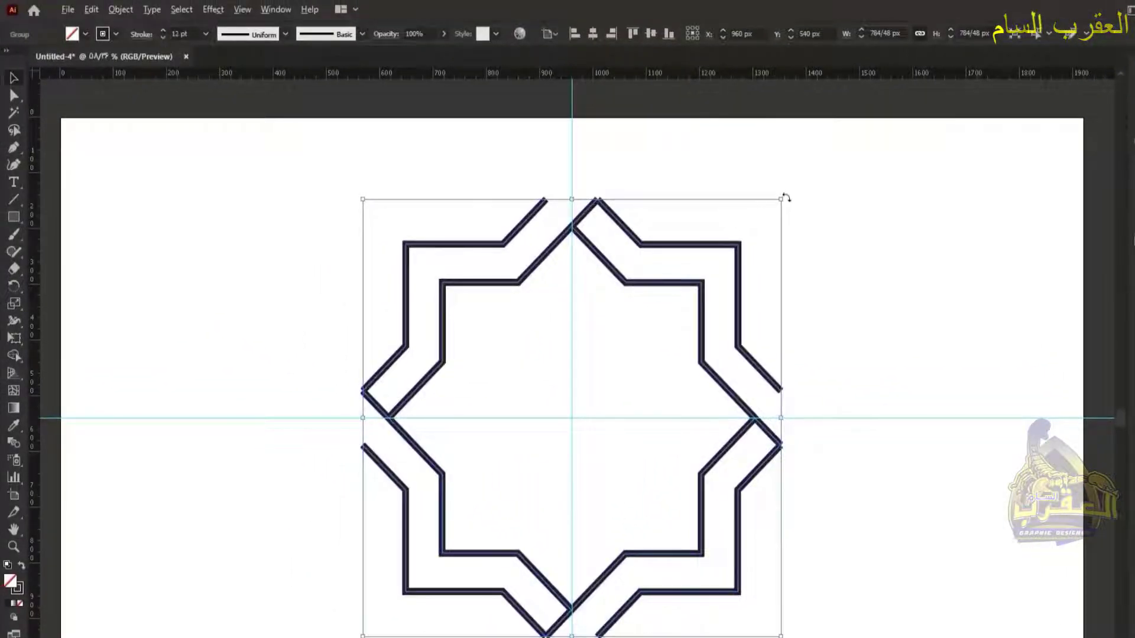
drag(780, 198, 692, 342)
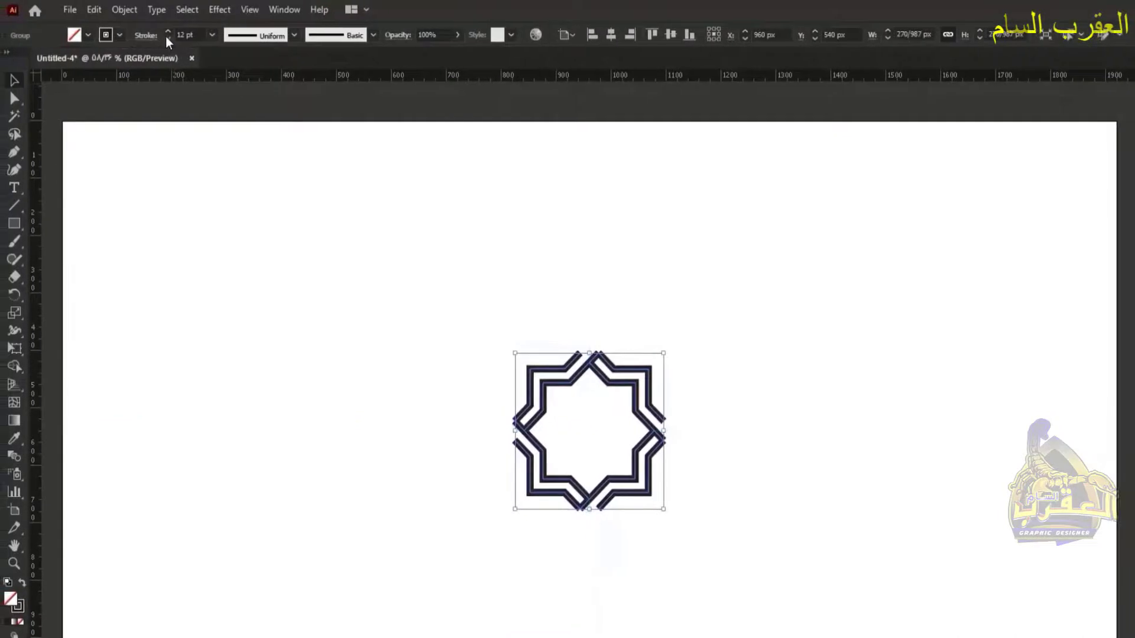
Step: Reduce the star's stroke weight to 9 pt and align it to the left and top edges of the artboard
click(166, 37)
click(166, 37)
click(165, 36)
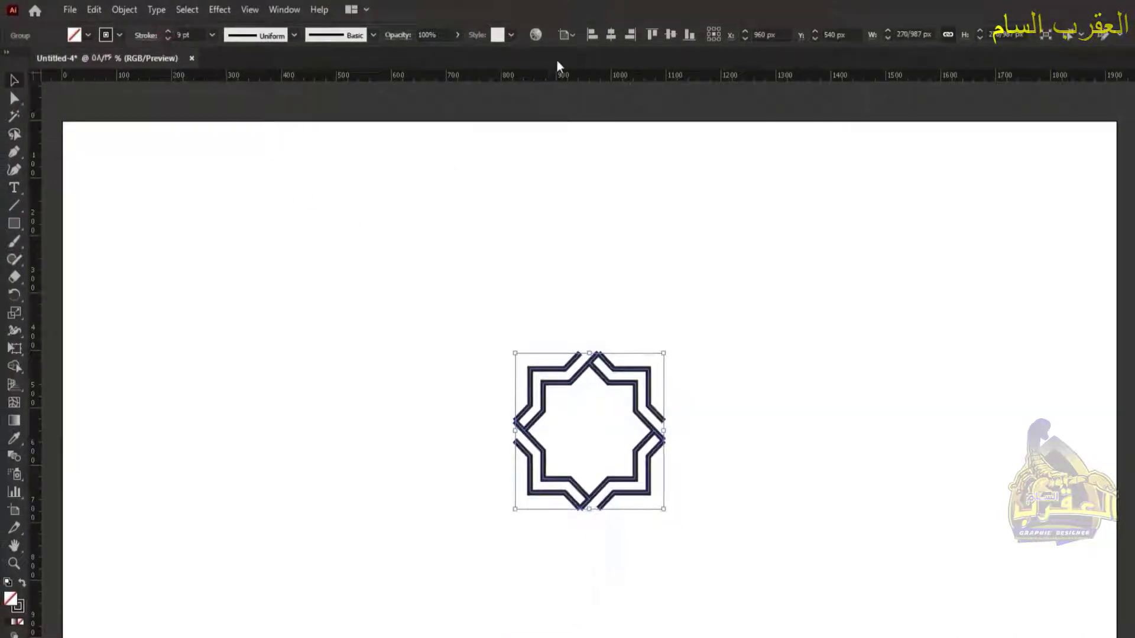
click(590, 36)
click(649, 35)
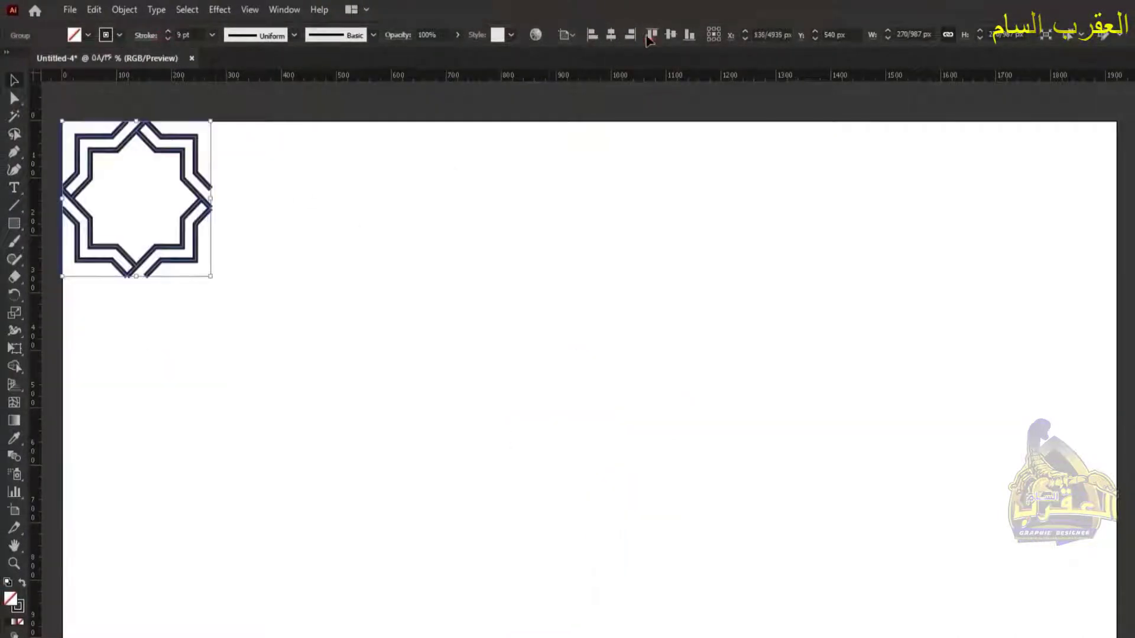
Step: Turn the star group into a grid repeat
click(117, 9)
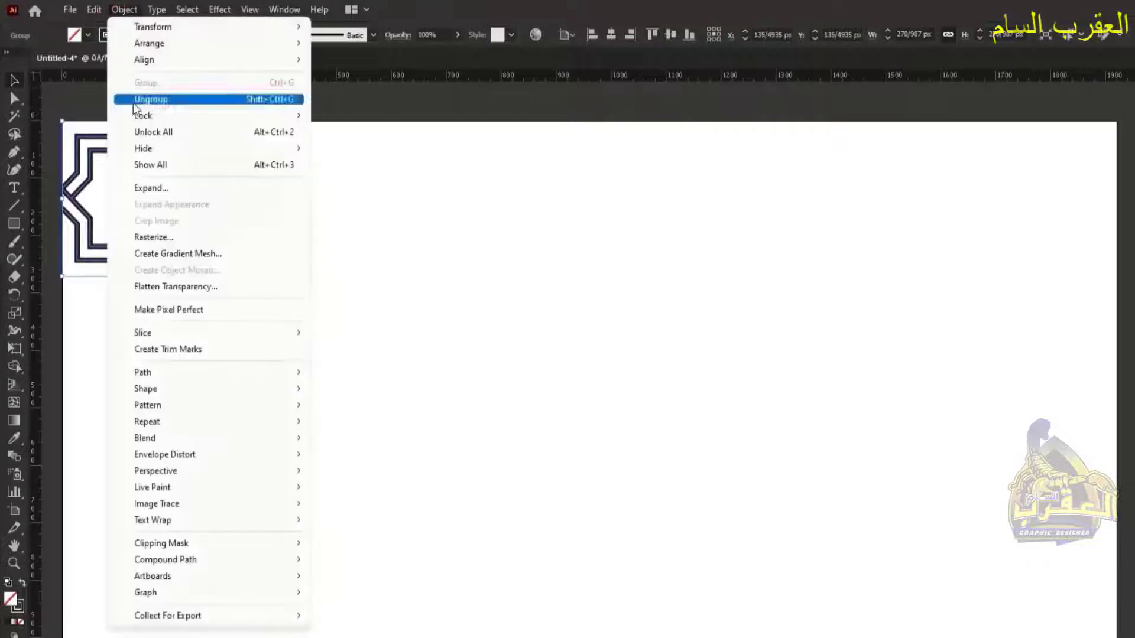
mouse_move(158, 425)
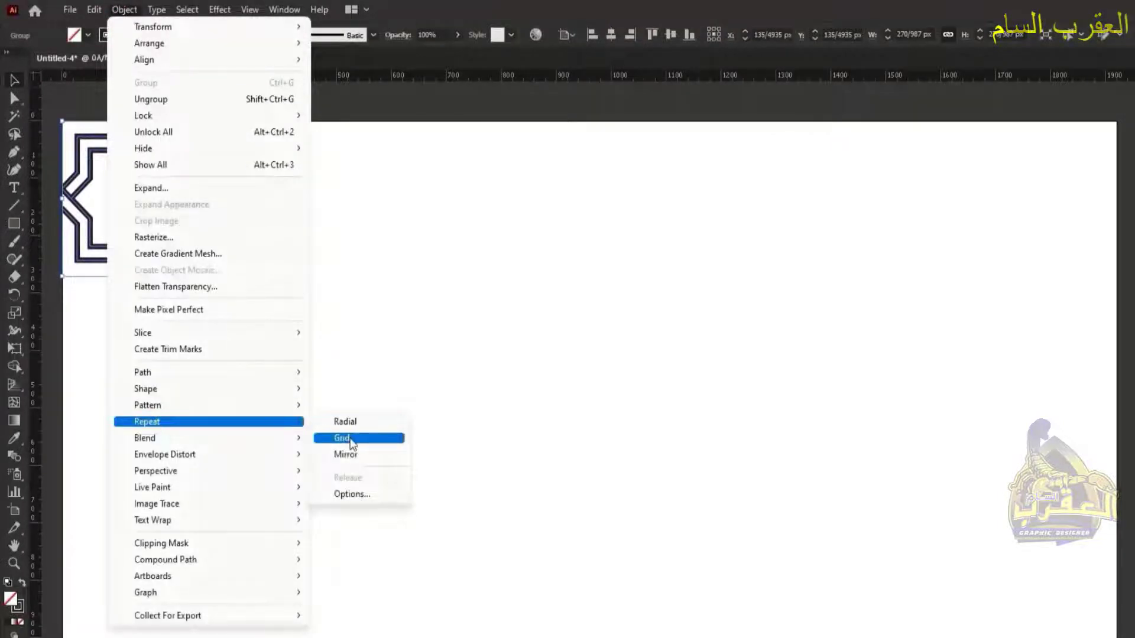
click(344, 437)
Step: Set the grid repeat's horizontal spacing to -6 px in its repeat options so neighbouring stars interlace
click(123, 10)
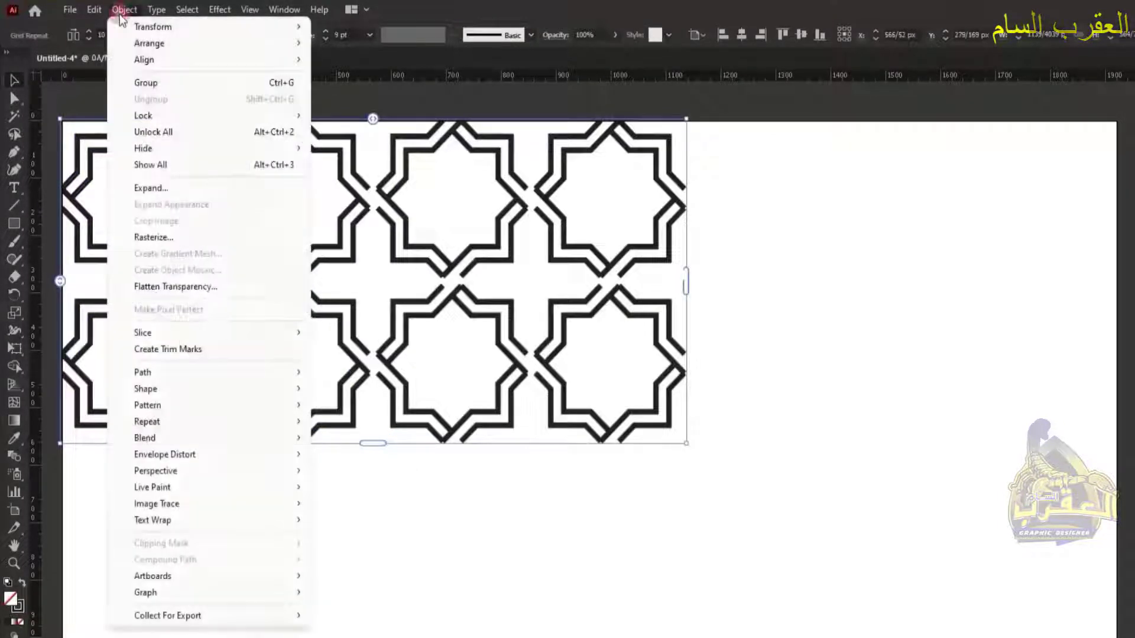
mouse_move(175, 424)
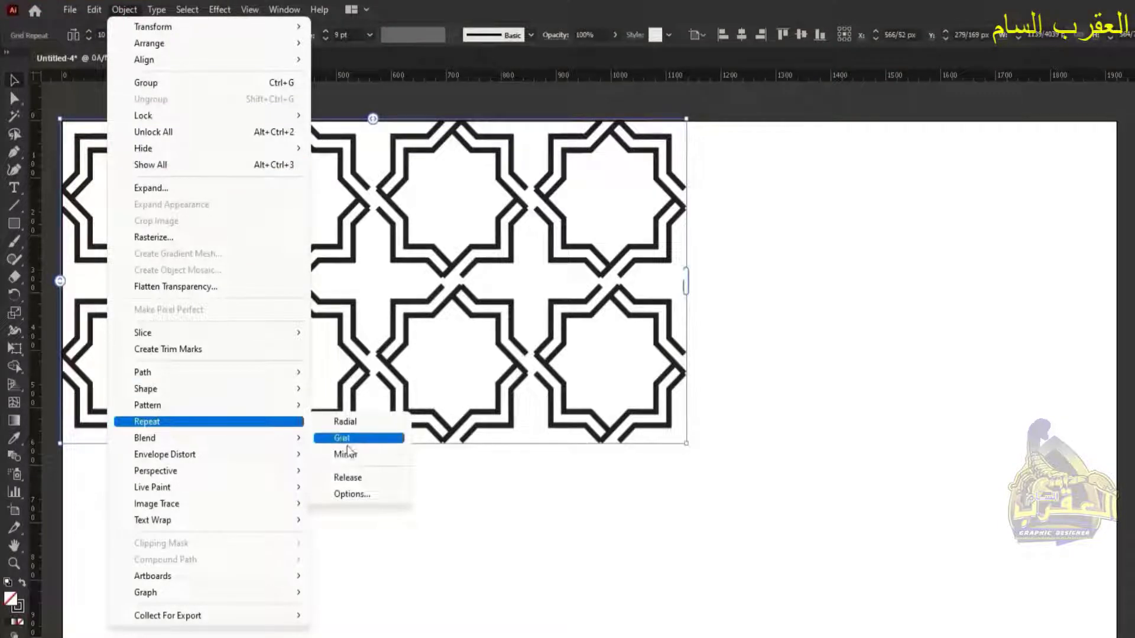
click(351, 494)
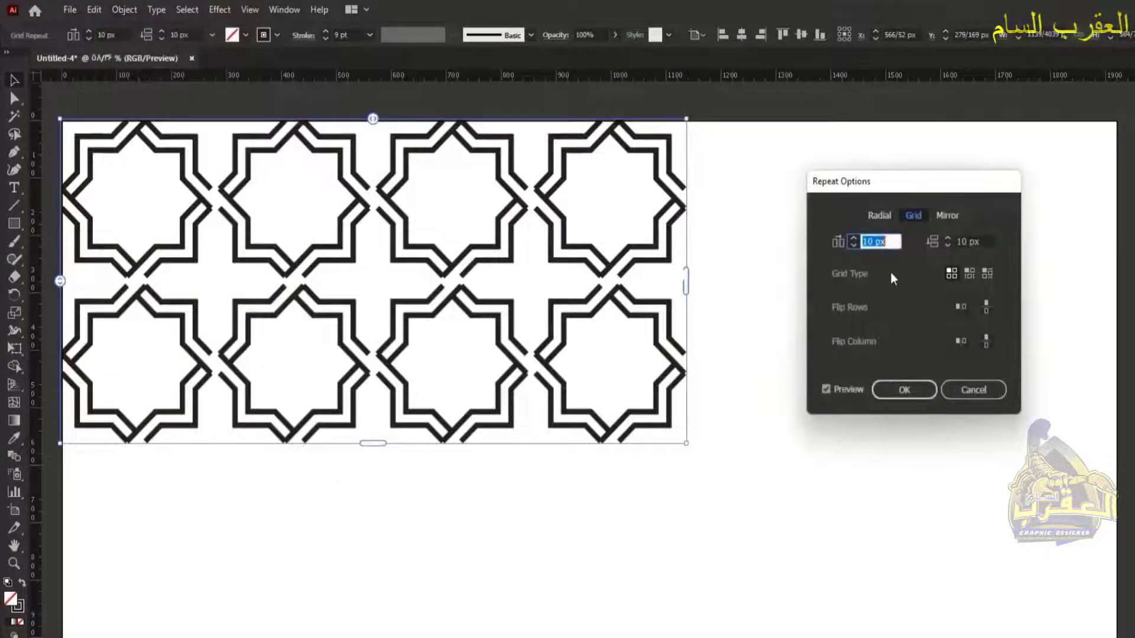
key(Down)
key(Down)
key(Down)
key(Down)
key(Down)
key(Down)
key(Down)
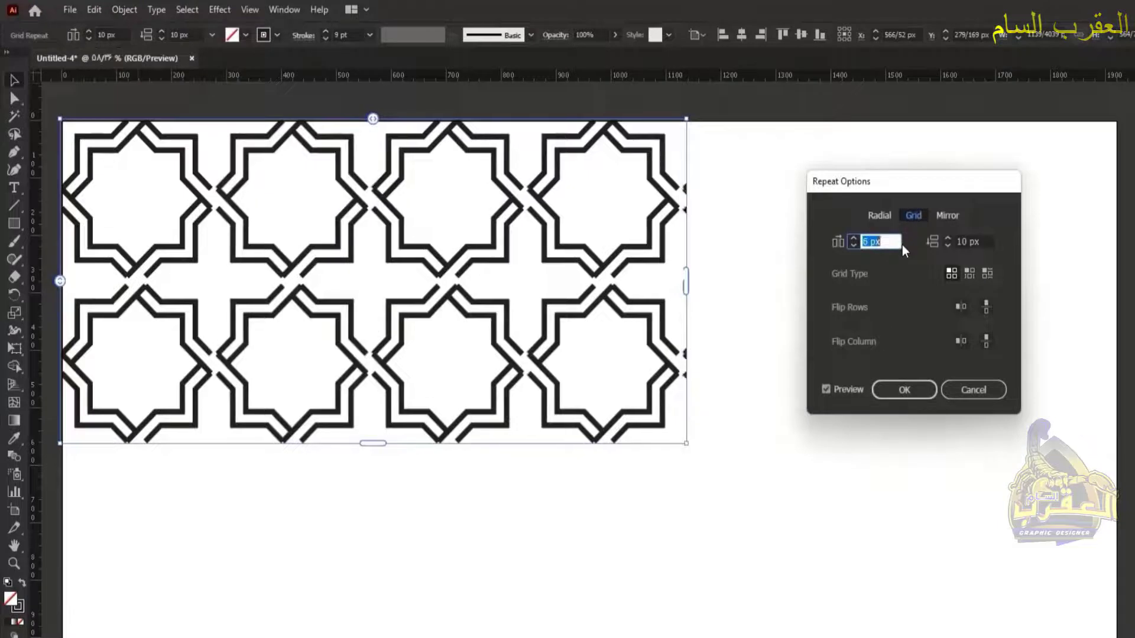
key(Down)
key(Down)
key(Down)
key(Down)
key(Down)
key(Down)
key(Down)
key(Down)
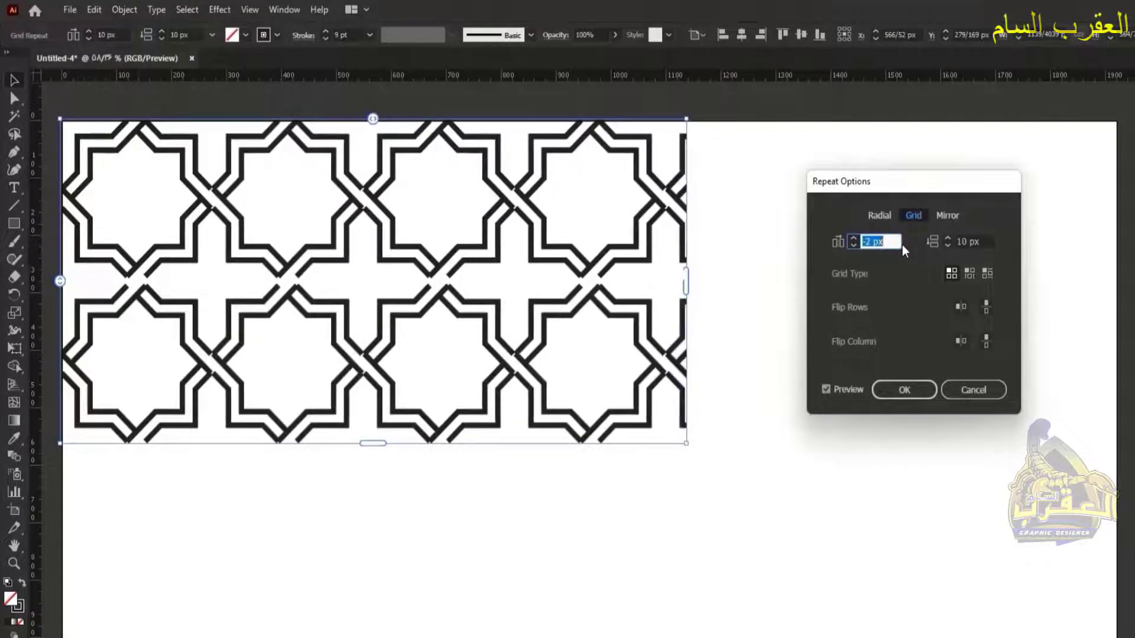
key(Down)
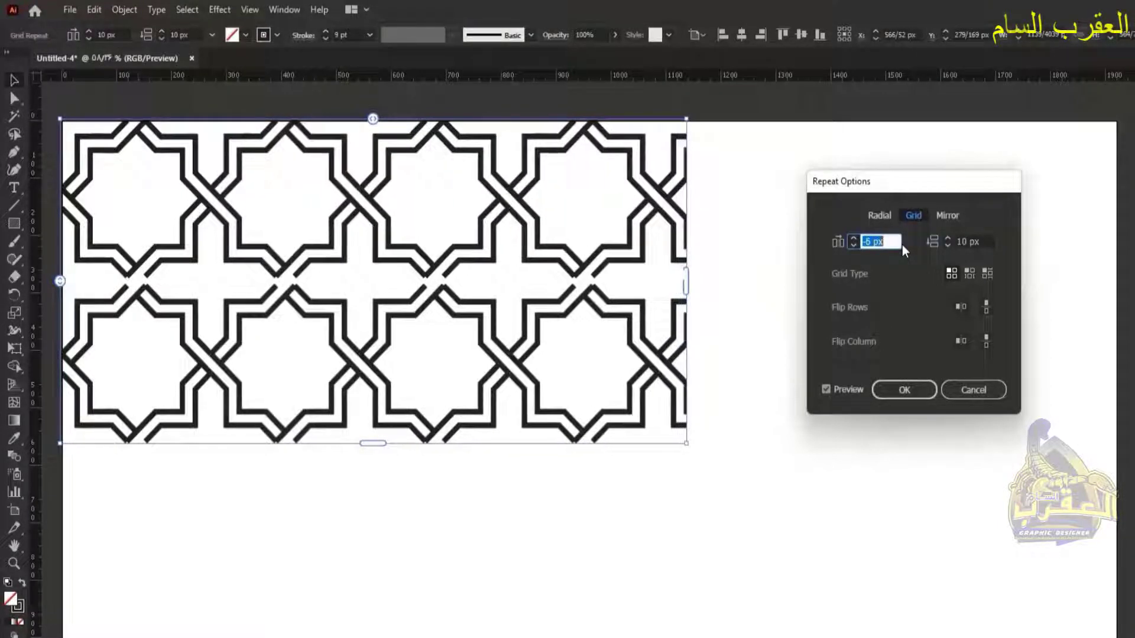
Step: Set the grid repeat's vertical spacing to -6 px and apply the repeat options
double_click(962, 242)
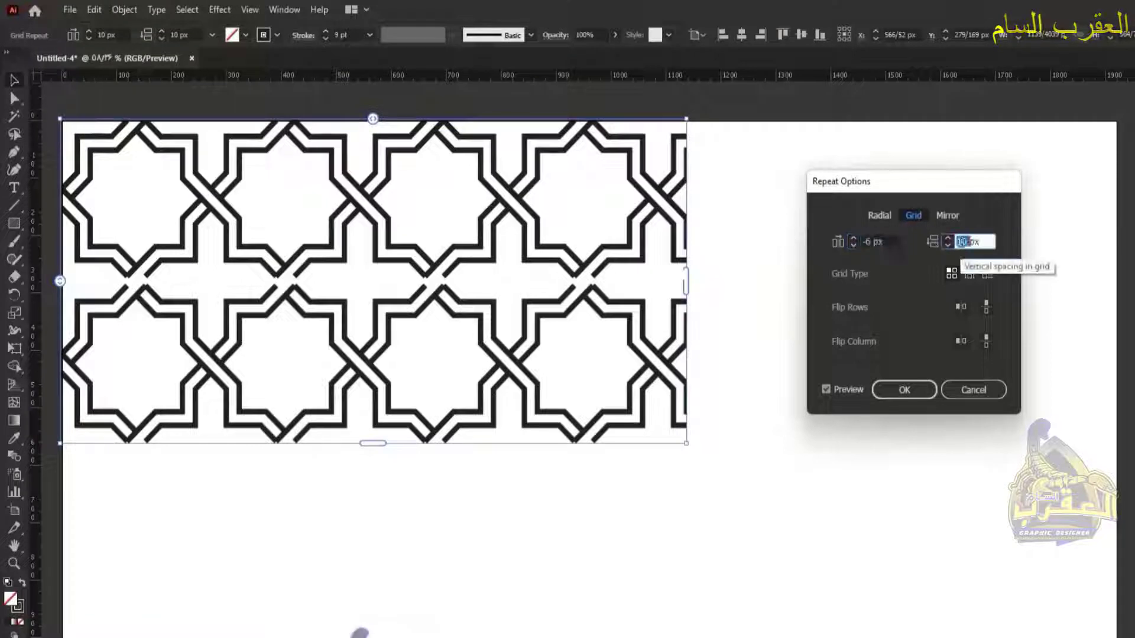
key(Down)
key(Down)
key(Down)
key(Down)
key(Down)
key(Down)
key(Down)
key(Down)
key(Down)
key(Down)
key(Down)
key(Down)
key(Down)
key(Down)
key(Down)
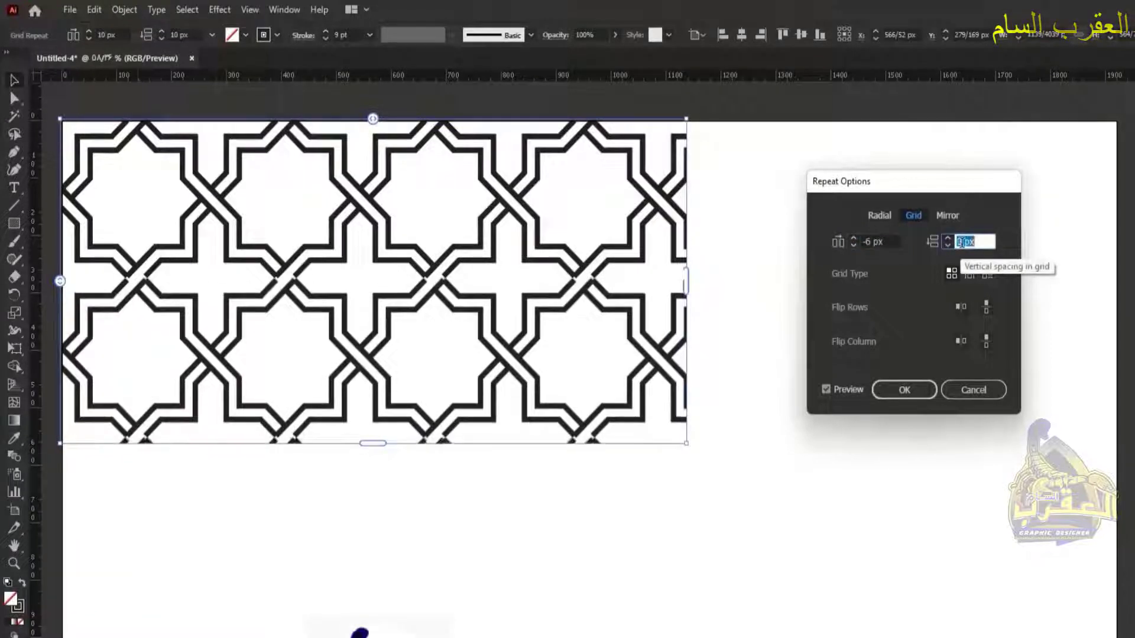
key(Down)
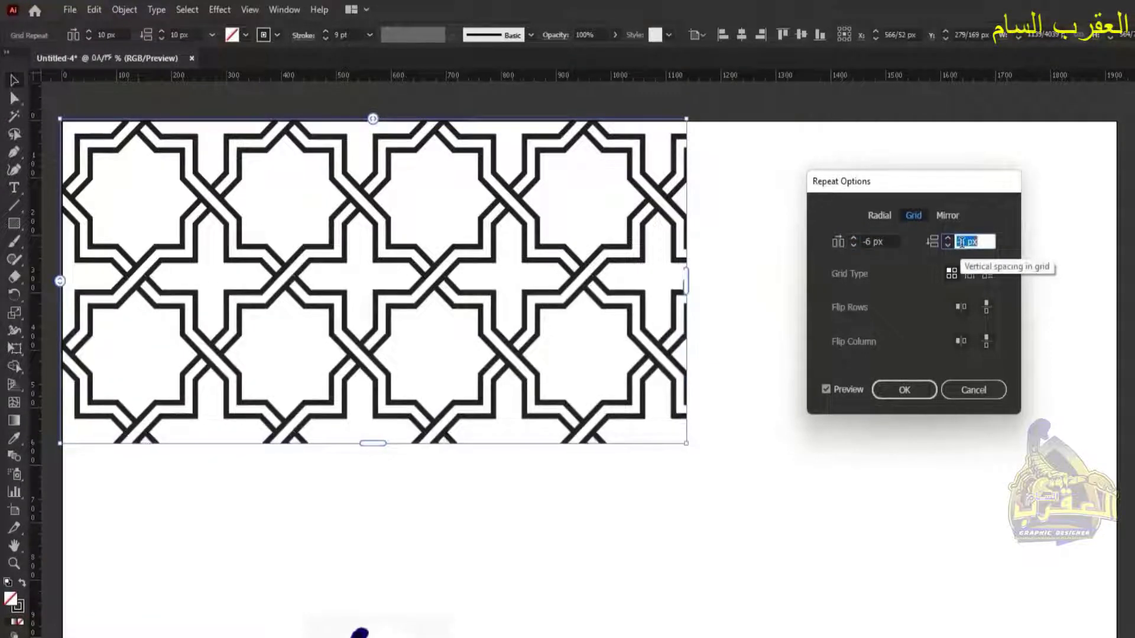
click(910, 390)
Step: Extend the star grid to the artboard's right and bottom edges, about 1923 px wide and 1082 px high
drag(690, 286, 1118, 293)
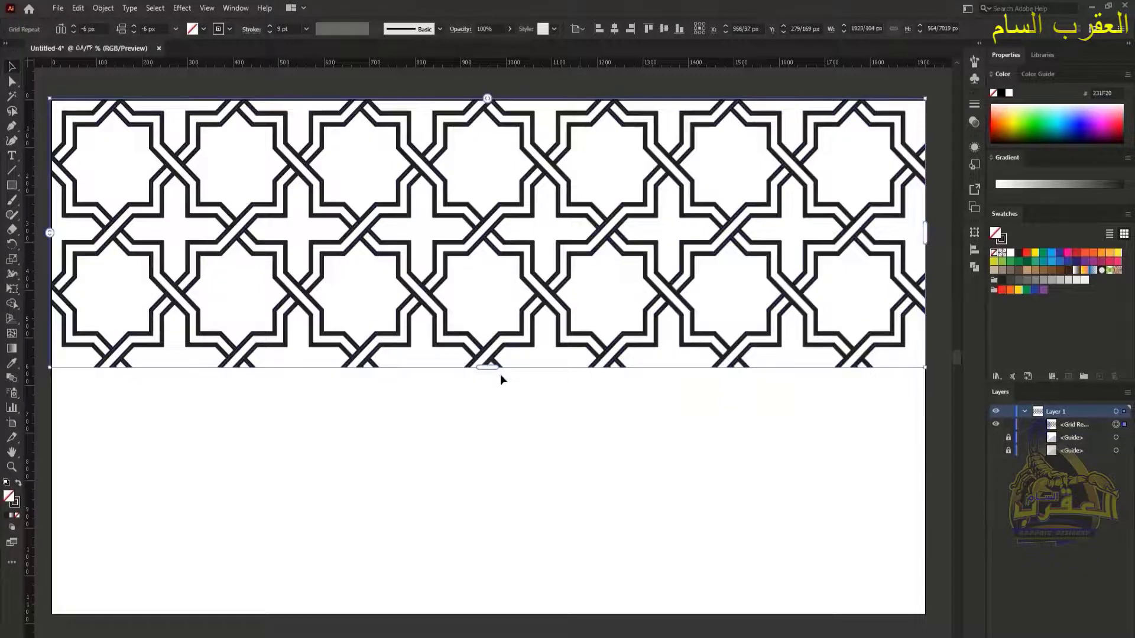
drag(491, 366, 493, 614)
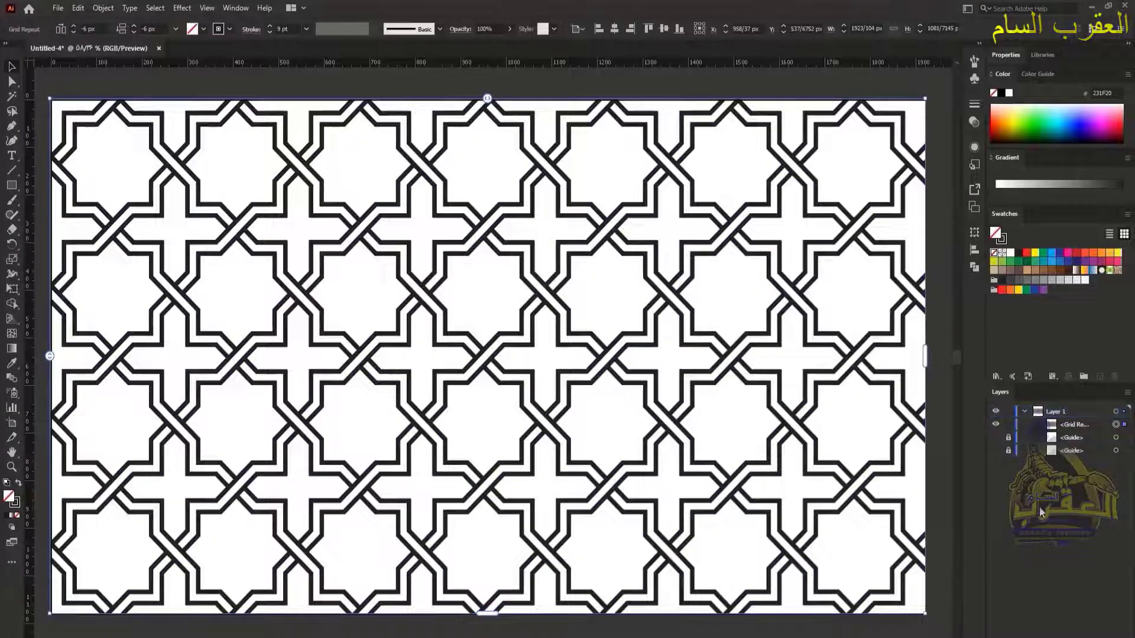
Step: Create a rectangle 1920 px wide and 1080 px high
click(10, 188)
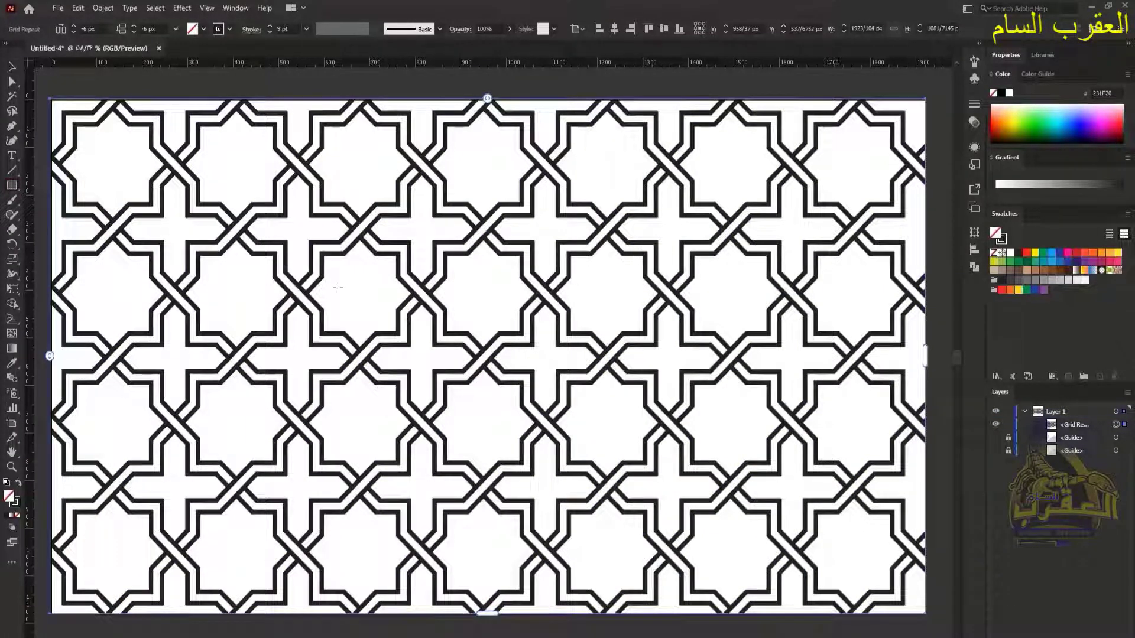
click(336, 288)
text(1920)
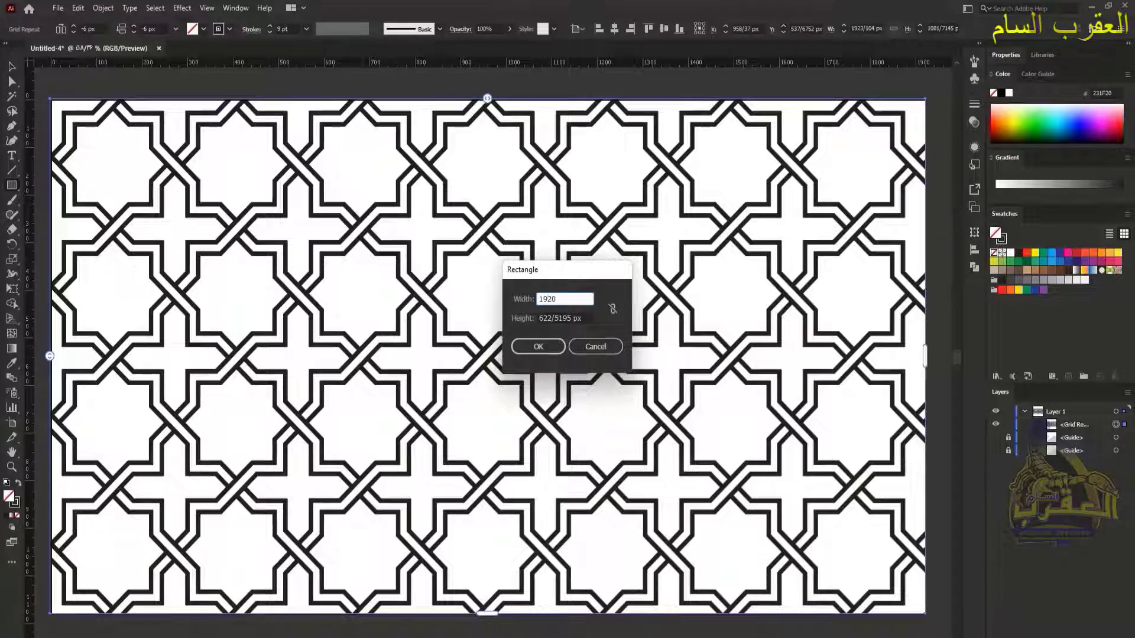
key(Tab)
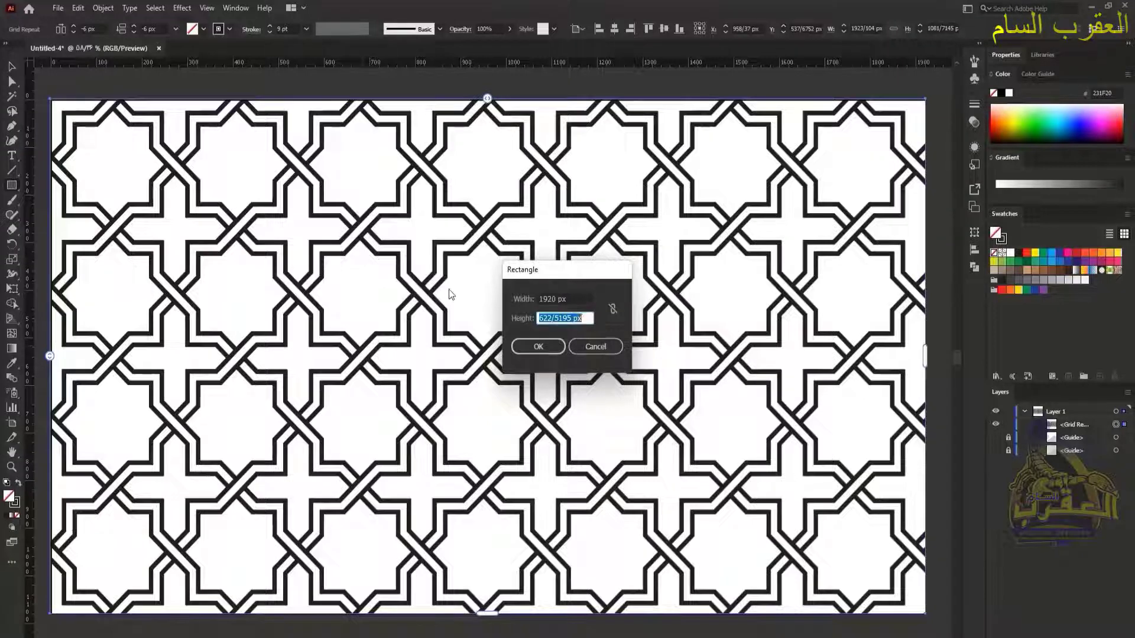
text(1080)
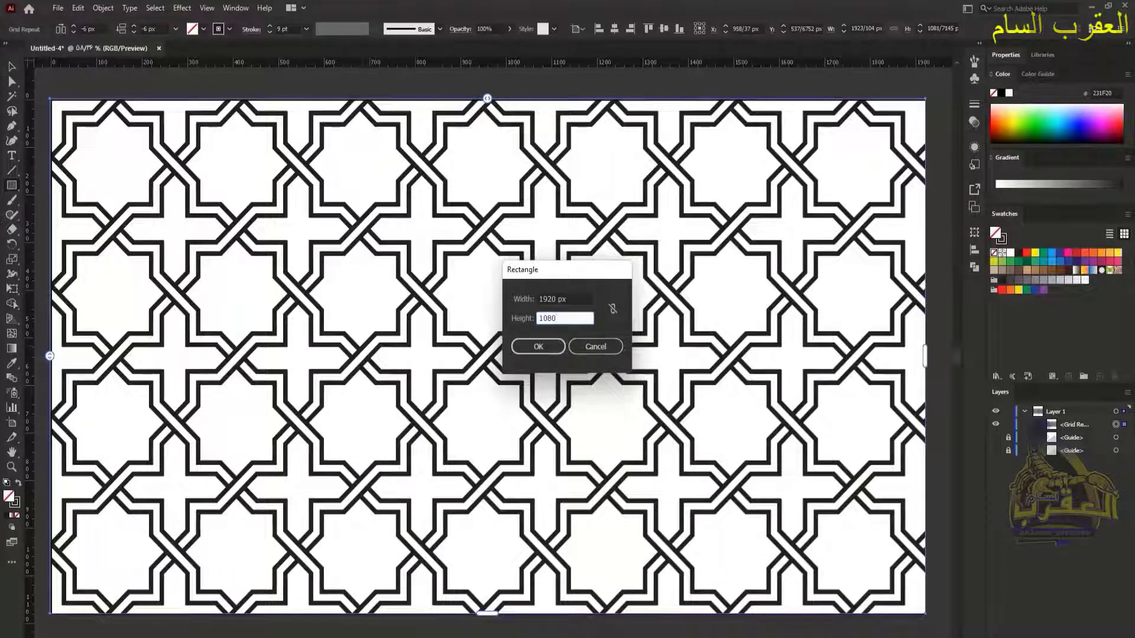
click(535, 347)
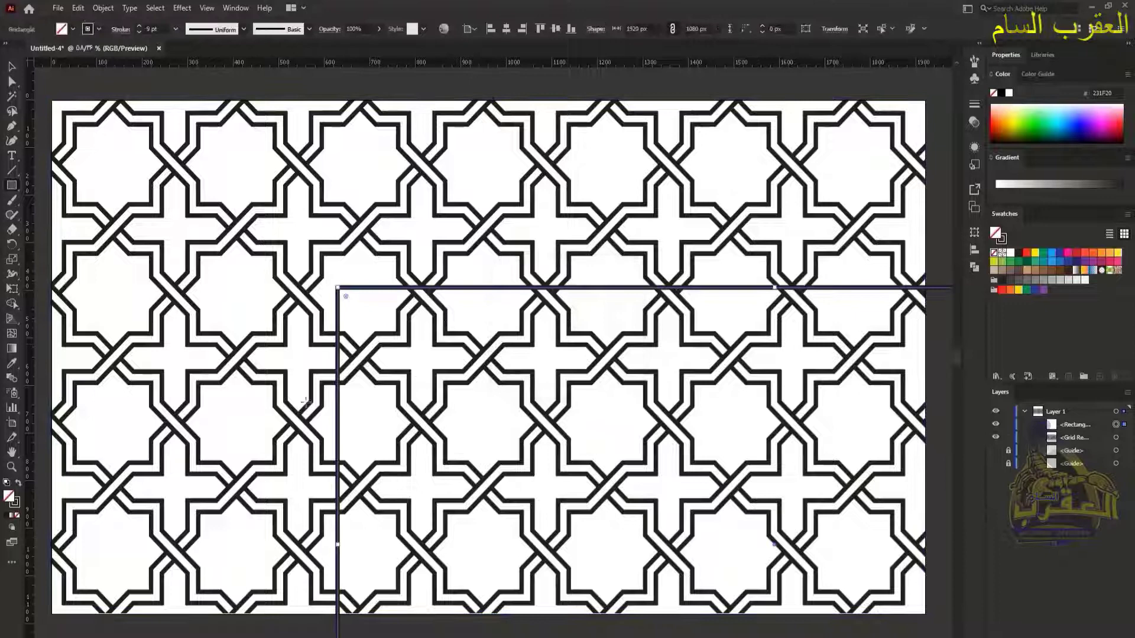
Step: Swap the rectangle's fill and stroke for a solid dark fill, and align it to the artboard's left and top edges
click(19, 483)
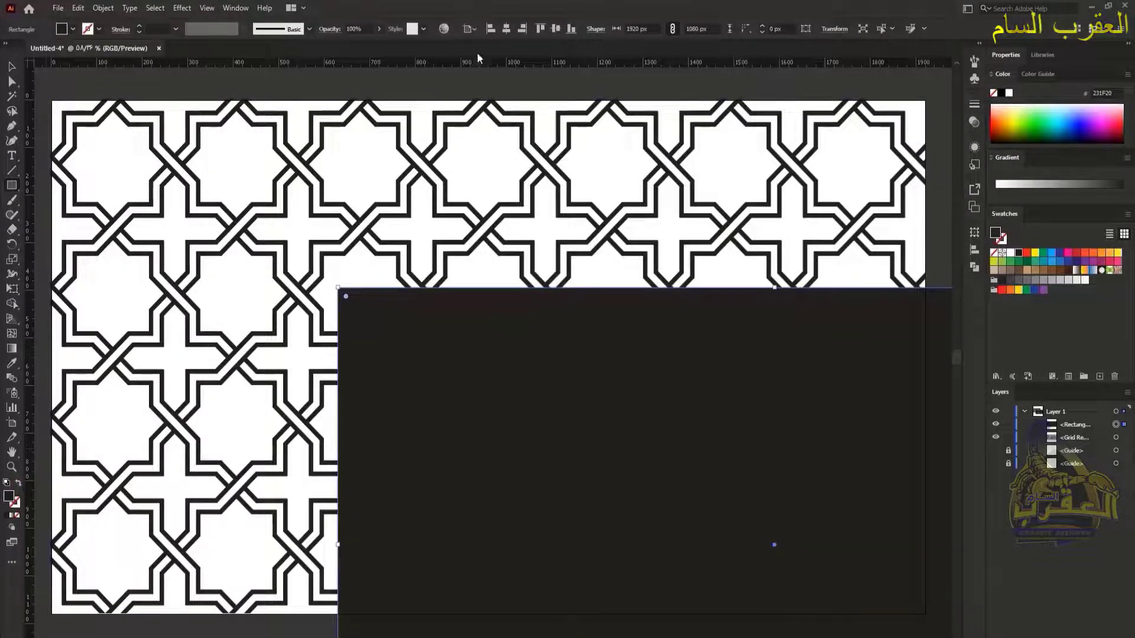
click(487, 30)
click(542, 29)
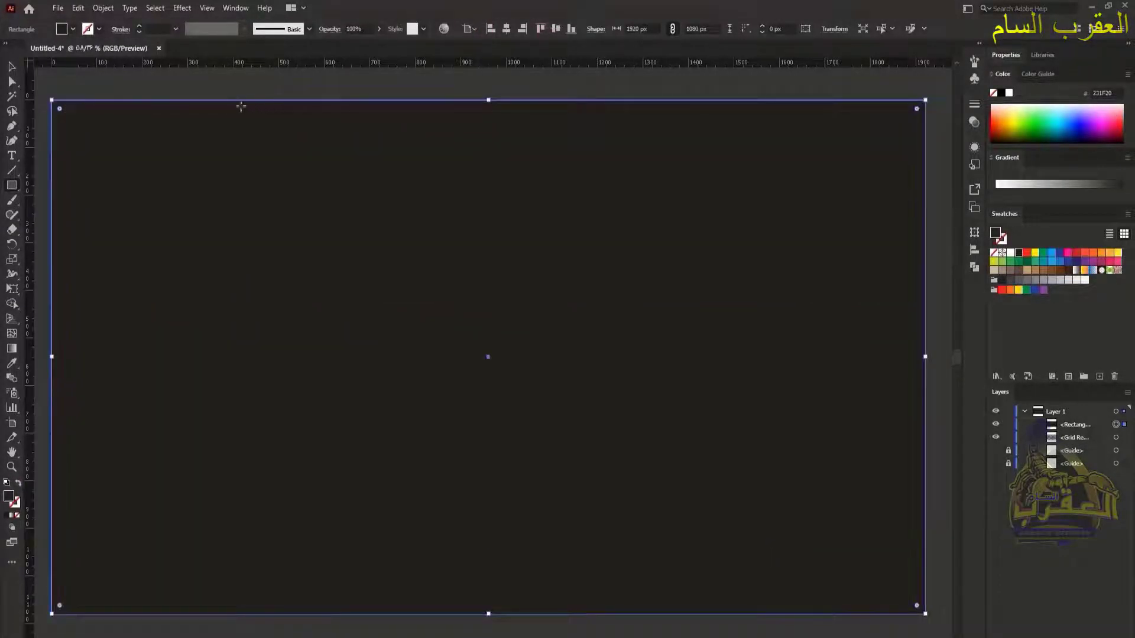
Step: Clip the star grid to the 1920 by 1080 px rectangle with a clipping mask
click(7, 66)
key(ctrl+a)
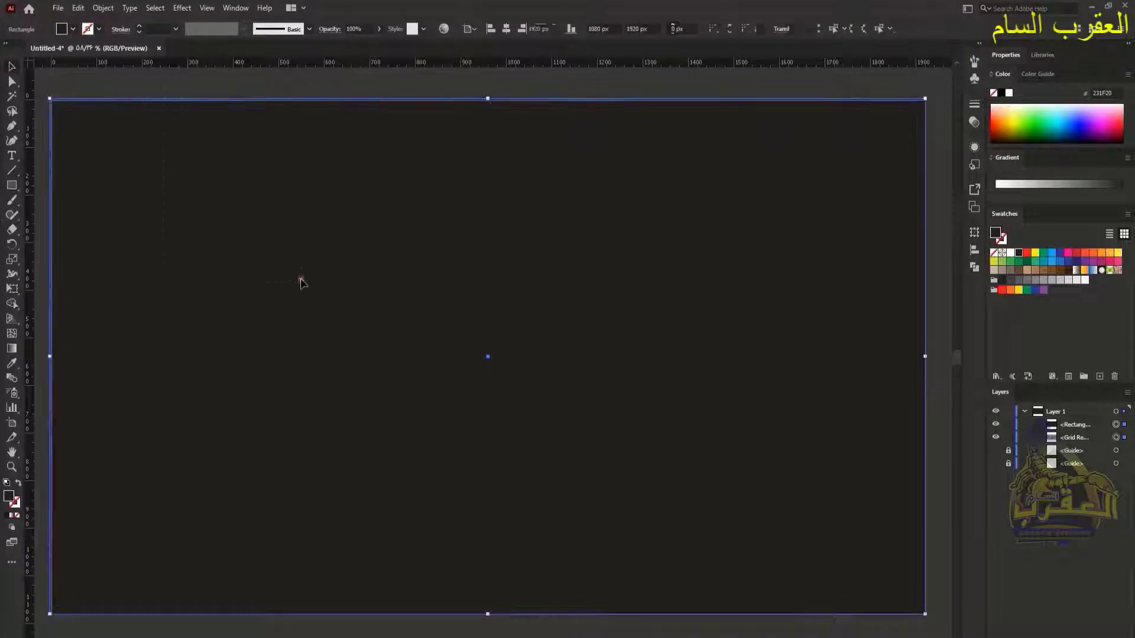
right_click(297, 244)
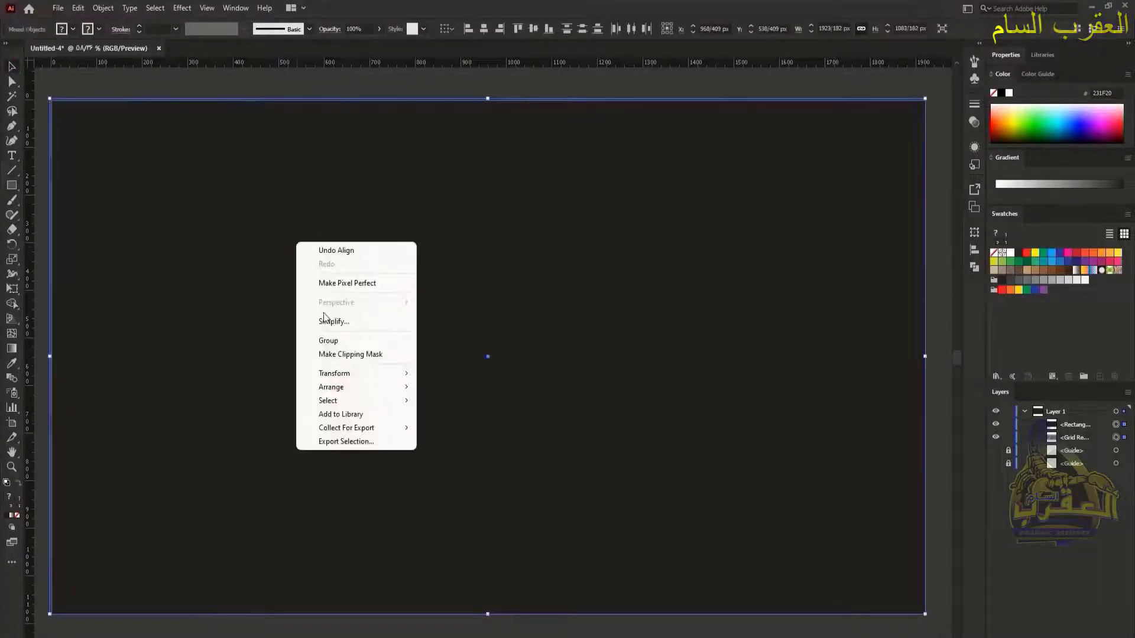
click(338, 354)
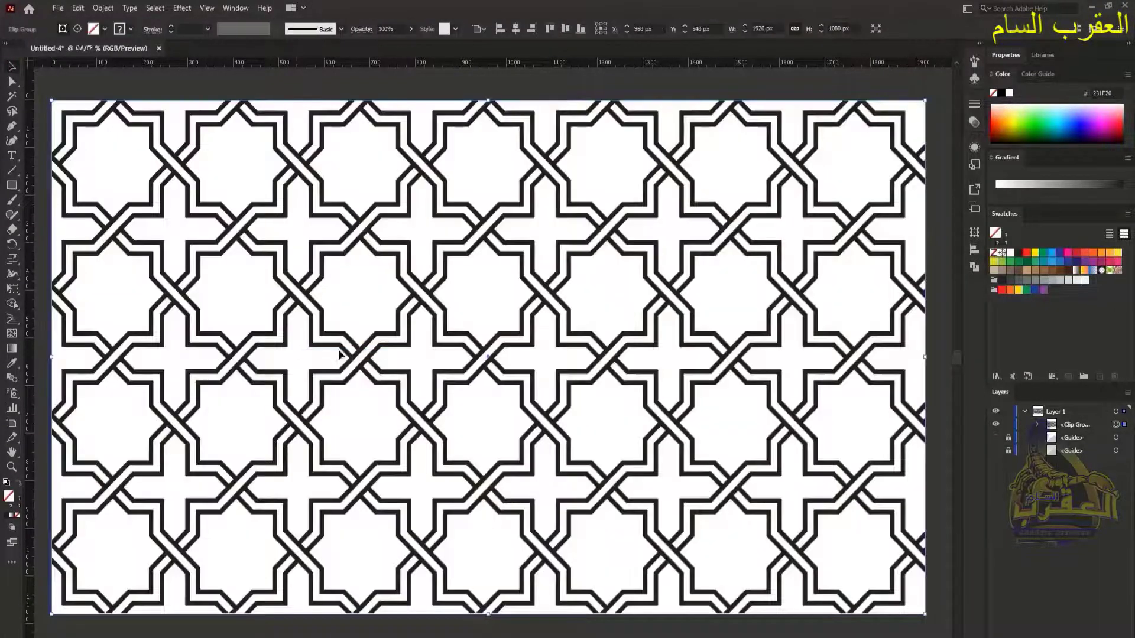
Step: Fill the clip group's clipping rectangle with the dark green swatch 006838
click(1038, 425)
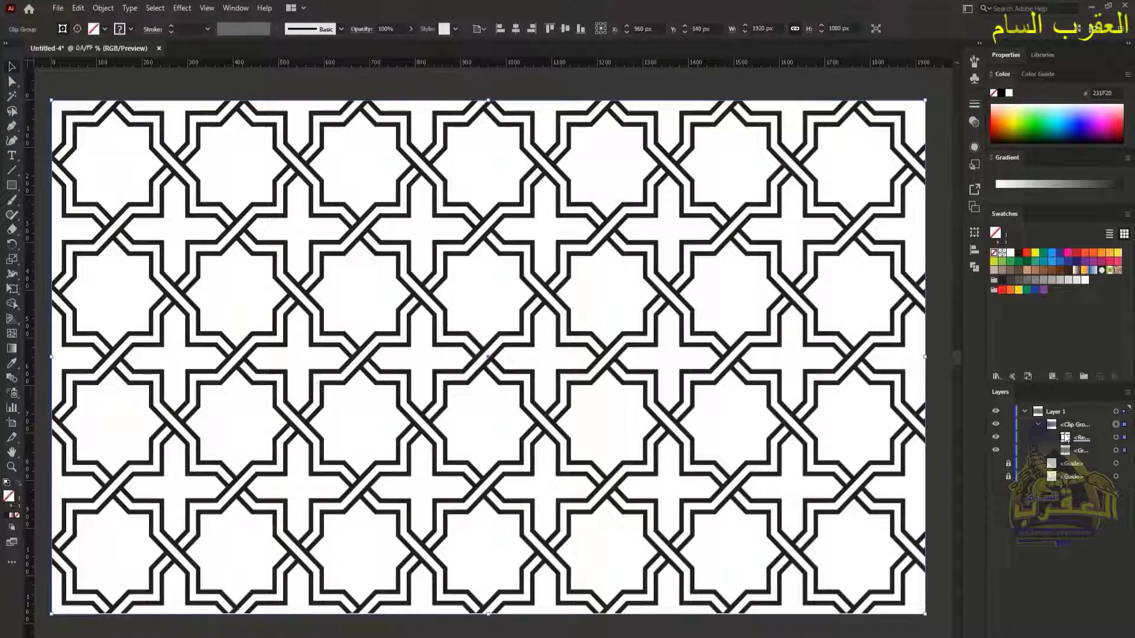
click(1115, 438)
click(1026, 262)
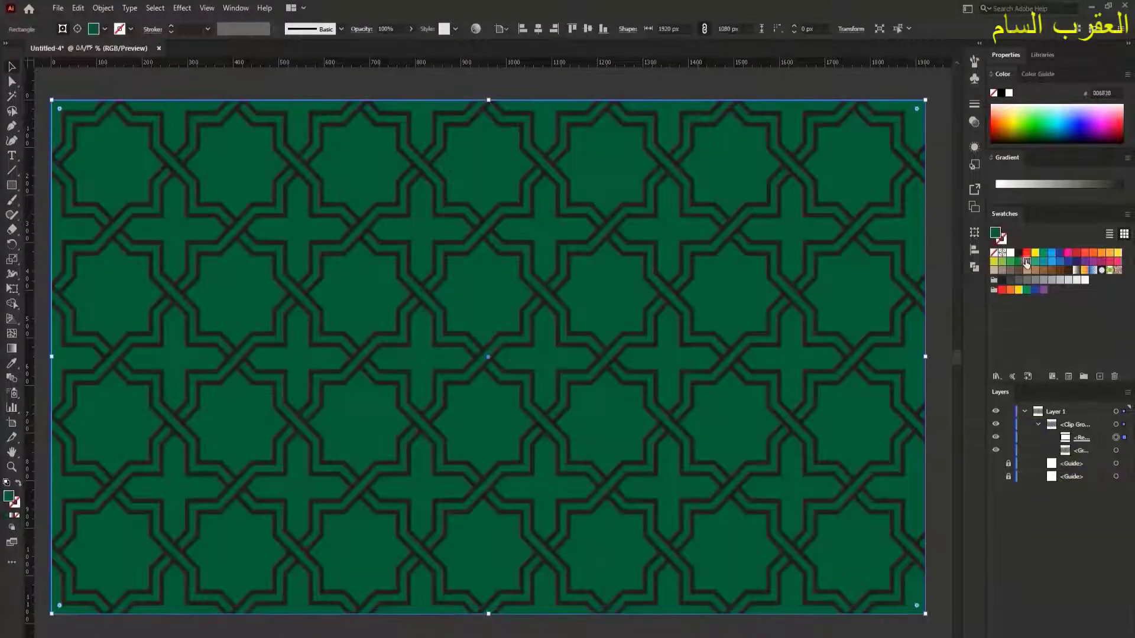
Step: Set the stroke of the grid repeat inside the clip group to the C=20 M=0 Y=100 K=0 swatch, and deselect it
click(1116, 451)
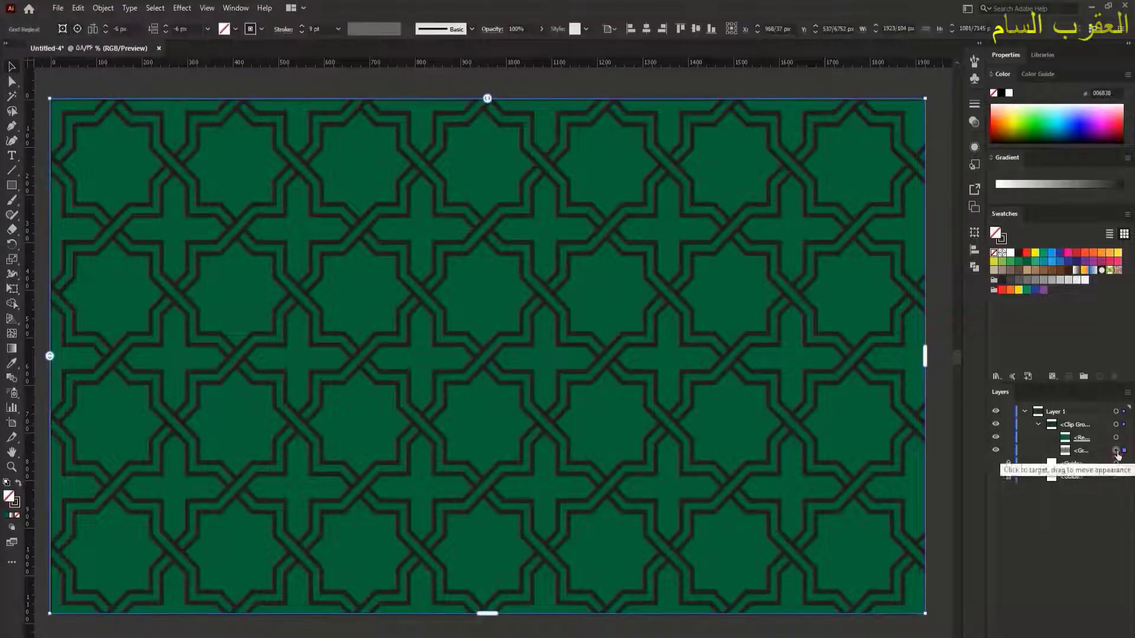
click(1001, 238)
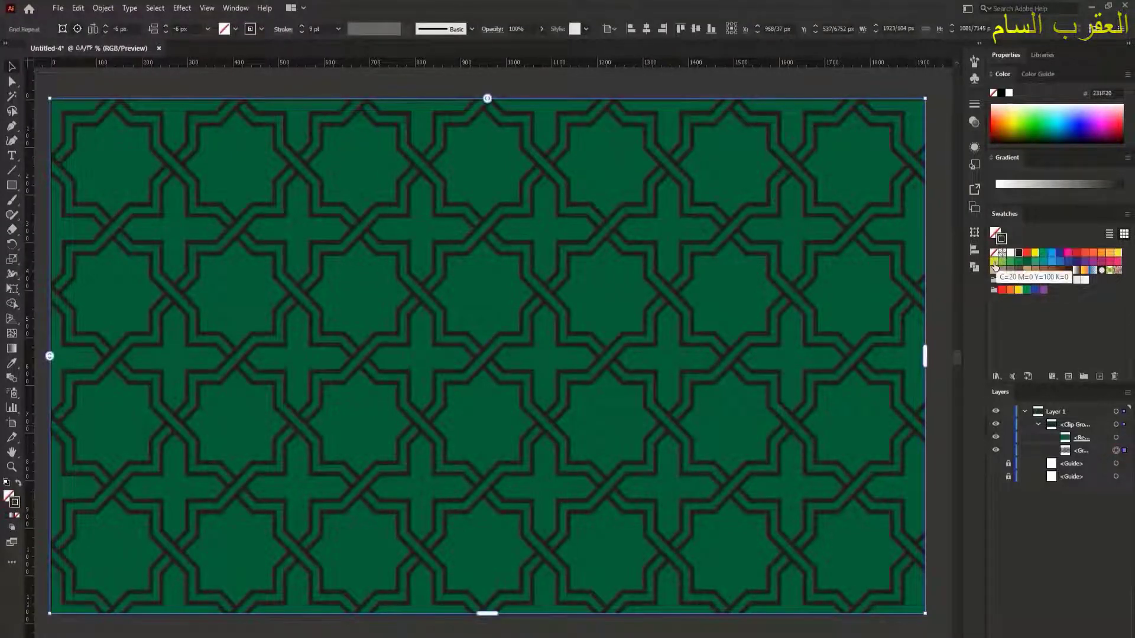
click(993, 262)
click(820, 634)
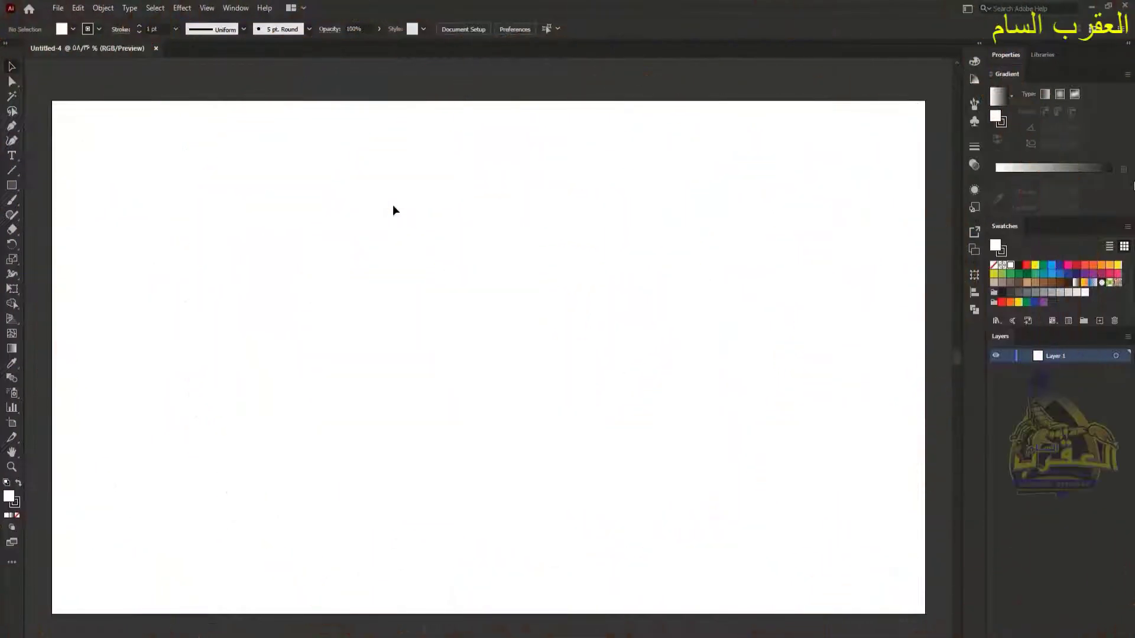
Step: Show the rulers in the blank document and add a vertical guide centred on the artboard
click(214, 10)
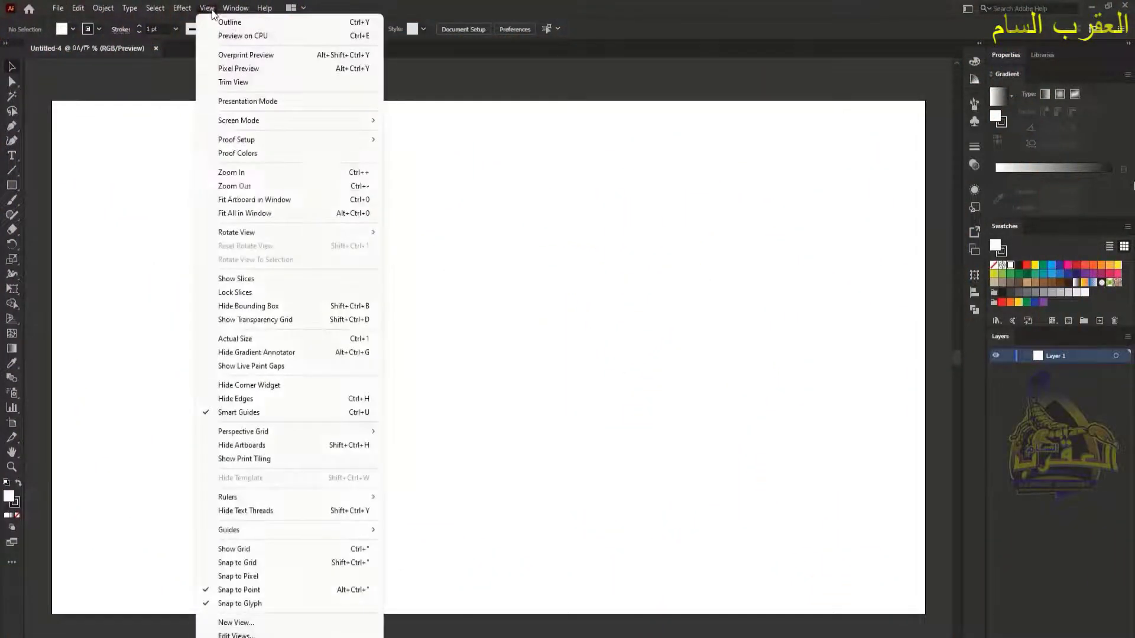
mouse_move(276, 501)
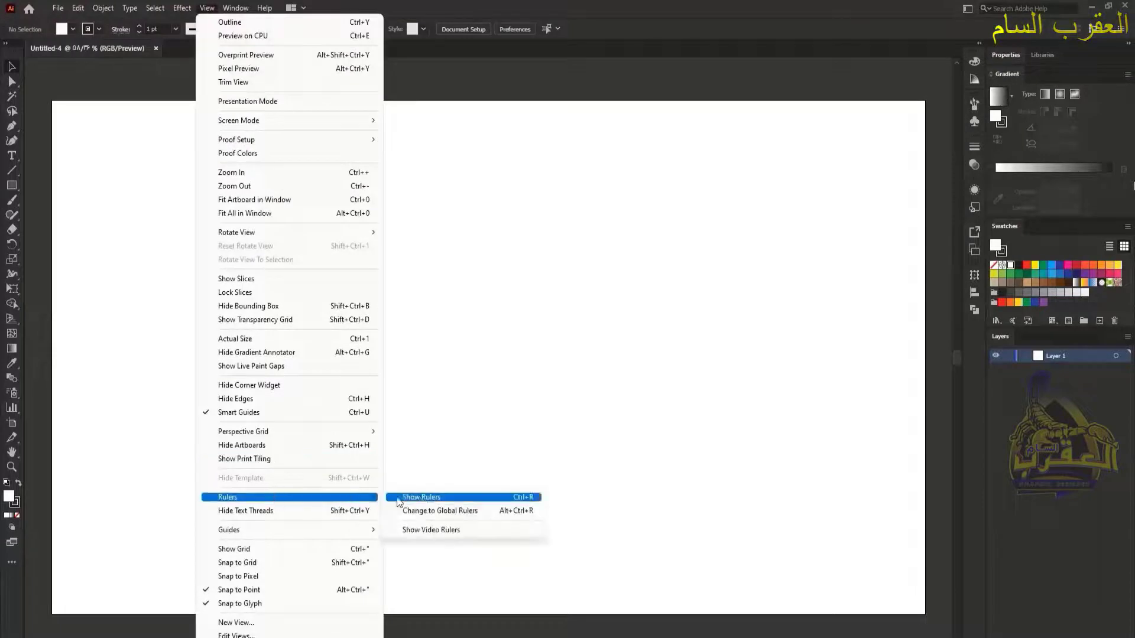
click(421, 498)
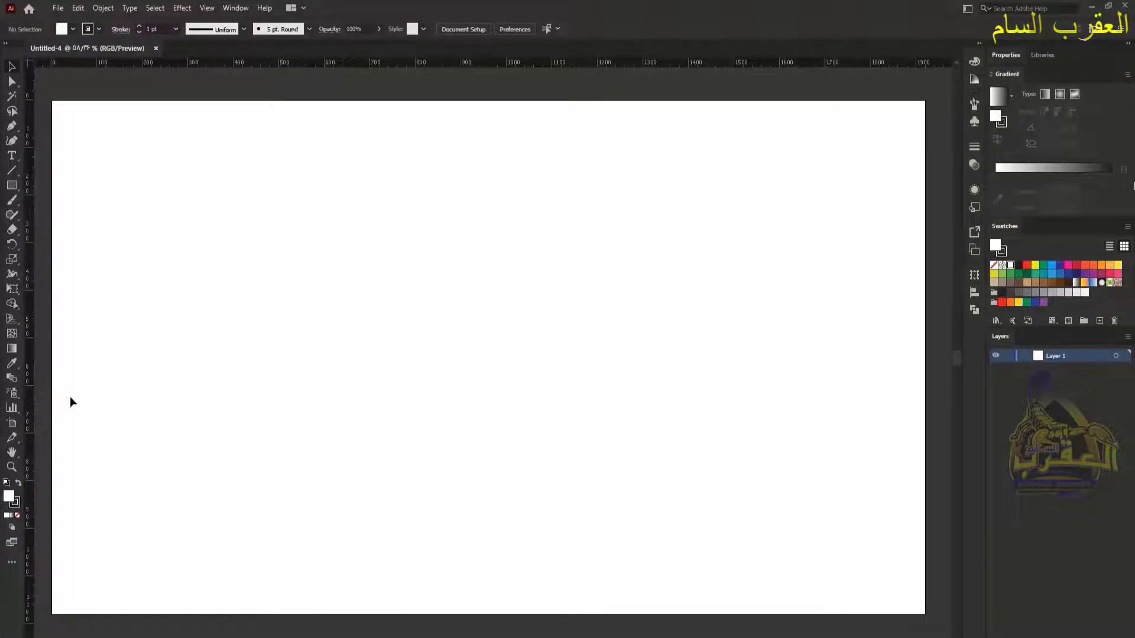
drag(26, 405, 313, 417)
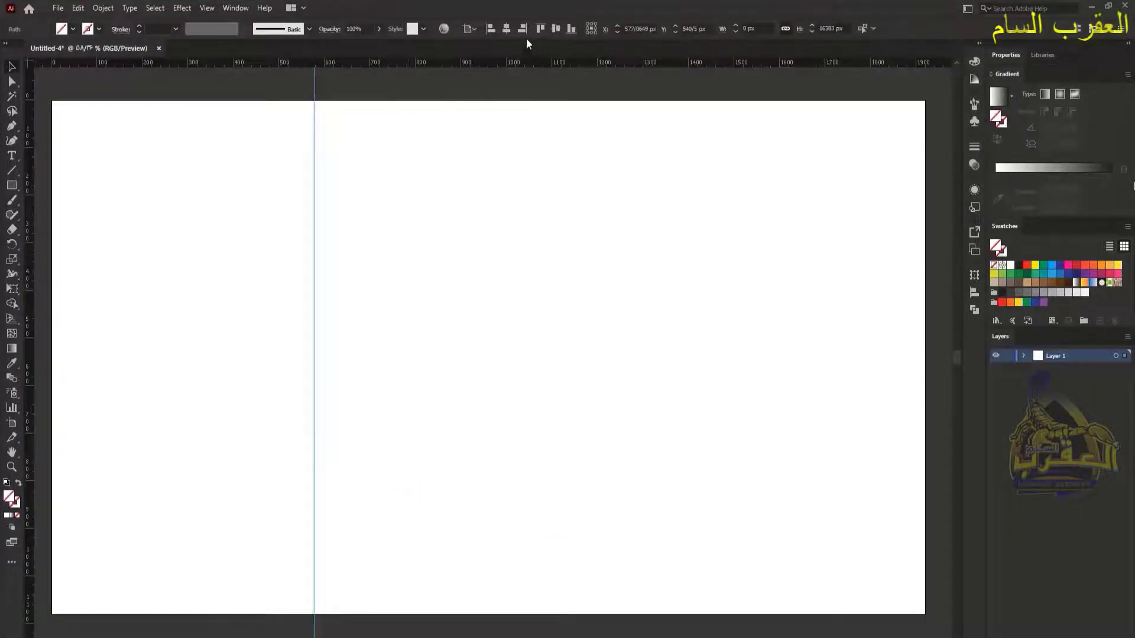
click(503, 30)
Step: Add a horizontal guide centred on the artboard, and lock both guides
drag(460, 64, 455, 264)
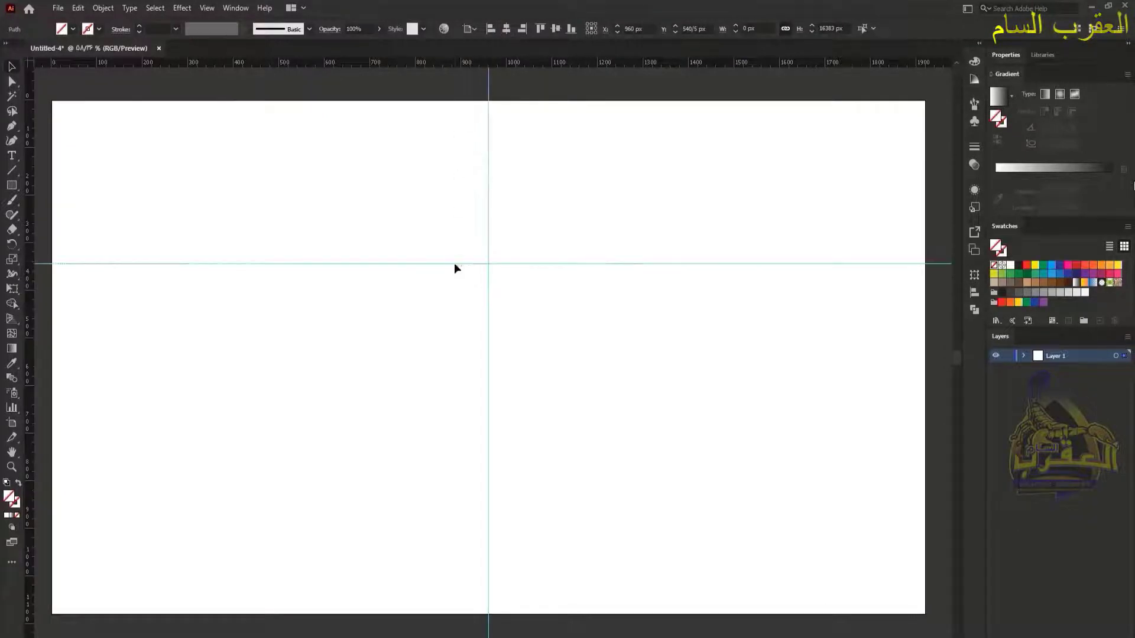
click(555, 28)
click(1020, 355)
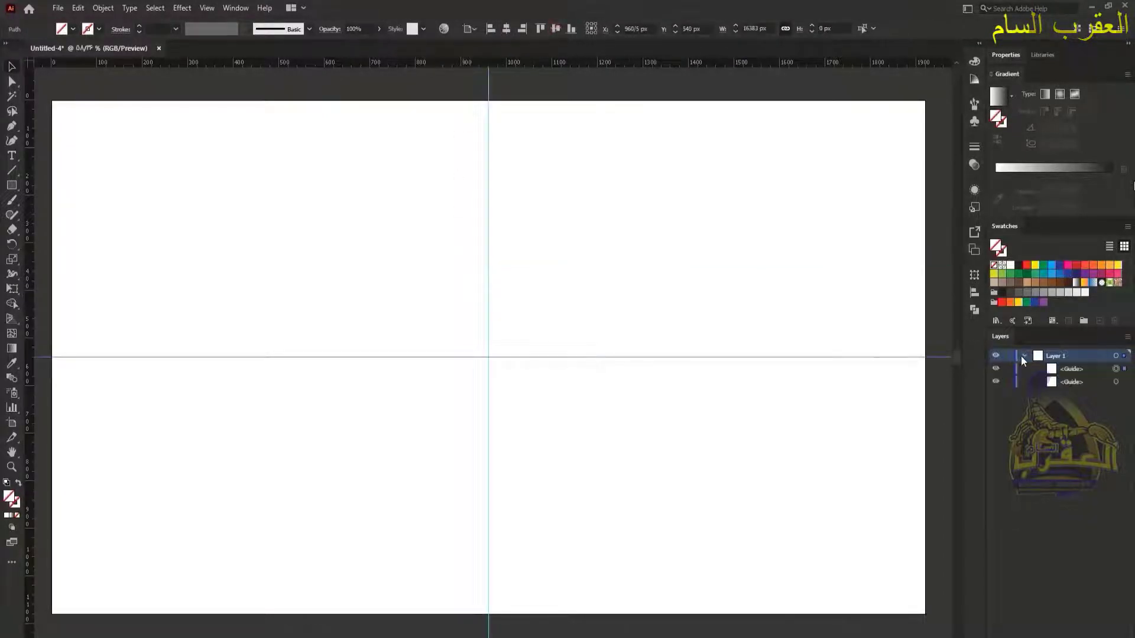
drag(1011, 389, 1007, 386)
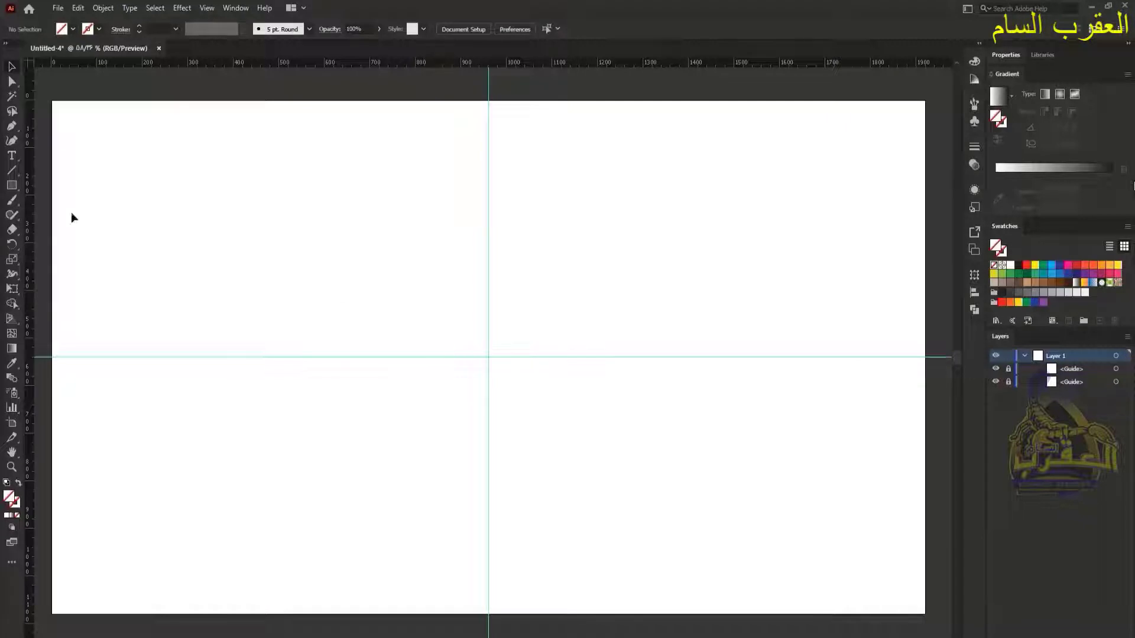
Step: Draw an unfilled square about 321 px wide with a 2 pt dark stroke from the guides' intersection, and move it right of the vertical guide
click(12, 186)
click(16, 507)
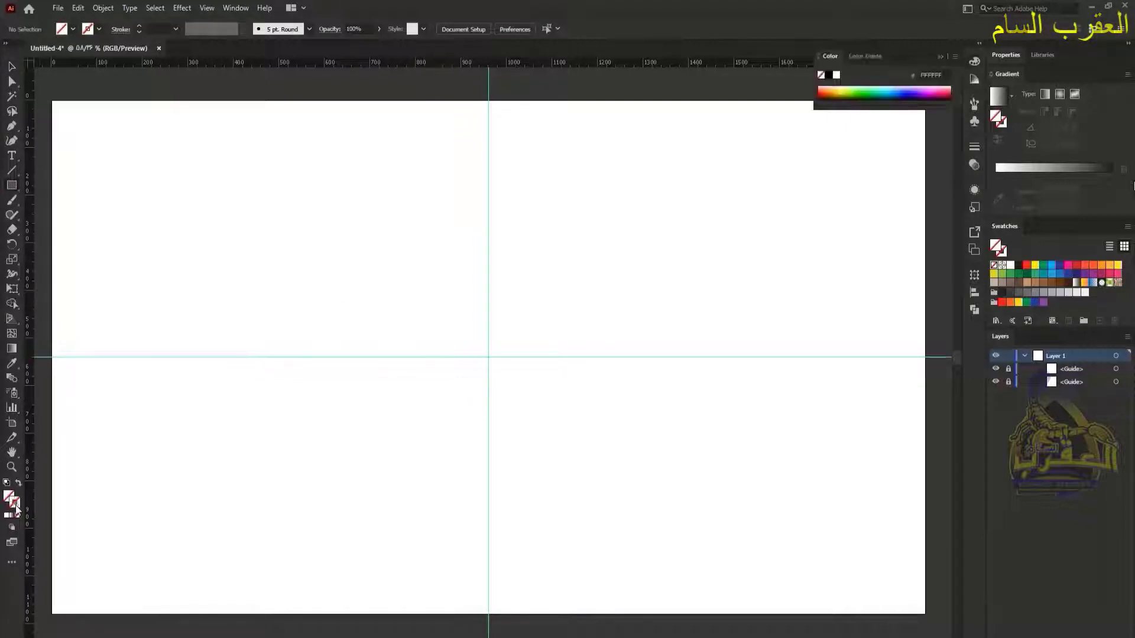
click(1001, 292)
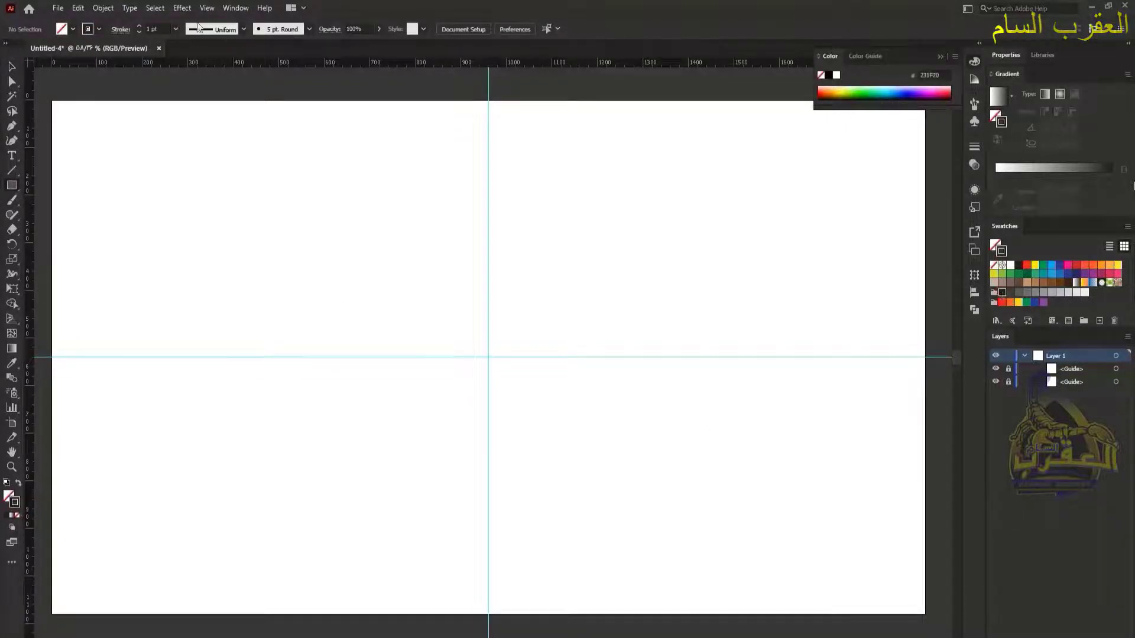
click(139, 26)
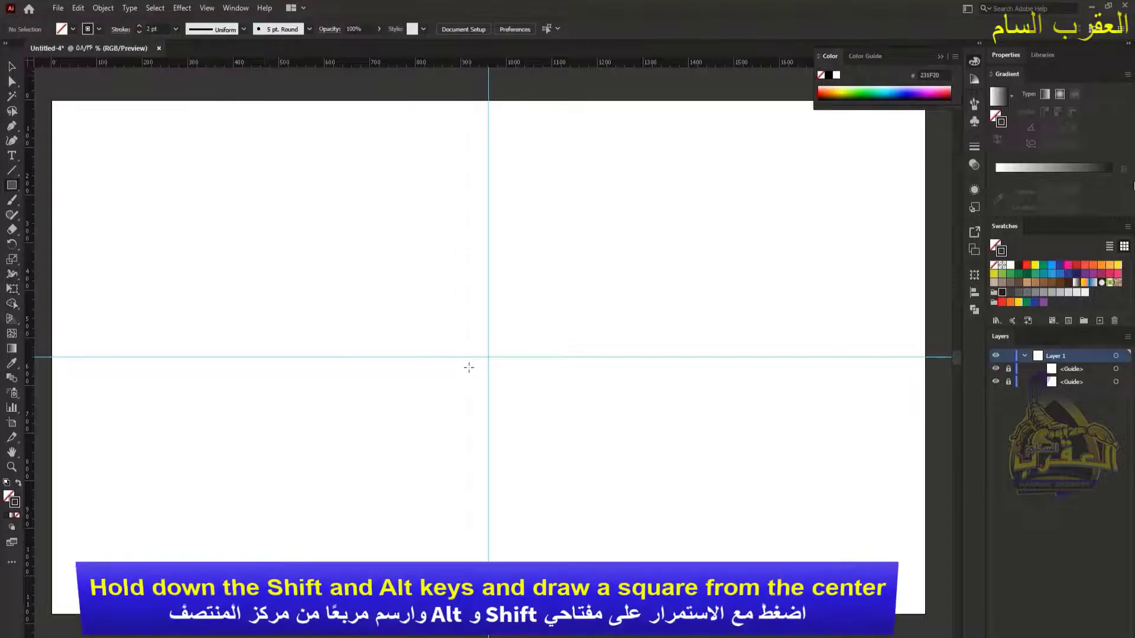
drag(489, 357, 541, 433)
click(13, 66)
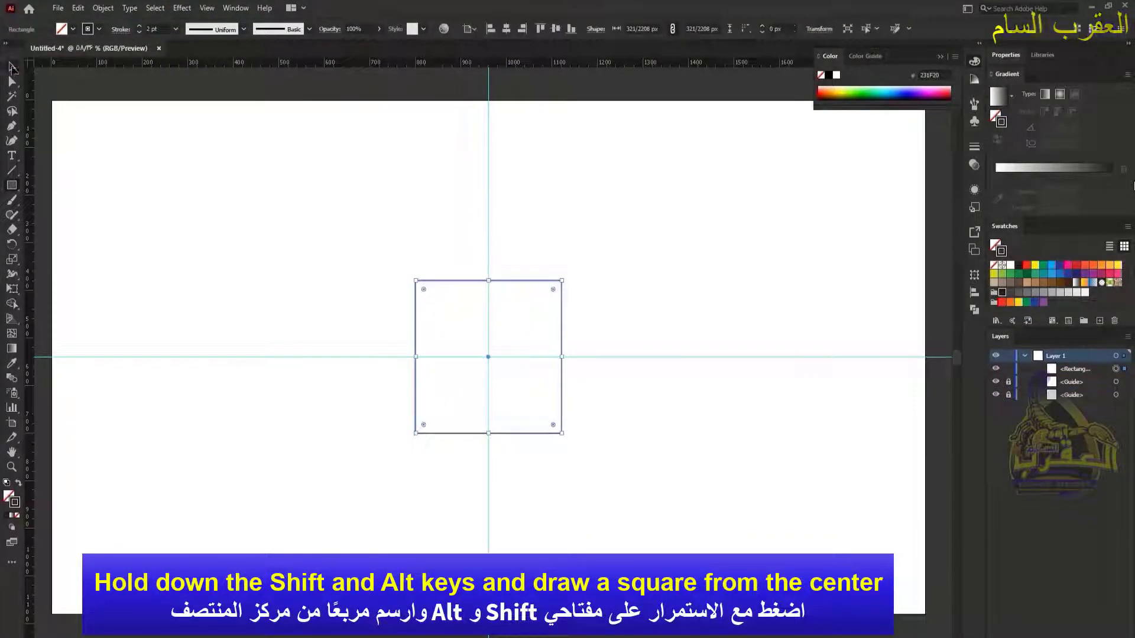
drag(416, 400, 516, 402)
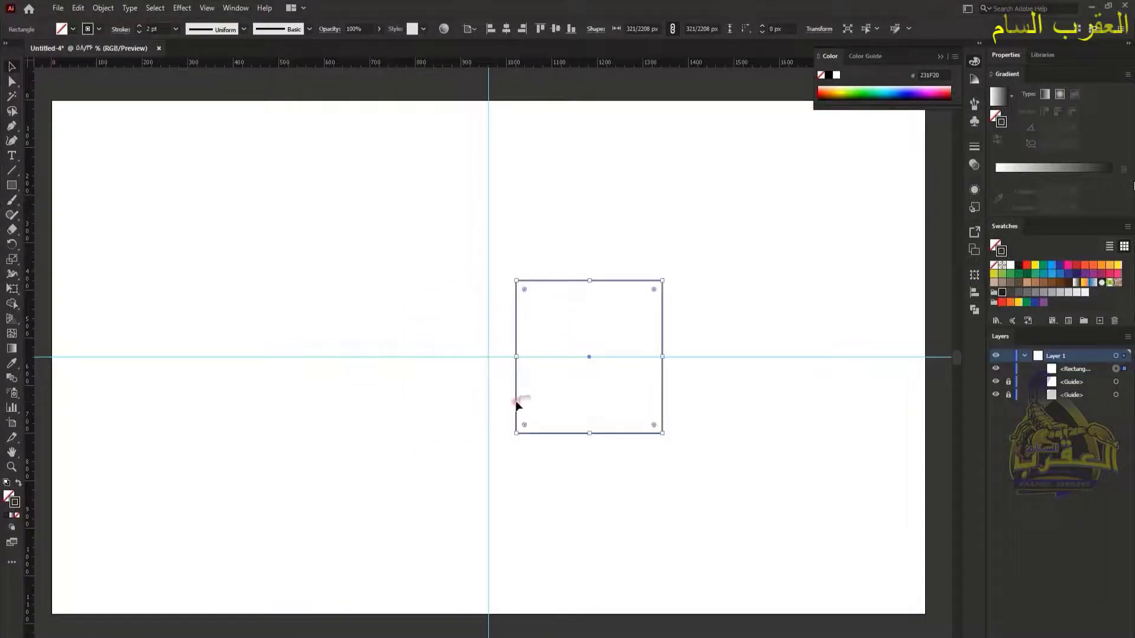
Step: Duplicate the square in front of itself and rotate the copy 45° into a diamond
click(81, 11)
click(98, 69)
click(78, 9)
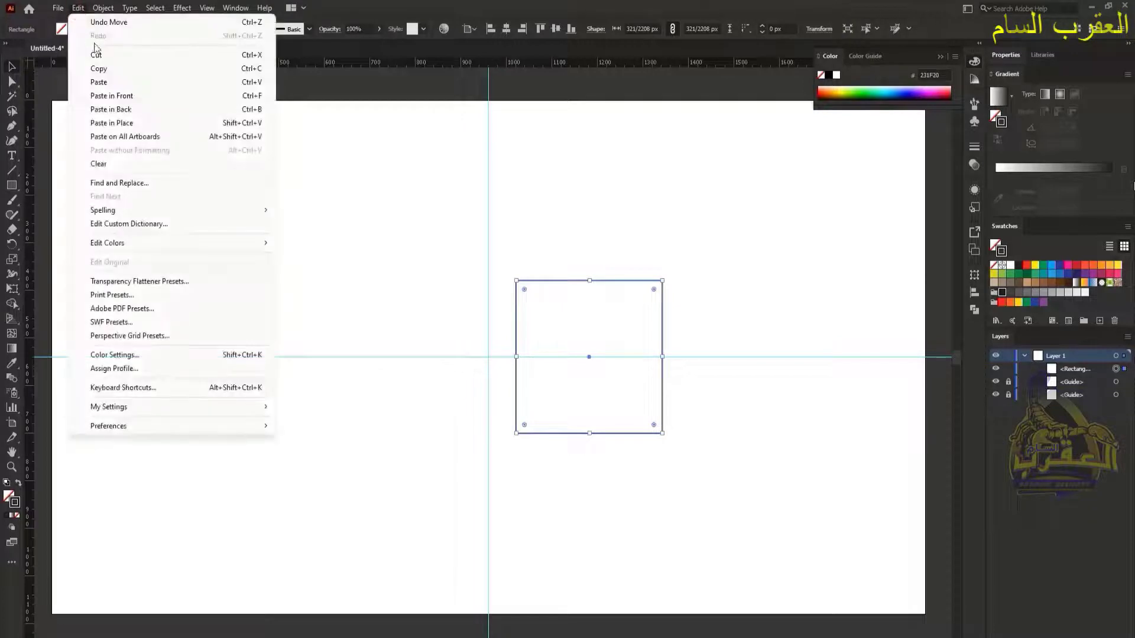
click(110, 96)
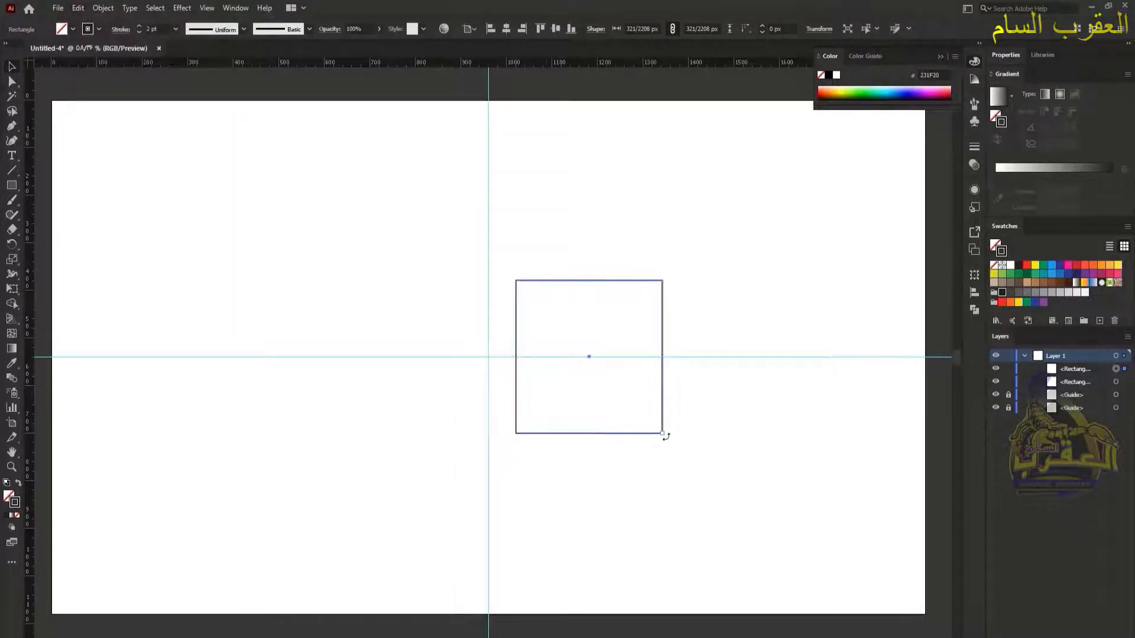
drag(665, 436, 622, 485)
Step: Remove the extra corners of both squares with the Shape Builder, and merge the remaining areas into one pentagon pointing right along the horizontal guide
key(ctrl+a)
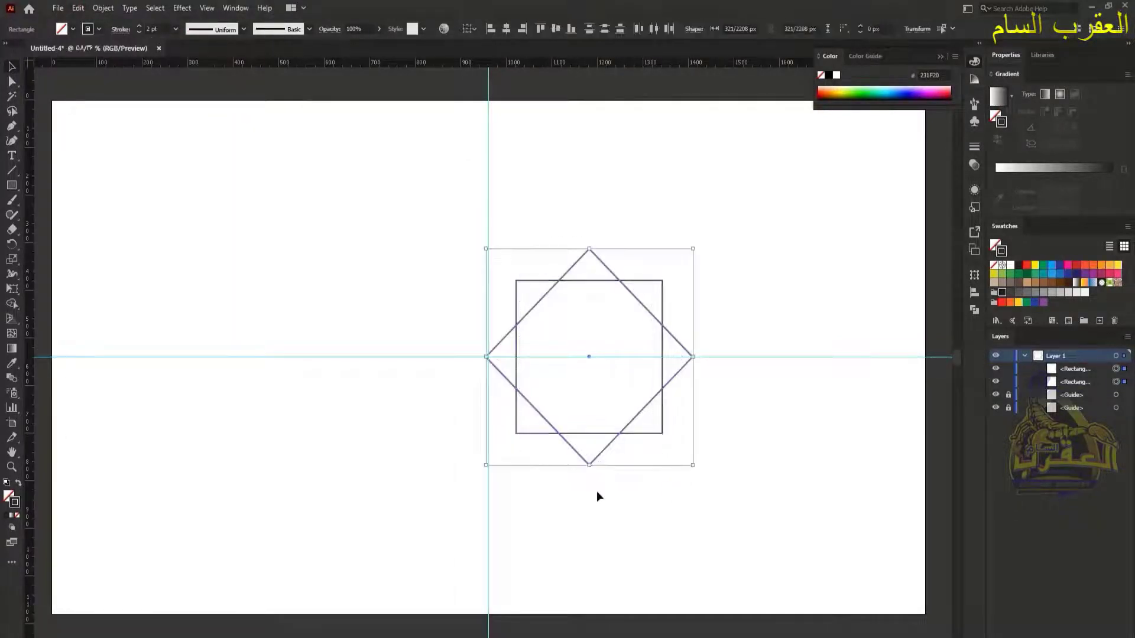
click(14, 305)
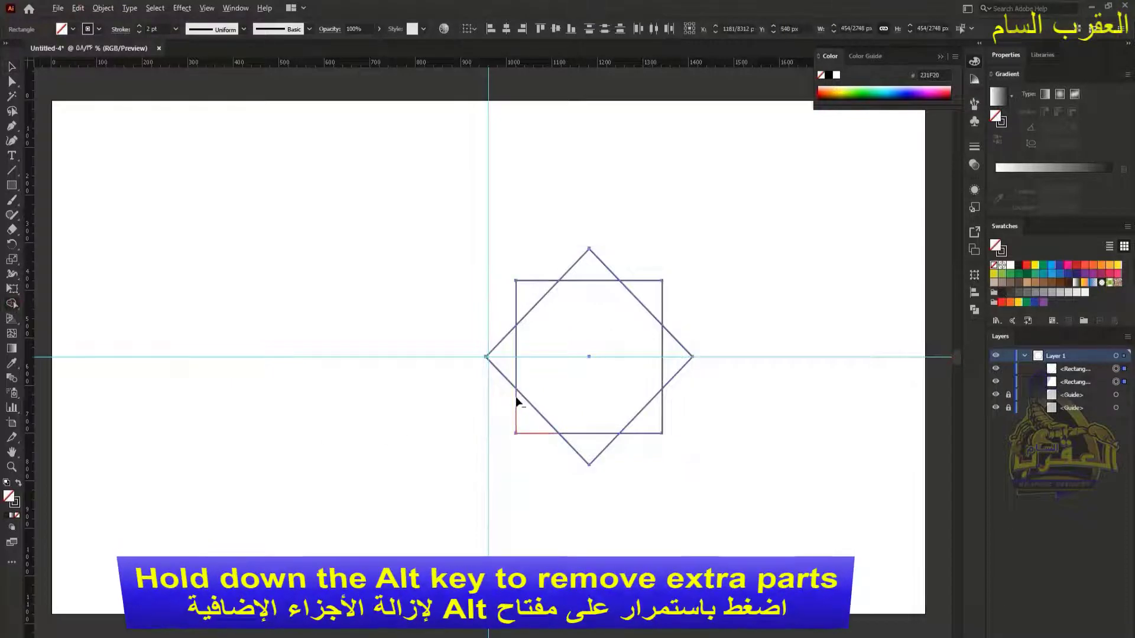
alt+click(497, 356)
alt+click(594, 259)
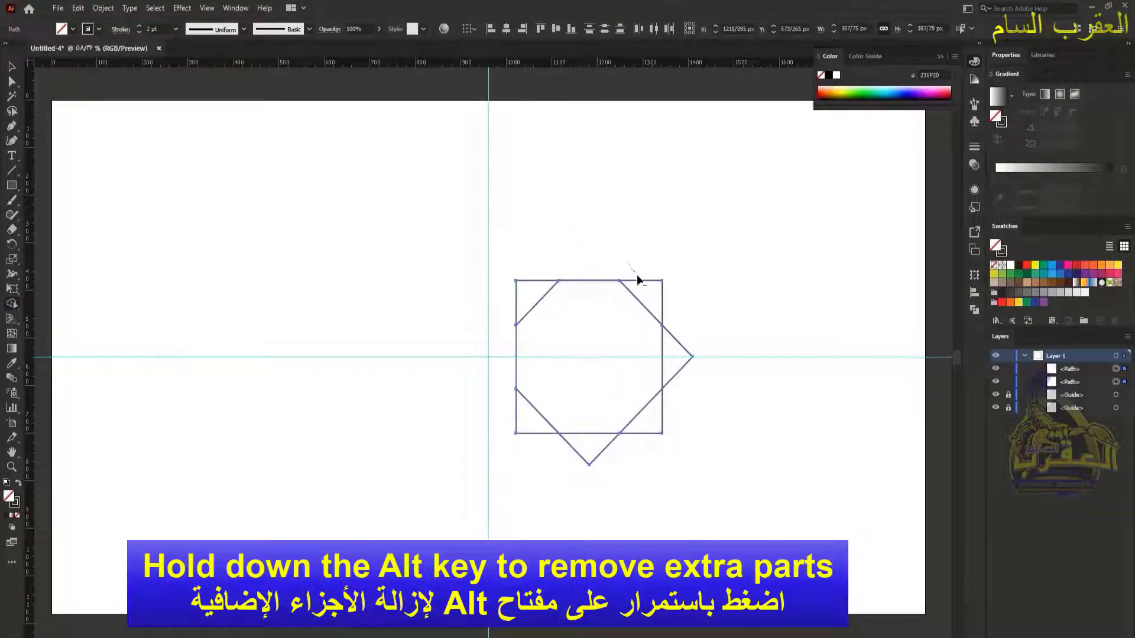
alt+click(650, 293)
alt+click(650, 417)
alt+click(582, 450)
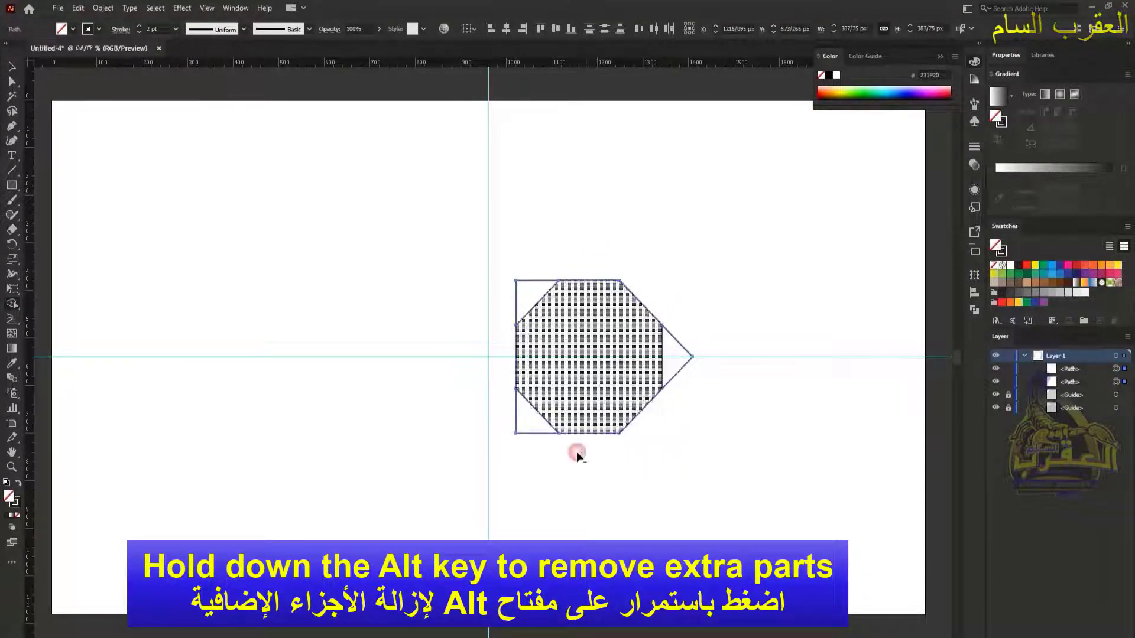
mouse_move(532, 425)
mouse_down()
mouse_move(534, 309)
mouse_move(668, 357)
mouse_up()
click(13, 68)
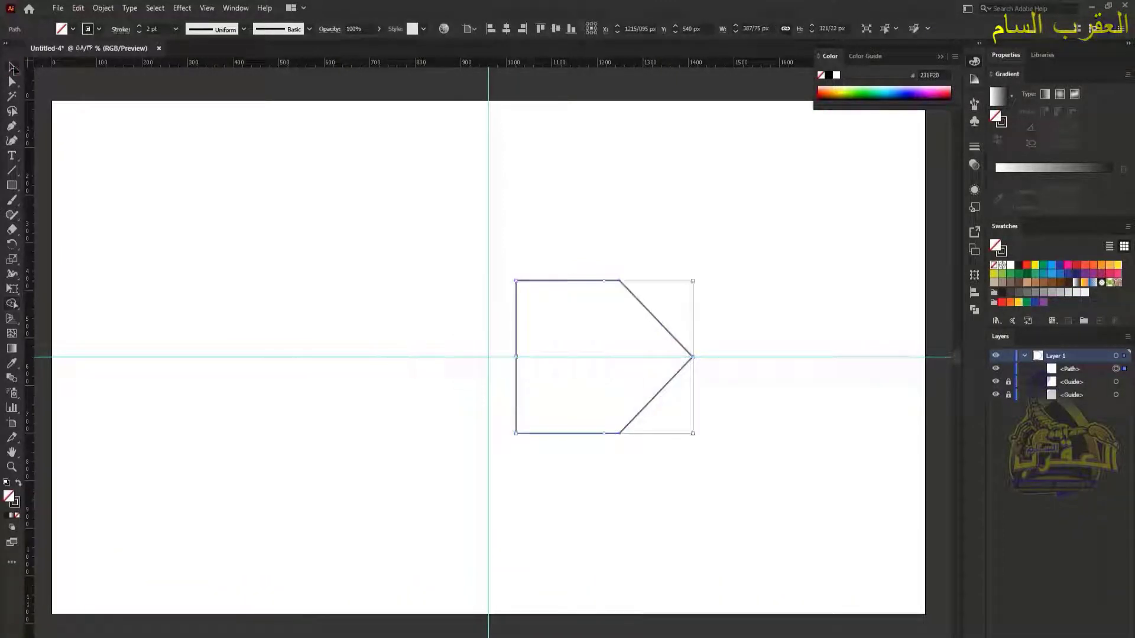
Step: Add an inner outline to the pentagon with Offset Path at -50 px and mitered joins, and deselect it
click(103, 7)
mouse_move(230, 310)
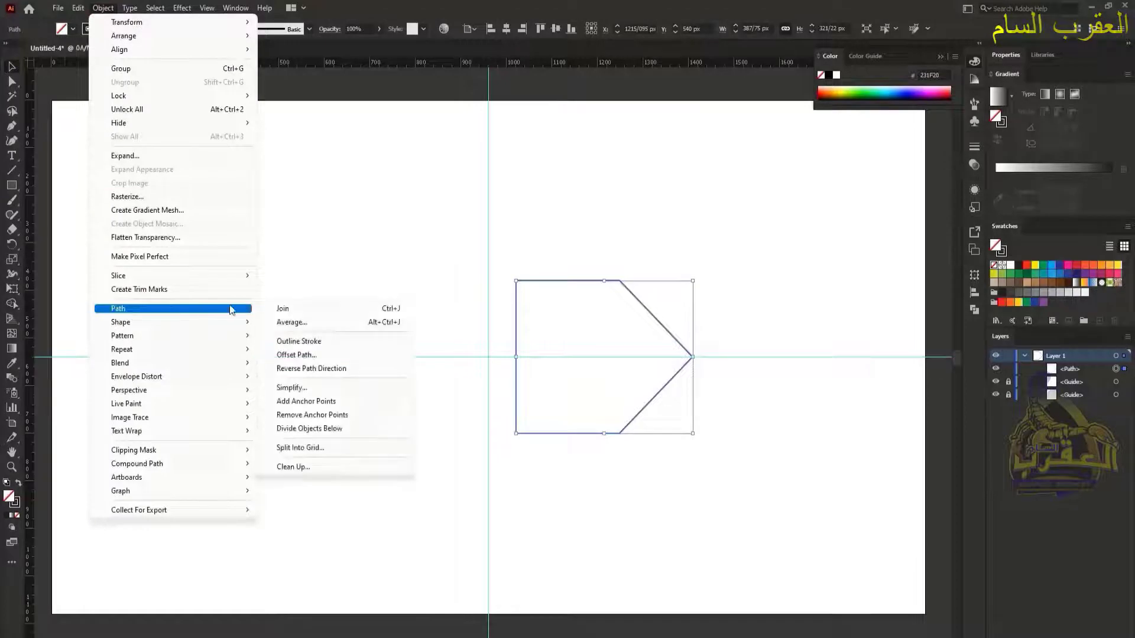
click(297, 355)
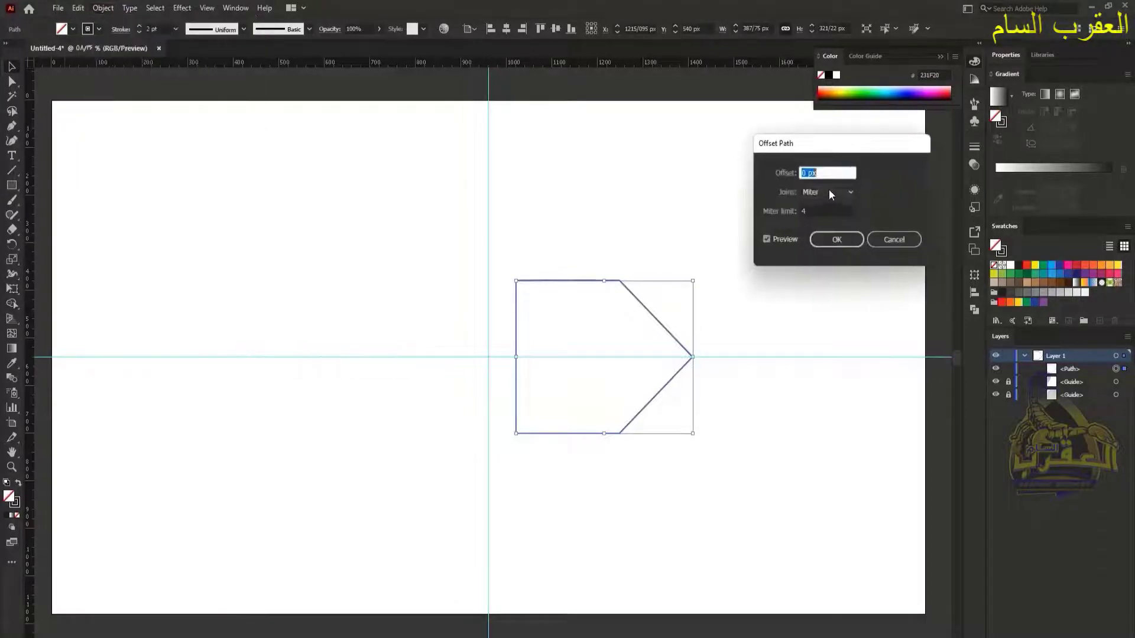
scroll(835, 175, down, 20)
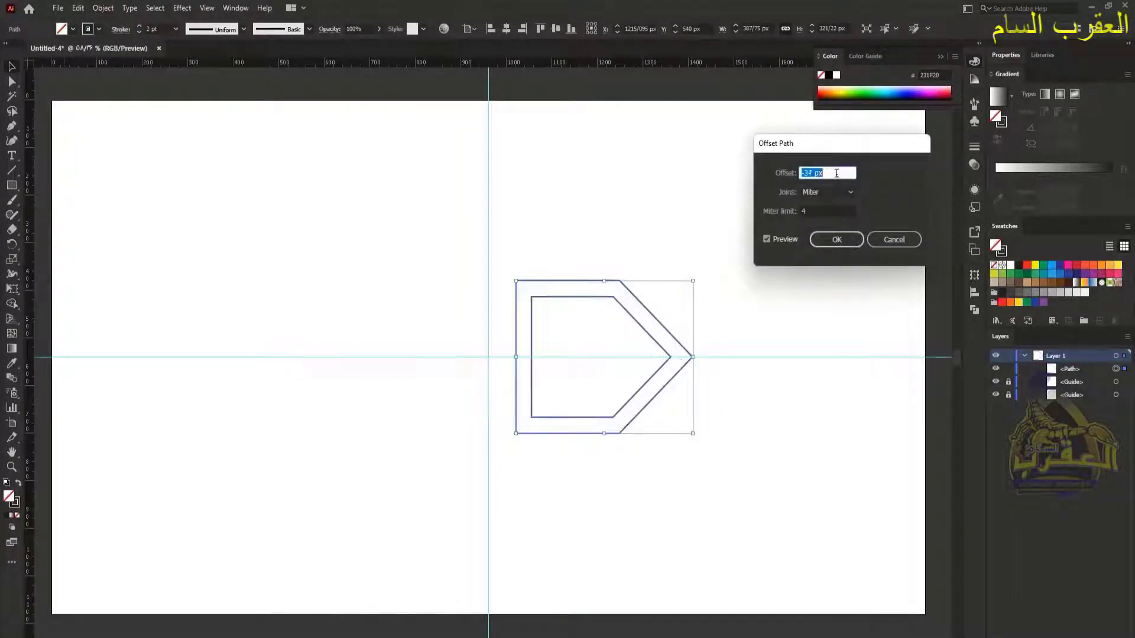
scroll(836, 173, down, 2)
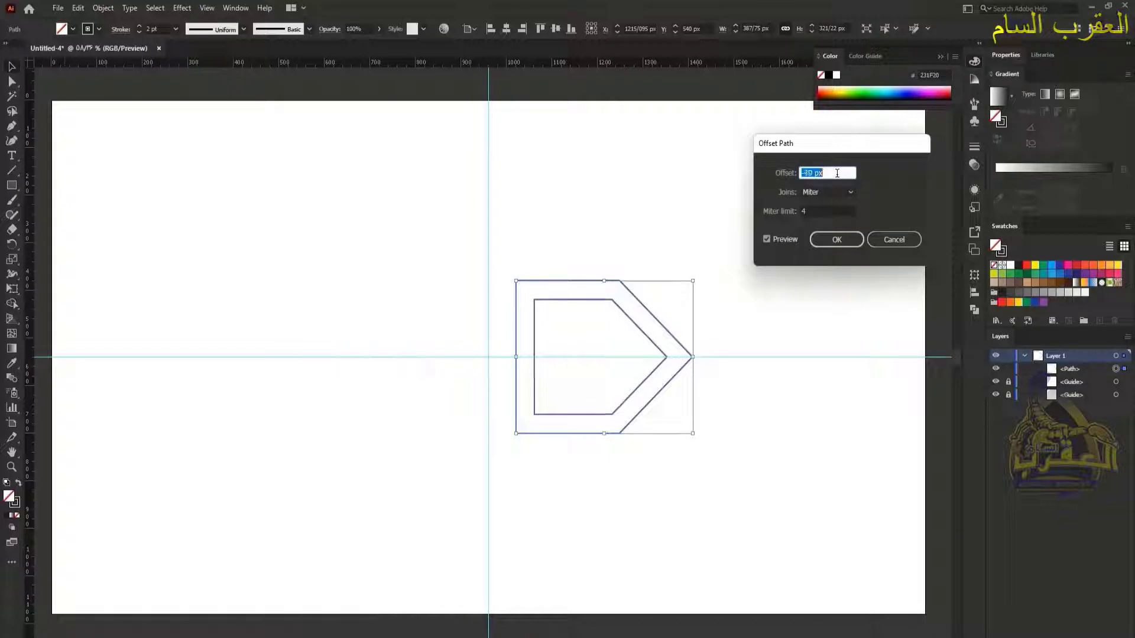
scroll(837, 173, down, 11)
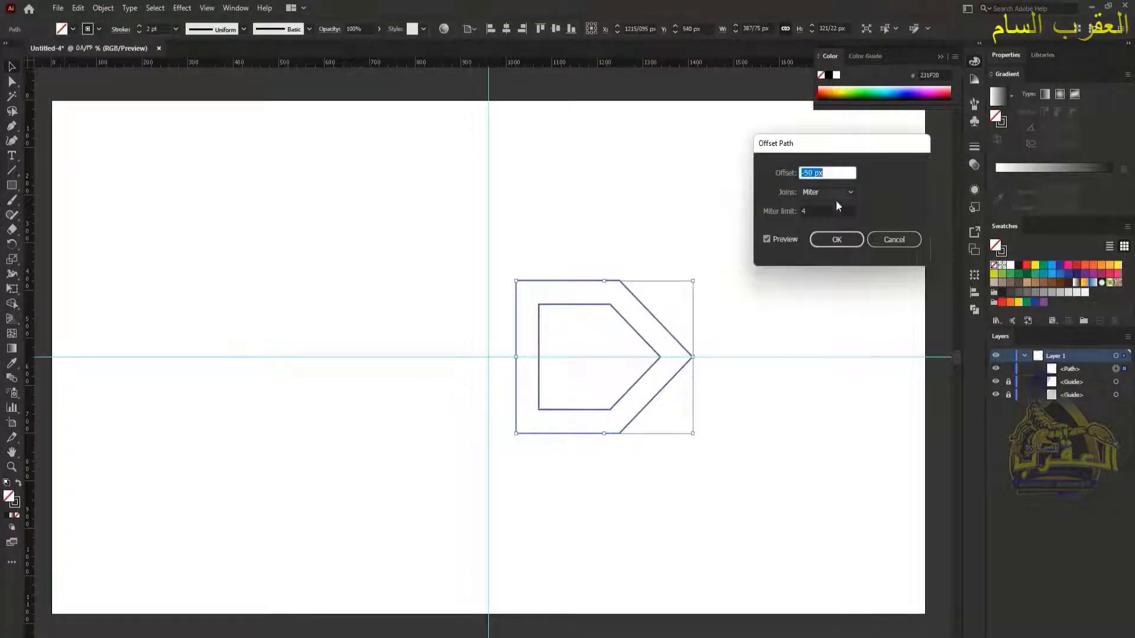
click(836, 239)
click(591, 248)
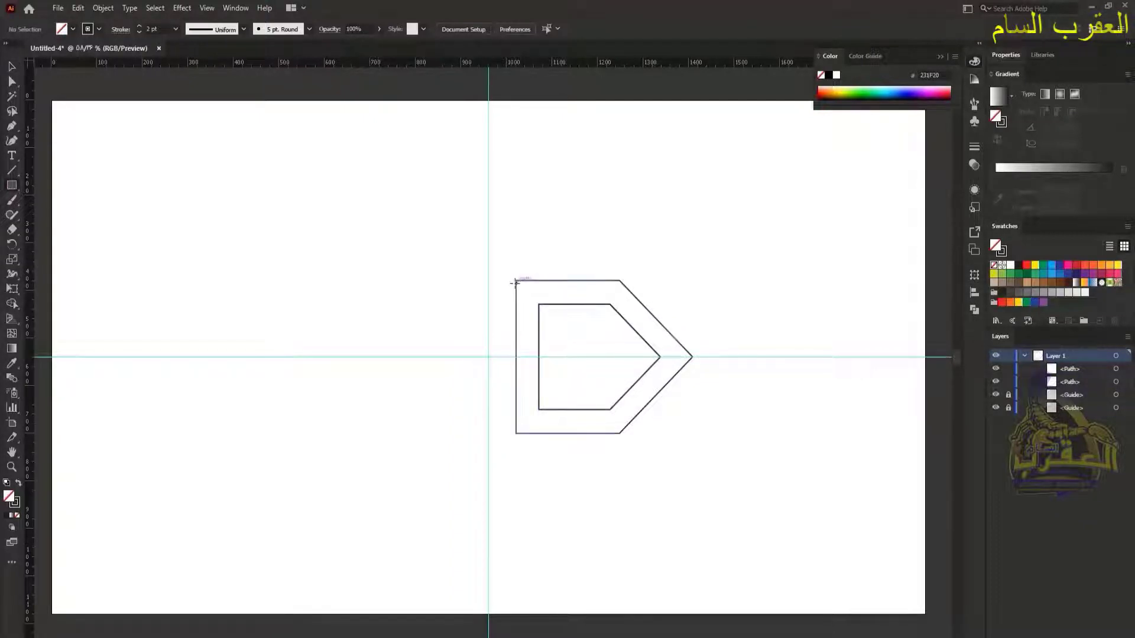
Step: Use a temporary 50 px square as a spacer to shift both pentagon outlines left towards the vertical guide, and delete the square
drag(515, 281, 530, 303)
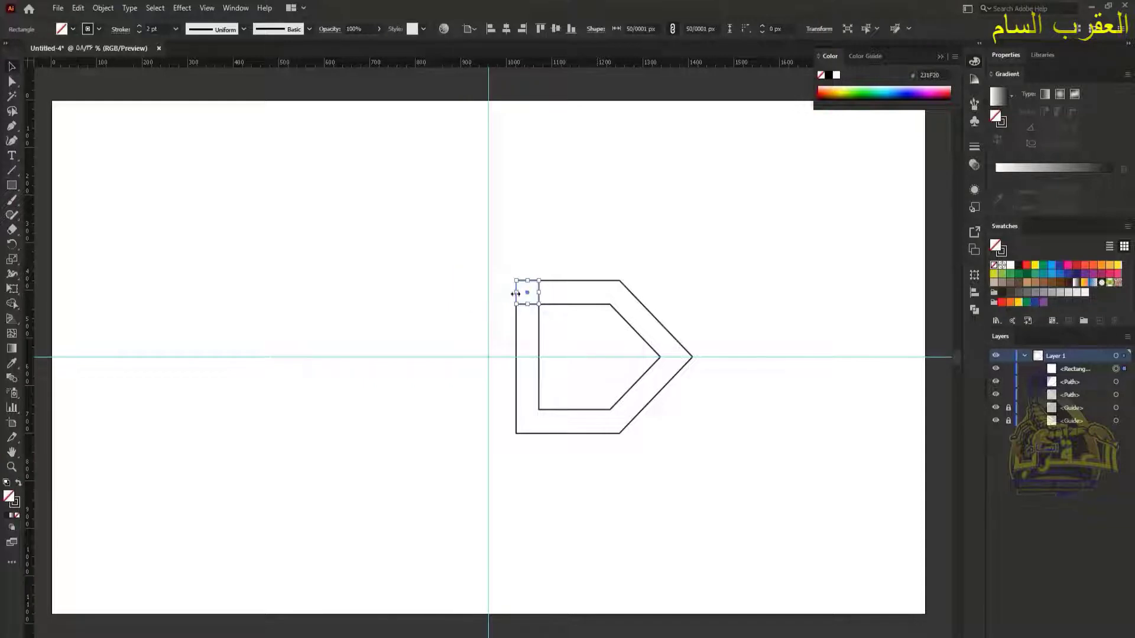
drag(524, 293, 523, 335)
click(549, 331)
click(488, 372)
key(Delete)
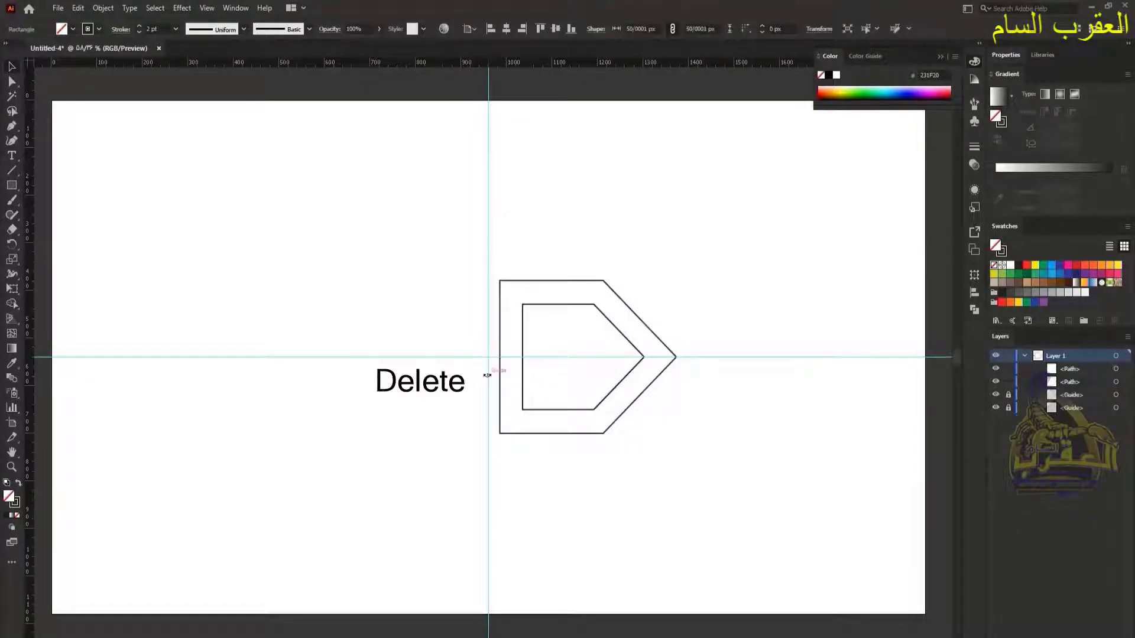
Step: Rotate a copy of both pentagon outlines by 90° around the intersection of the guides
drag(559, 313, 562, 319)
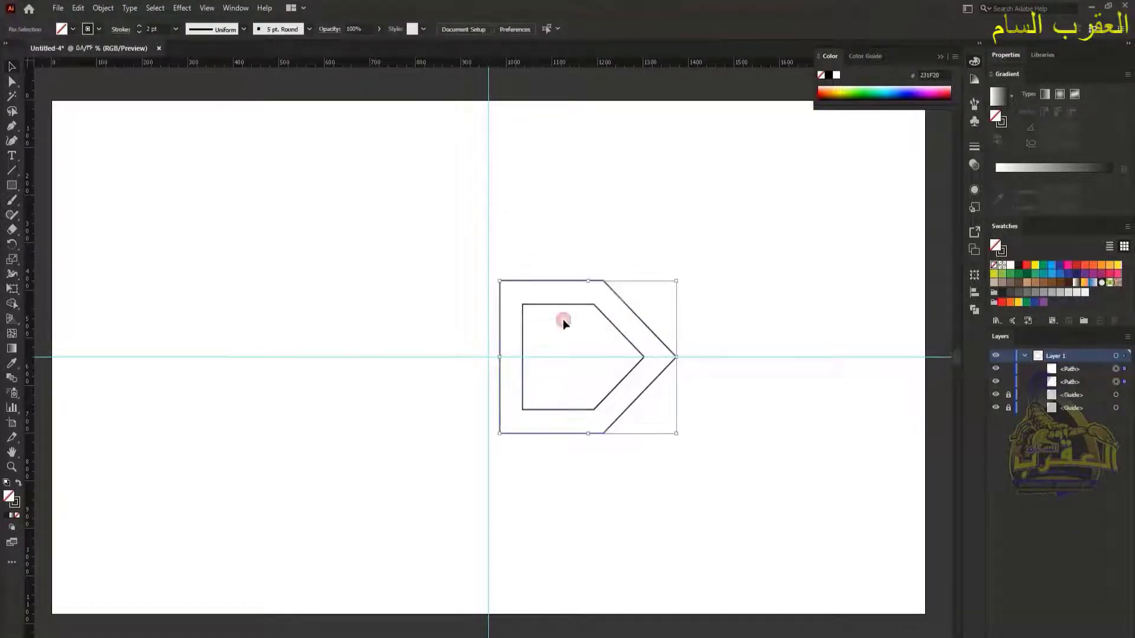
click(14, 246)
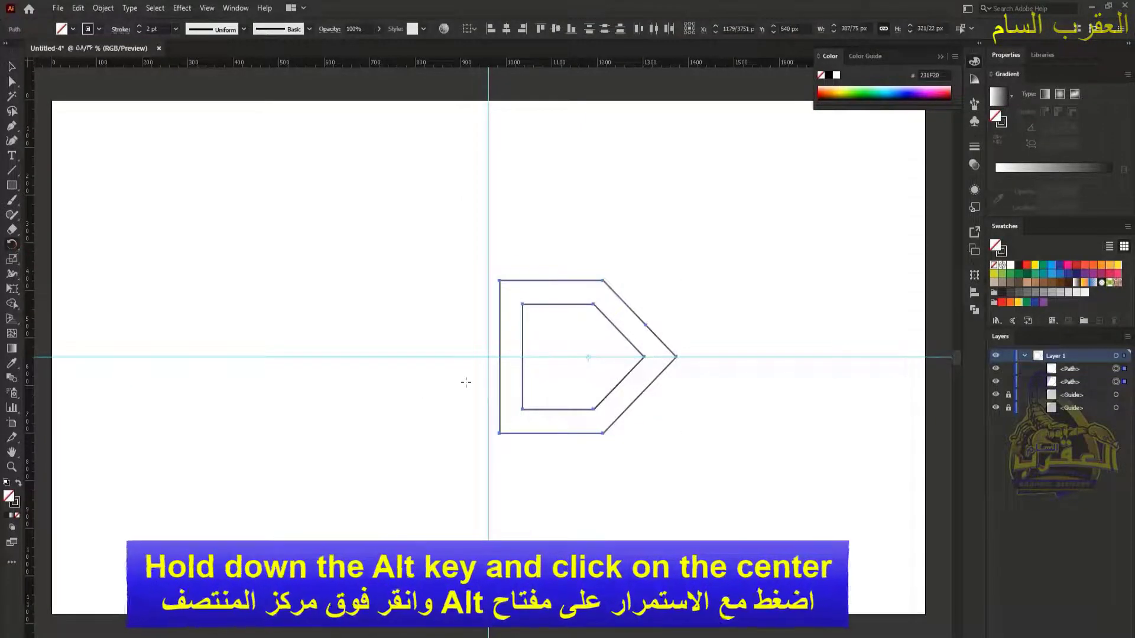
alt+click(488, 356)
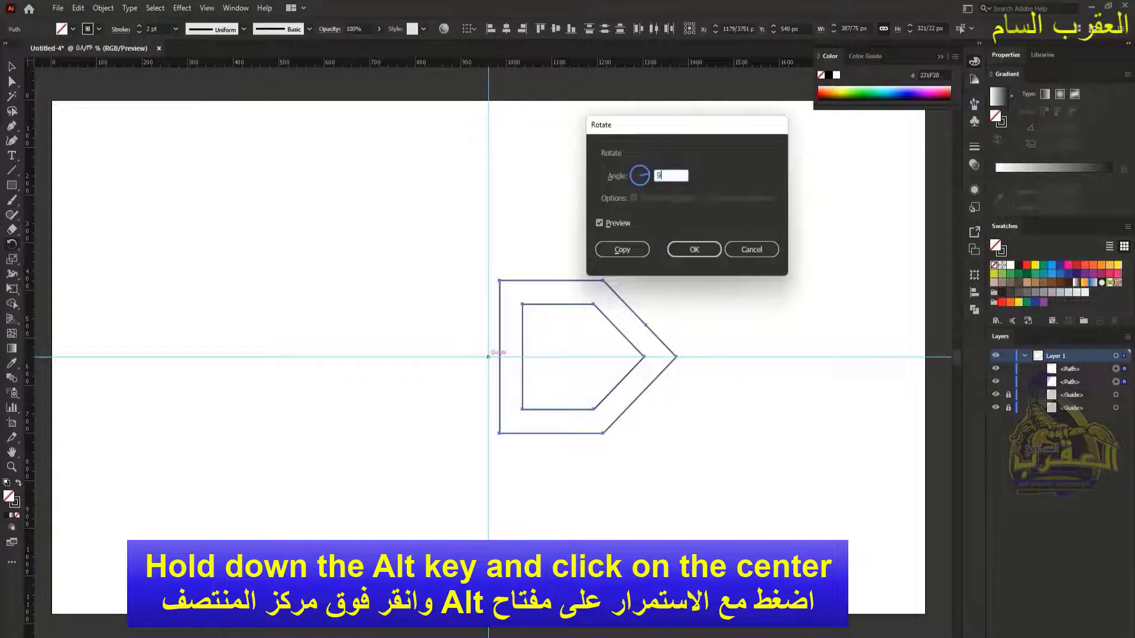
click(622, 250)
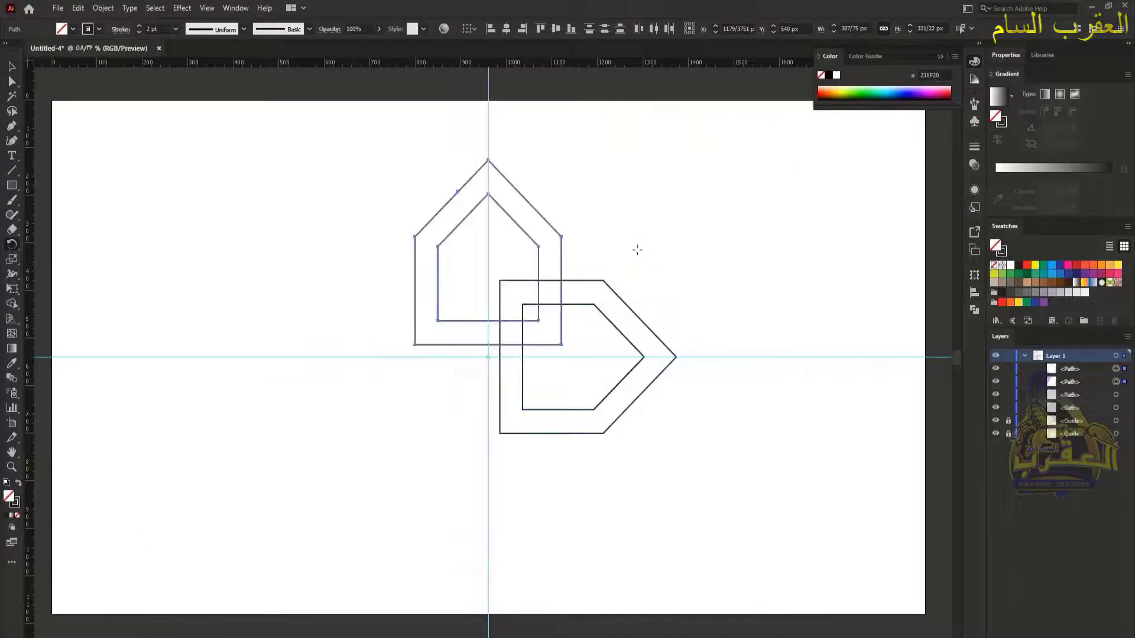
Step: Repeat the rotated copy twice to complete a cross of four double pentagons around the centre
right_click(461, 345)
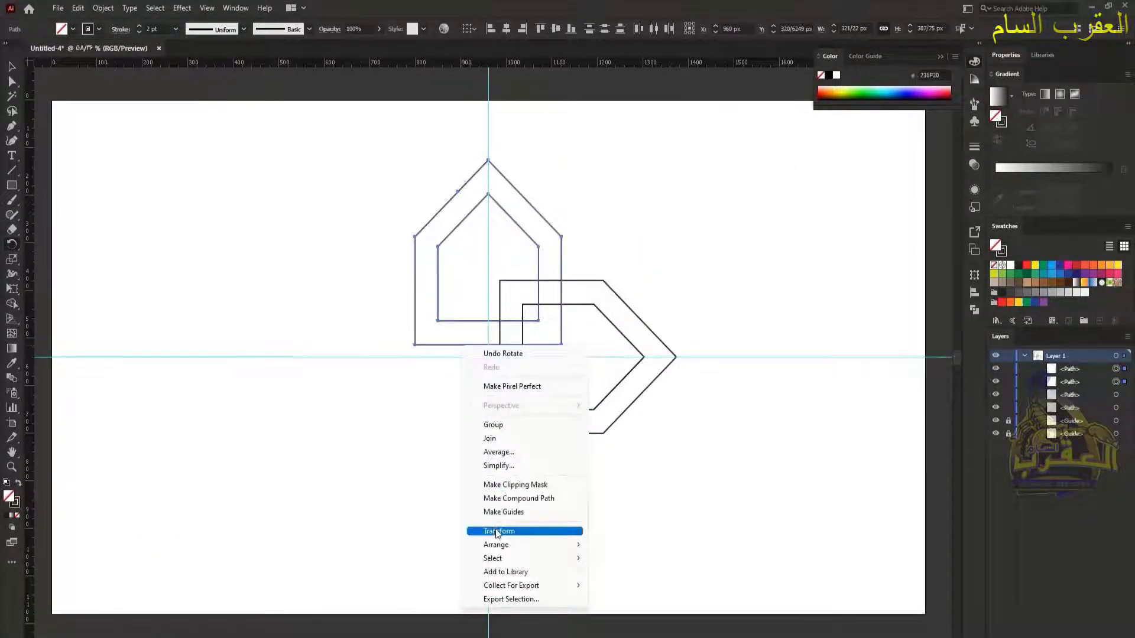
mouse_move(496, 531)
click(643, 532)
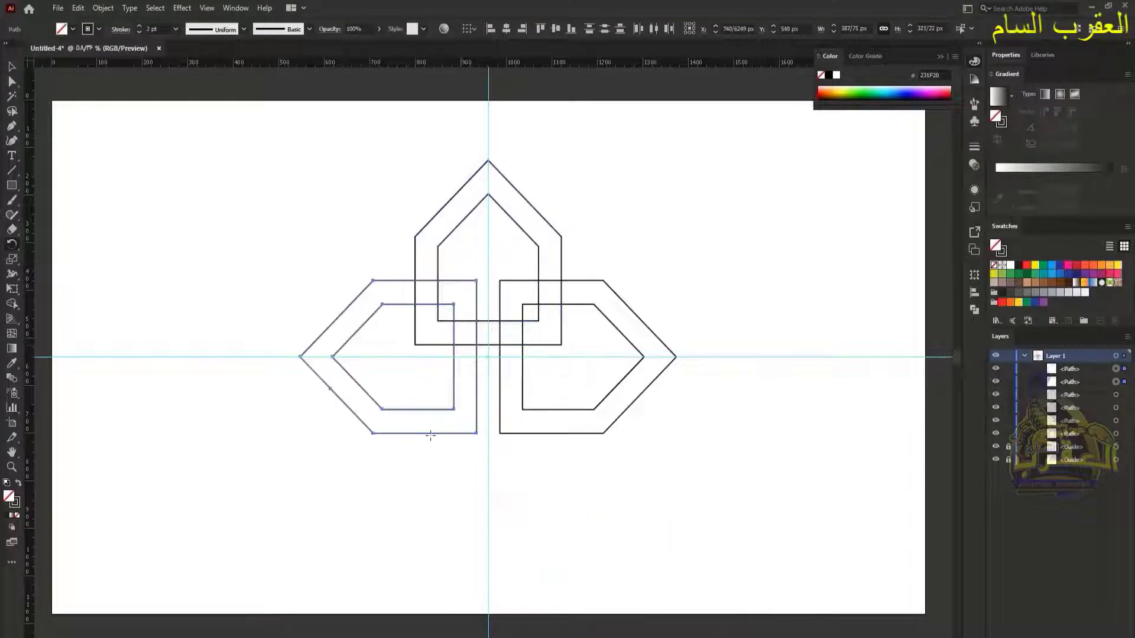
right_click(431, 435)
mouse_move(487, 358)
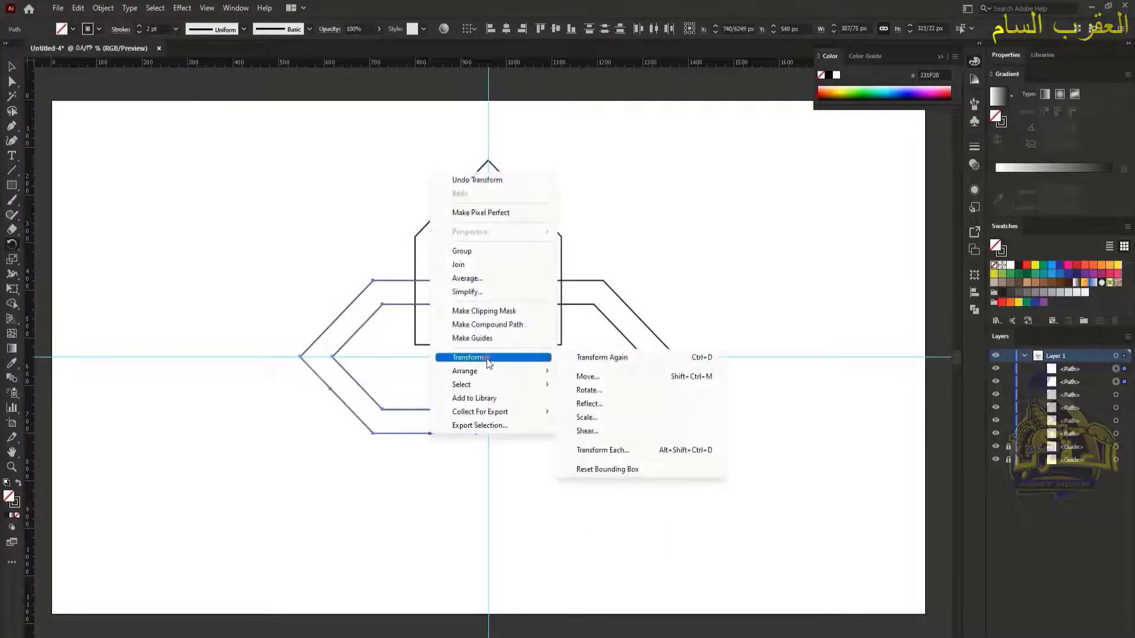
click(603, 358)
key(v)
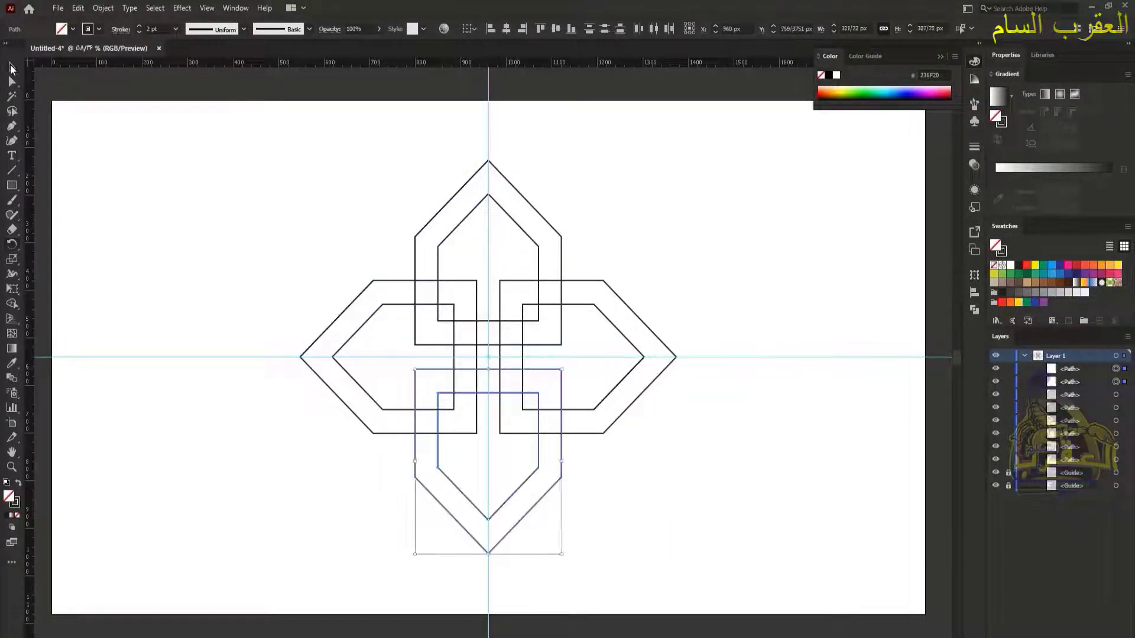
Step: Copy the left-pointing double pentagon horizontally so it overlaps the right-pointing one, its tip touching the right edge of the upper pentagon
click(194, 251)
click(364, 336)
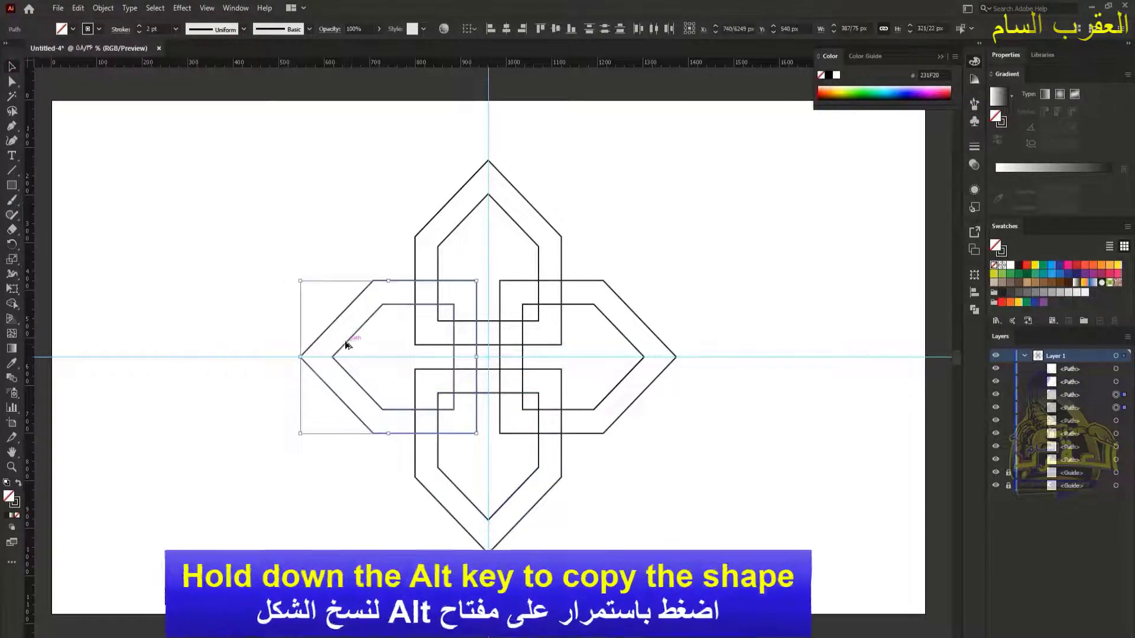
drag(364, 336, 607, 346)
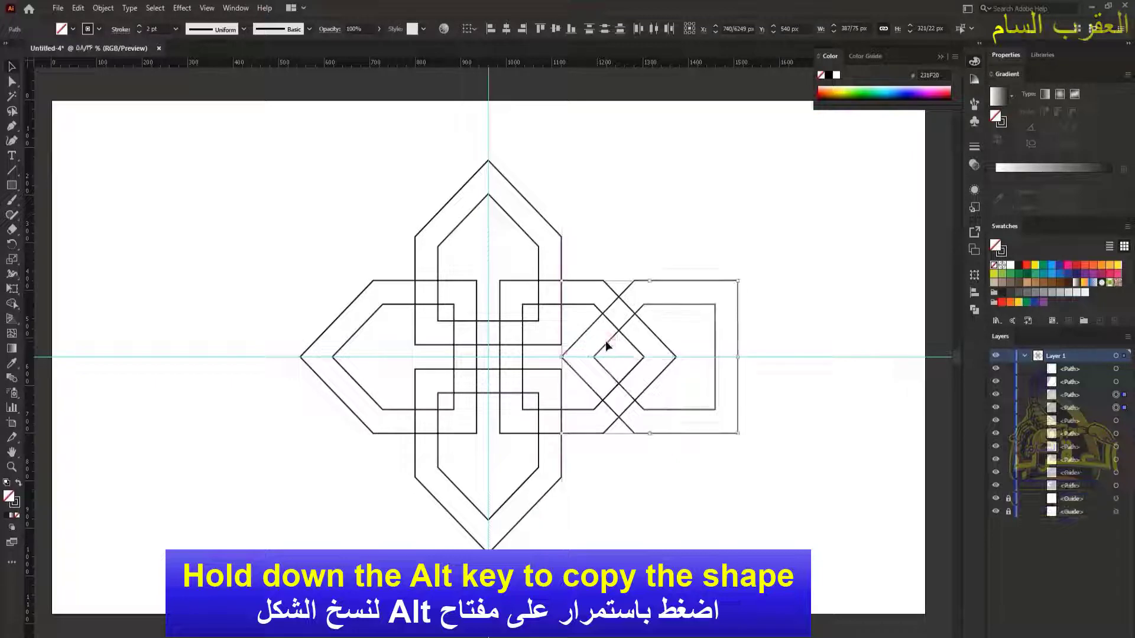
Step: Select all the outlines and remove the inner areas enclosed by the pentagon bands with the Shape Builder
drag(357, 175, 727, 542)
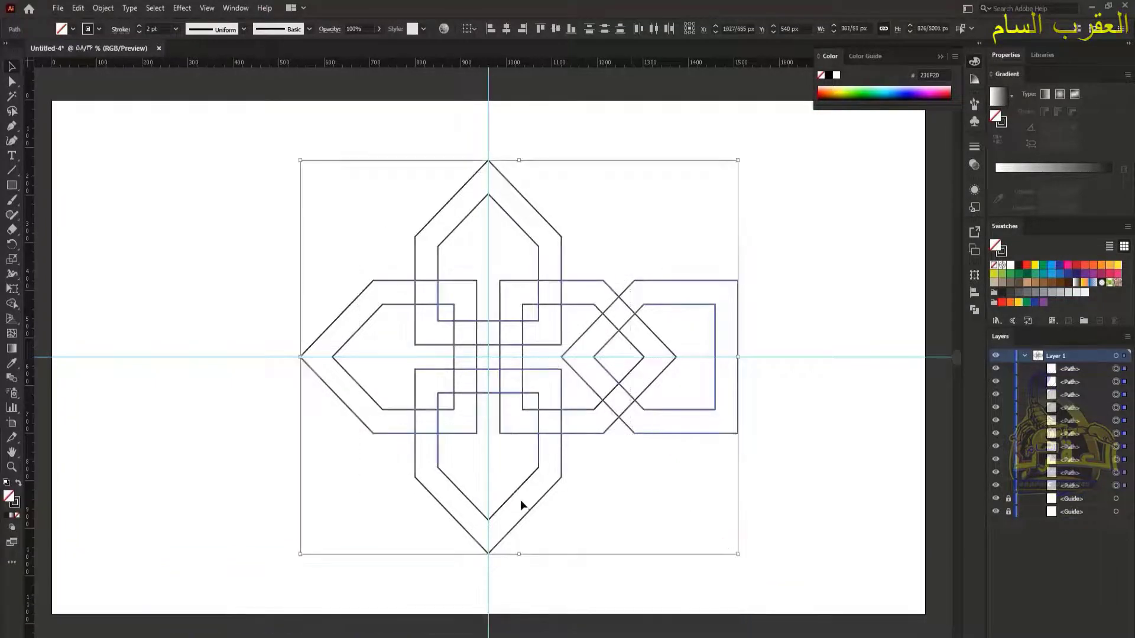
click(12, 305)
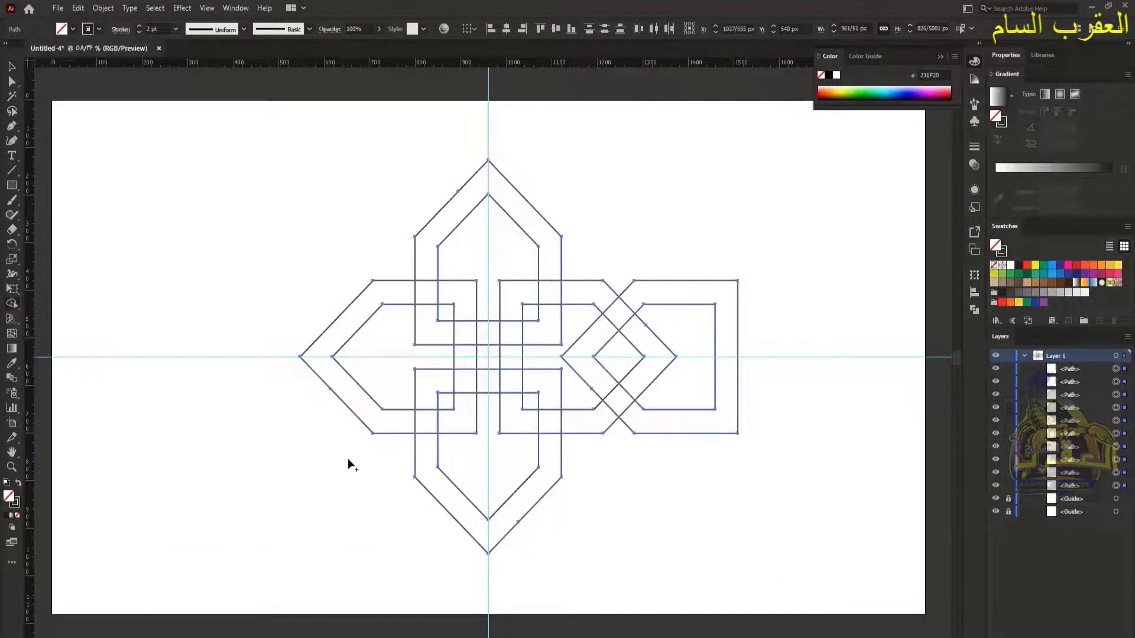
alt+click(486, 476)
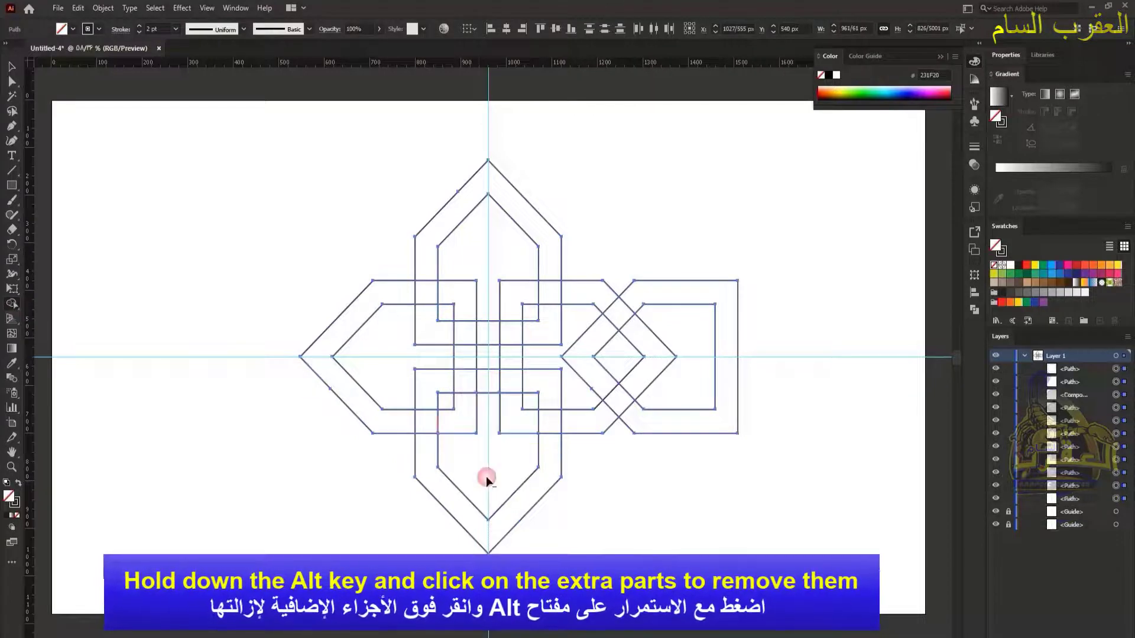
alt+click(446, 404)
alt+click(529, 403)
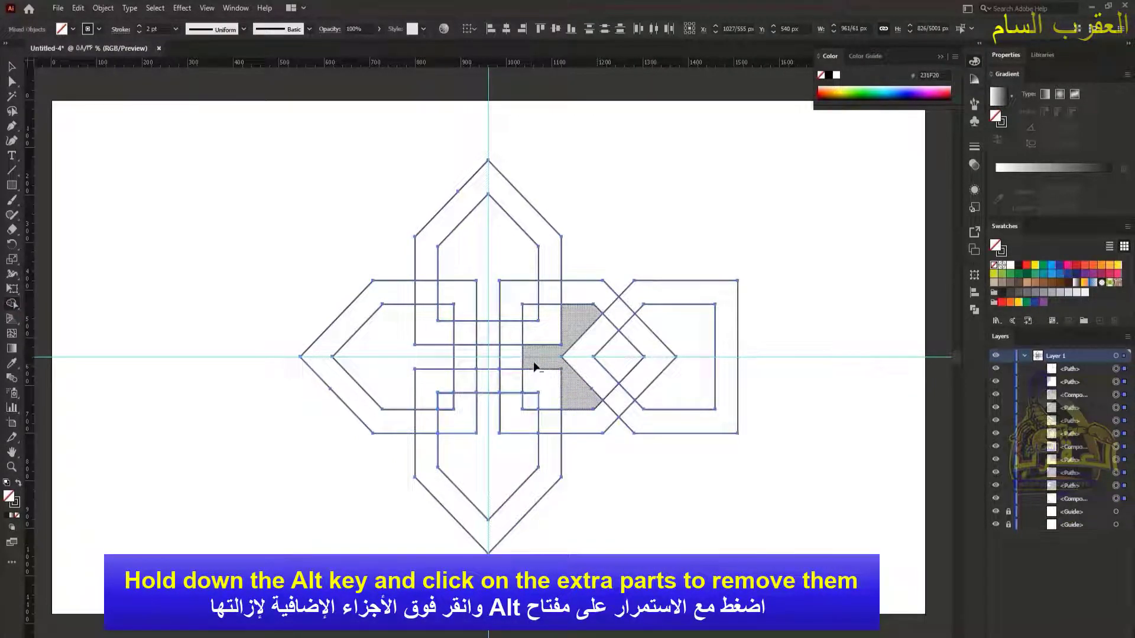
alt+click(534, 362)
alt+click(614, 359)
alt+click(677, 335)
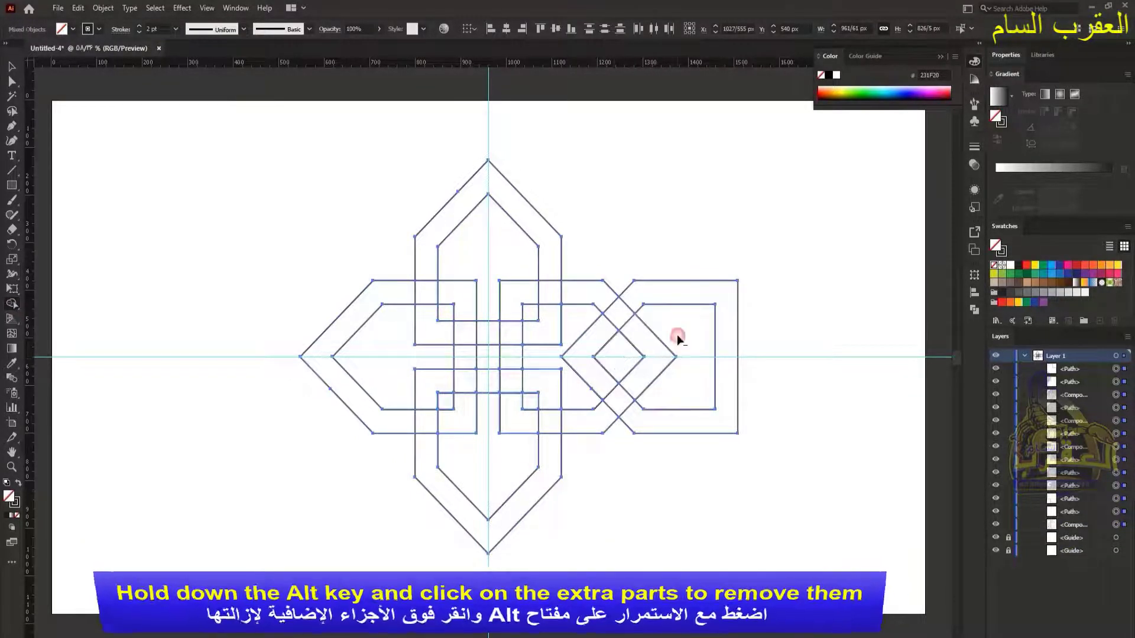
alt+click(535, 314)
alt+click(507, 263)
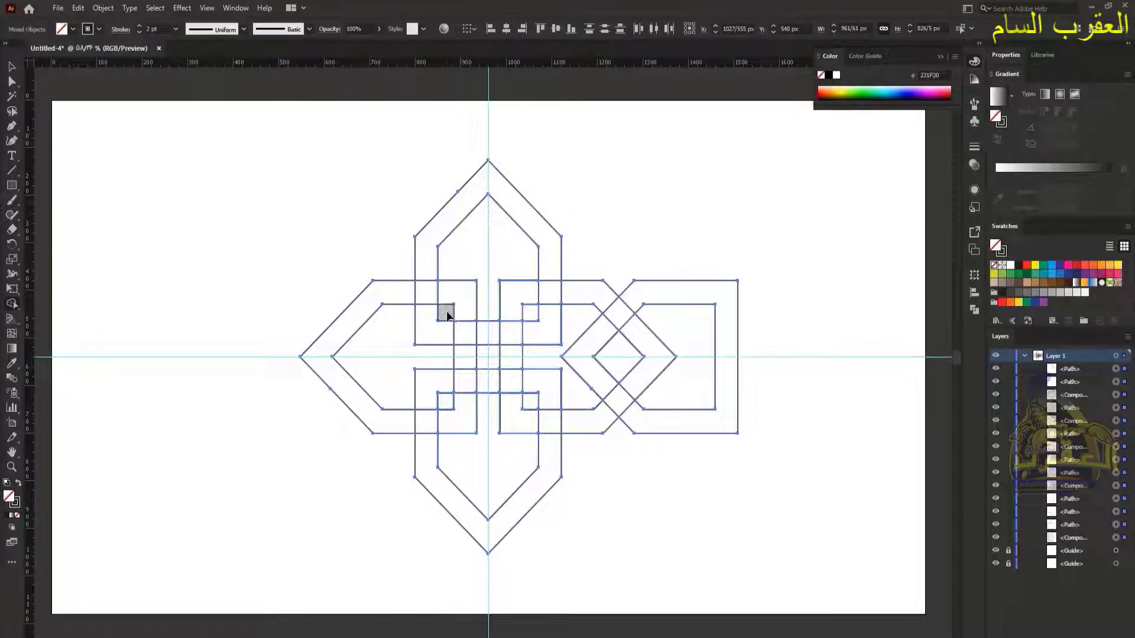
alt+click(447, 312)
alt+click(408, 359)
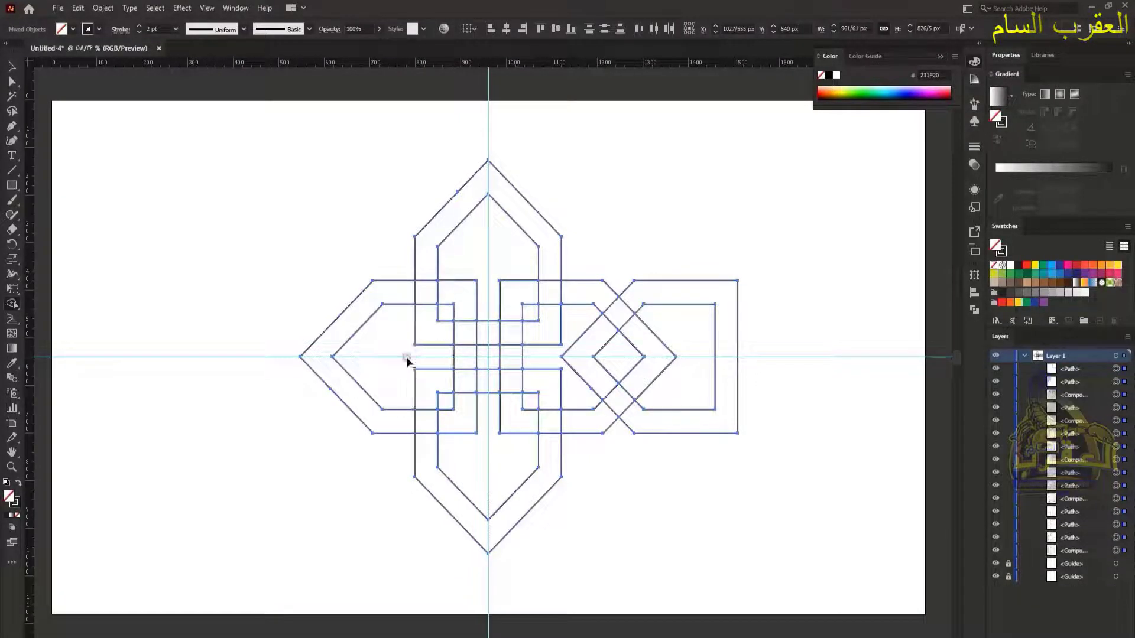
Step: Select the whole figure and swap its fill and stroke so the bands are solid black without a stroke
click(11, 66)
click(253, 220)
drag(295, 167, 796, 565)
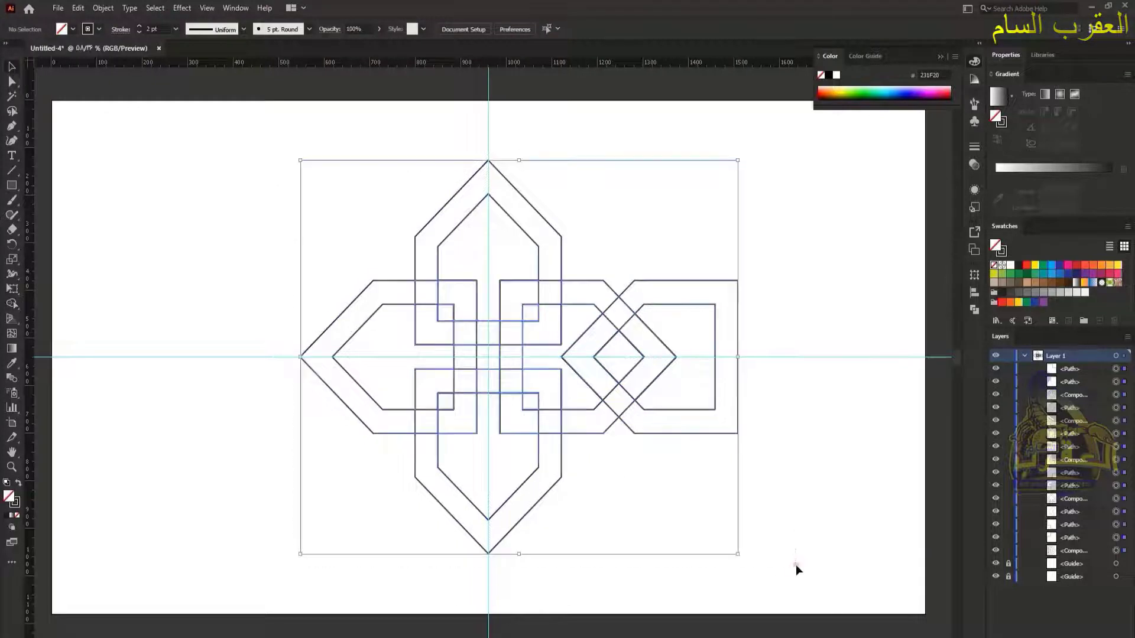
click(18, 483)
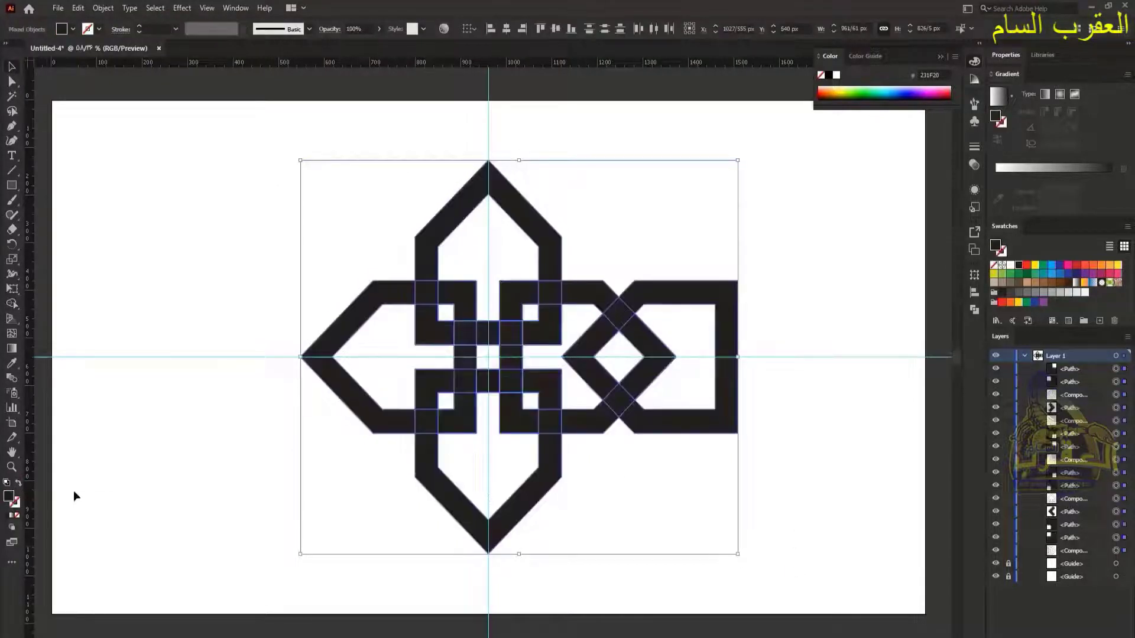
Step: Use the Shape Builder to merge the right pentagon's over-crossings and remove the copied pentagon, top pentagon and crossing bands, leaving gaps at the under-crossings
click(12, 304)
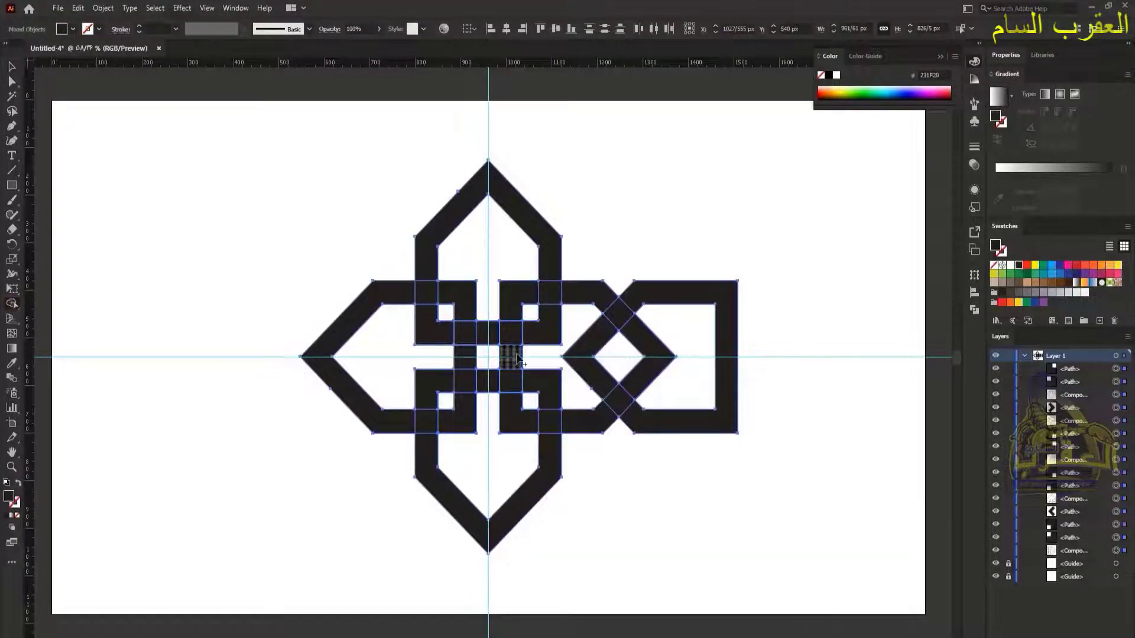
drag(603, 298, 632, 323)
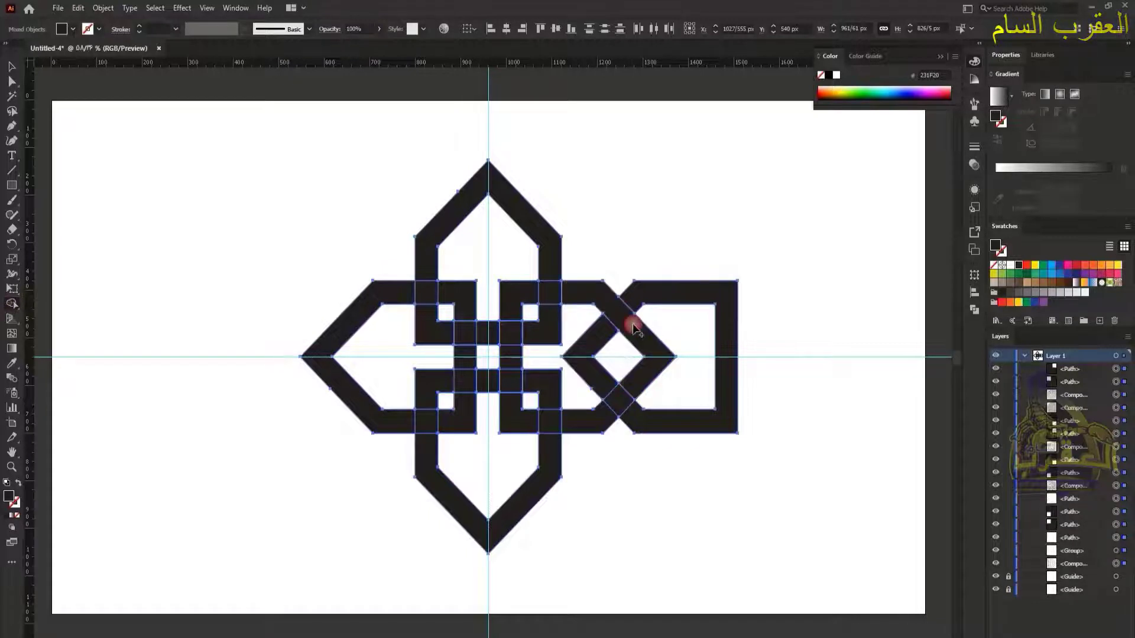
mouse_move(589, 375)
mouse_down()
mouse_move(638, 417)
mouse_move(526, 423)
mouse_up()
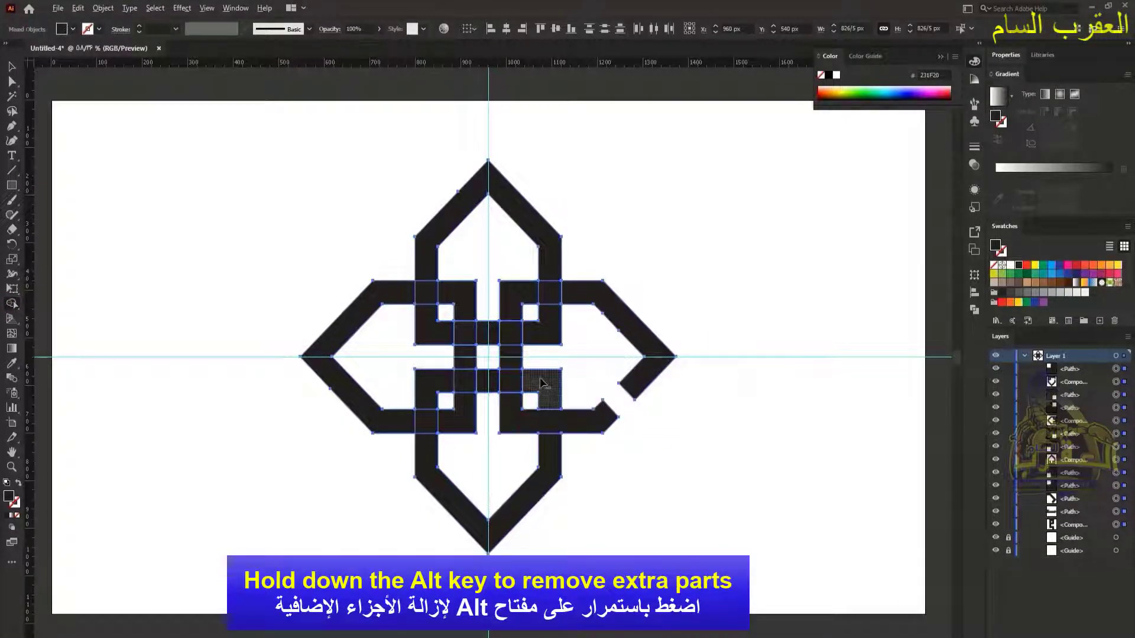
mouse_move(524, 383)
mouse_down()
mouse_move(482, 382)
mouse_move(510, 357)
mouse_move(506, 307)
mouse_up()
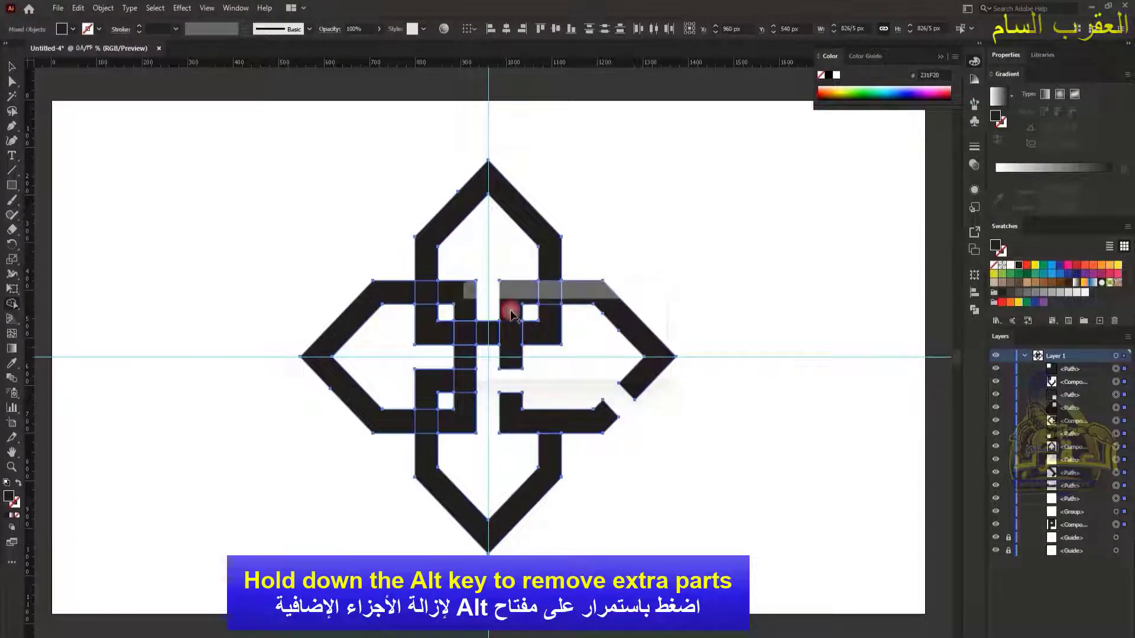
alt+click(551, 279)
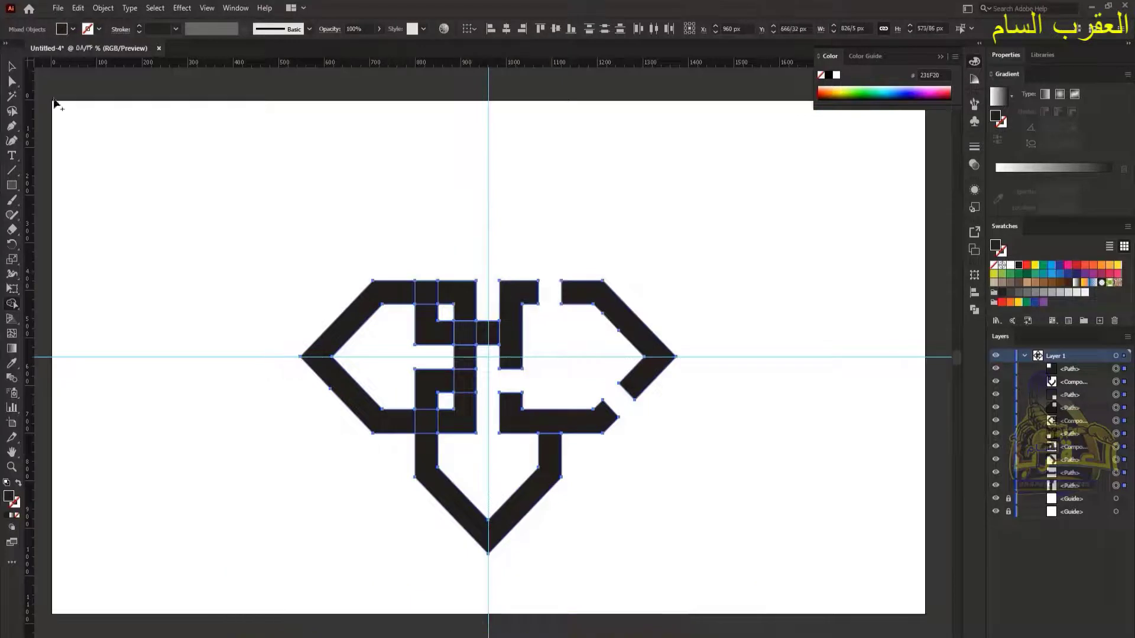
Step: Delete the left and bottom pentagon pieces, keeping only the three band segments of the right-pointing pentagon
click(11, 66)
drag(275, 241, 368, 392)
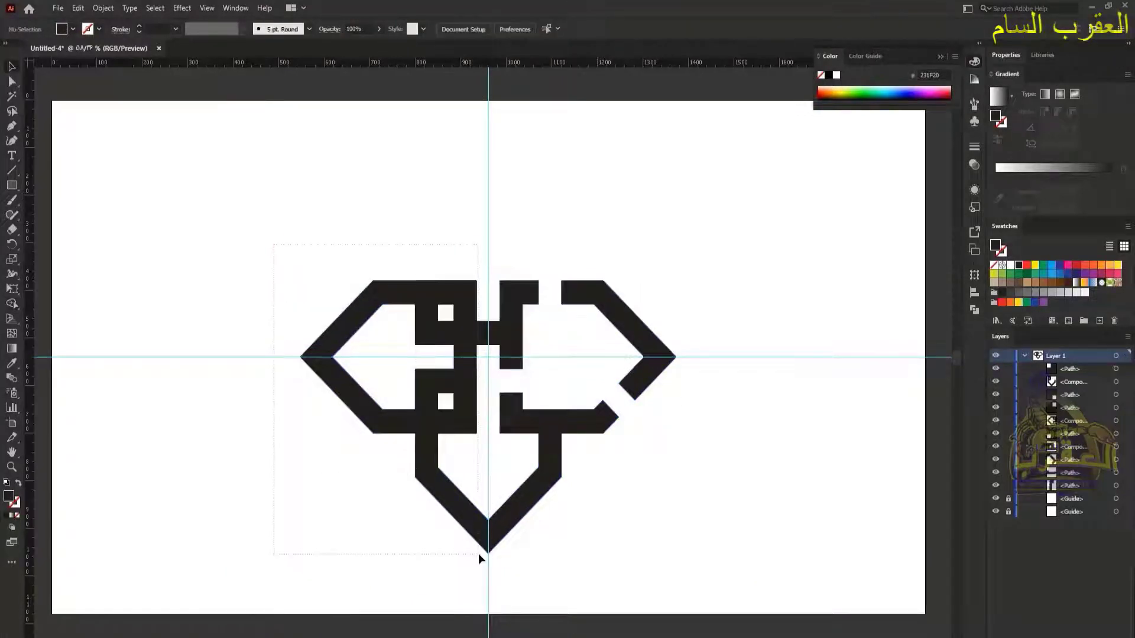
drag(479, 558, 488, 561)
key(Delete)
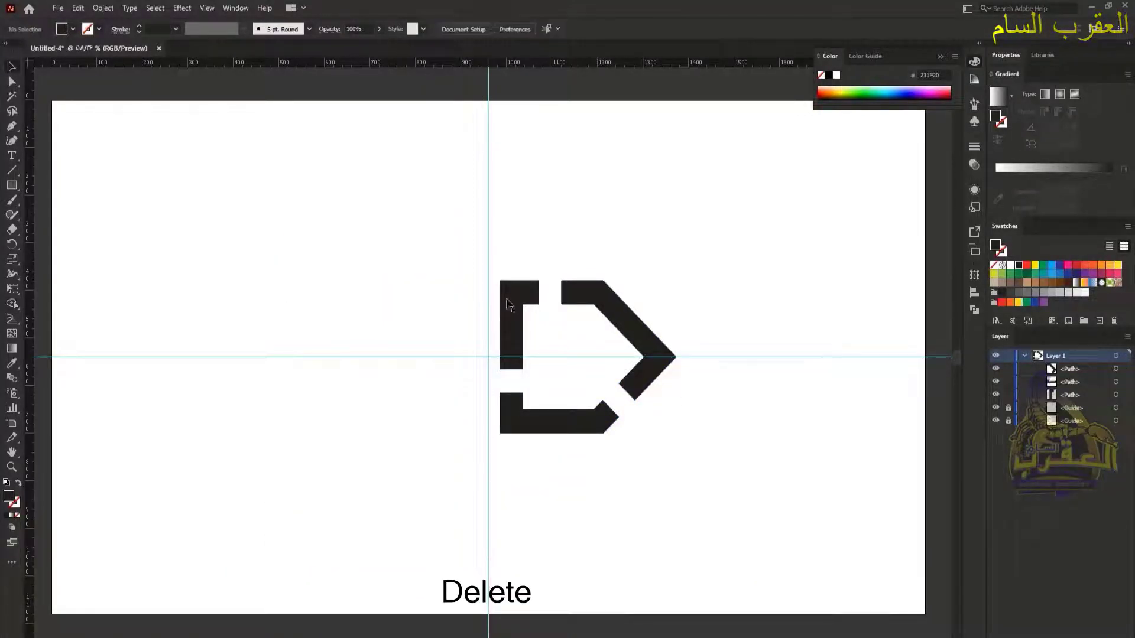
Step: Give the three remaining band segments a white stroke of 10 pt
drag(493, 250, 543, 336)
drag(695, 442, 695, 442)
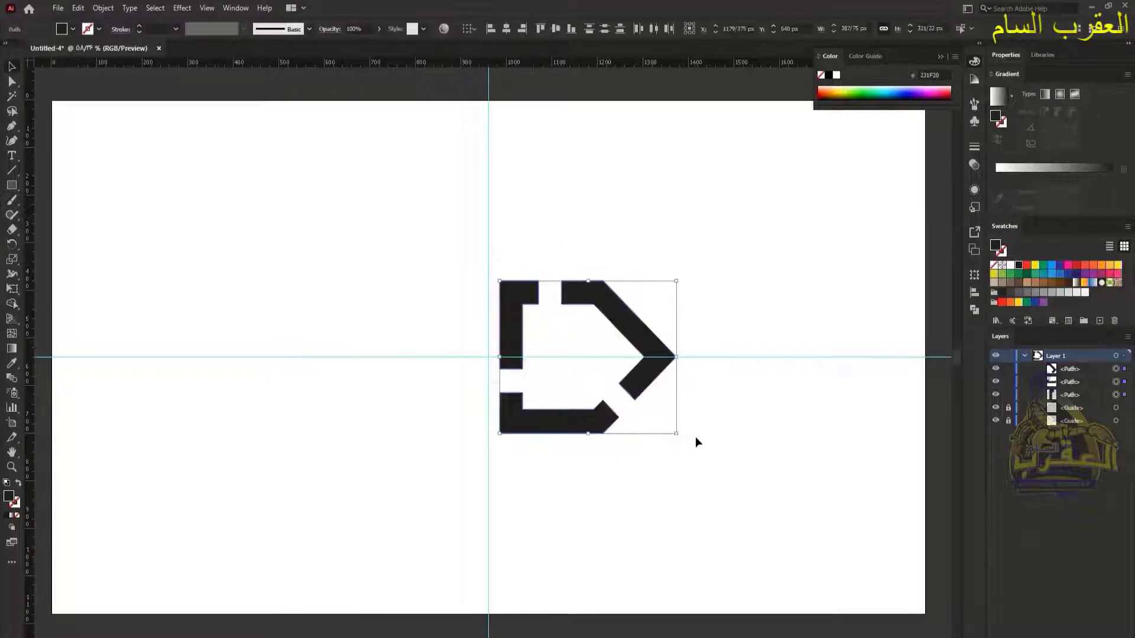
click(1010, 265)
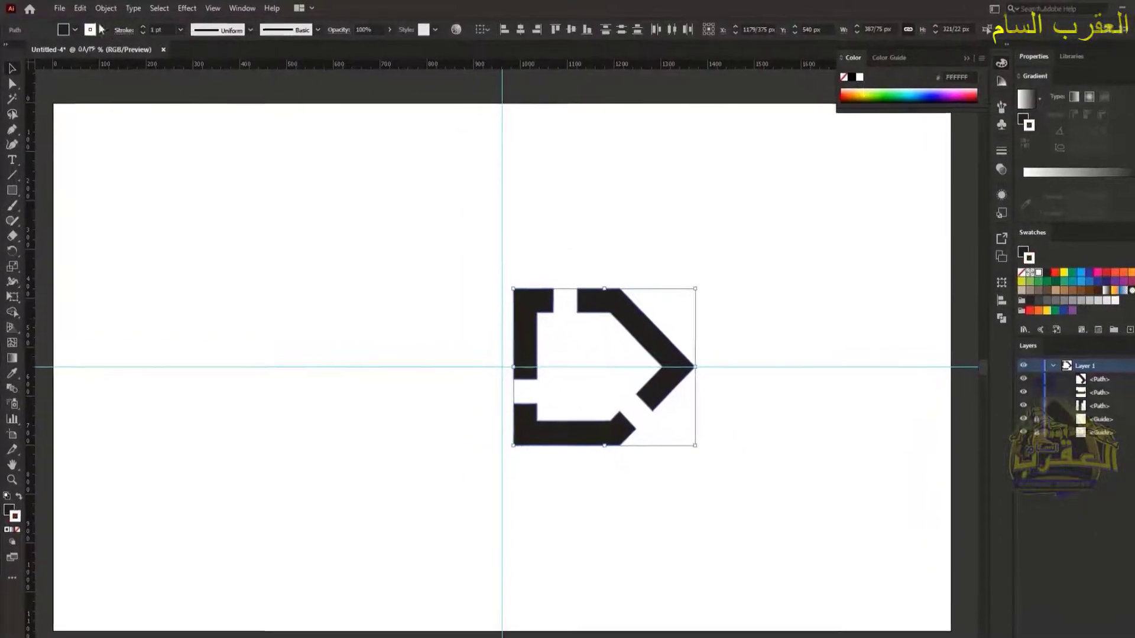
click(161, 30)
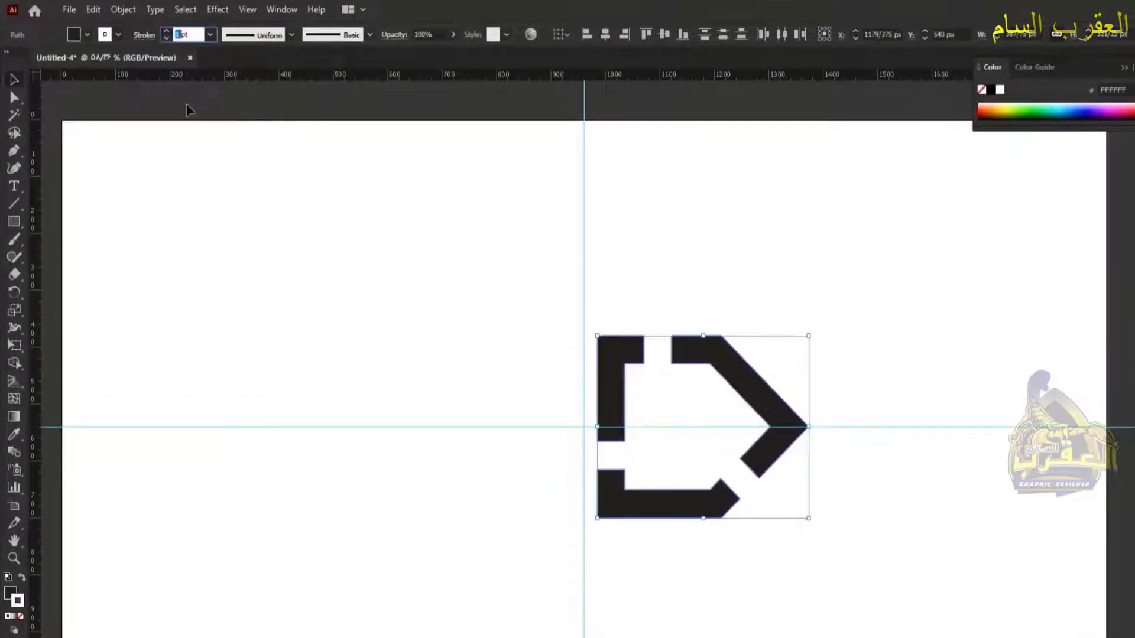
text(10)
key(Return)
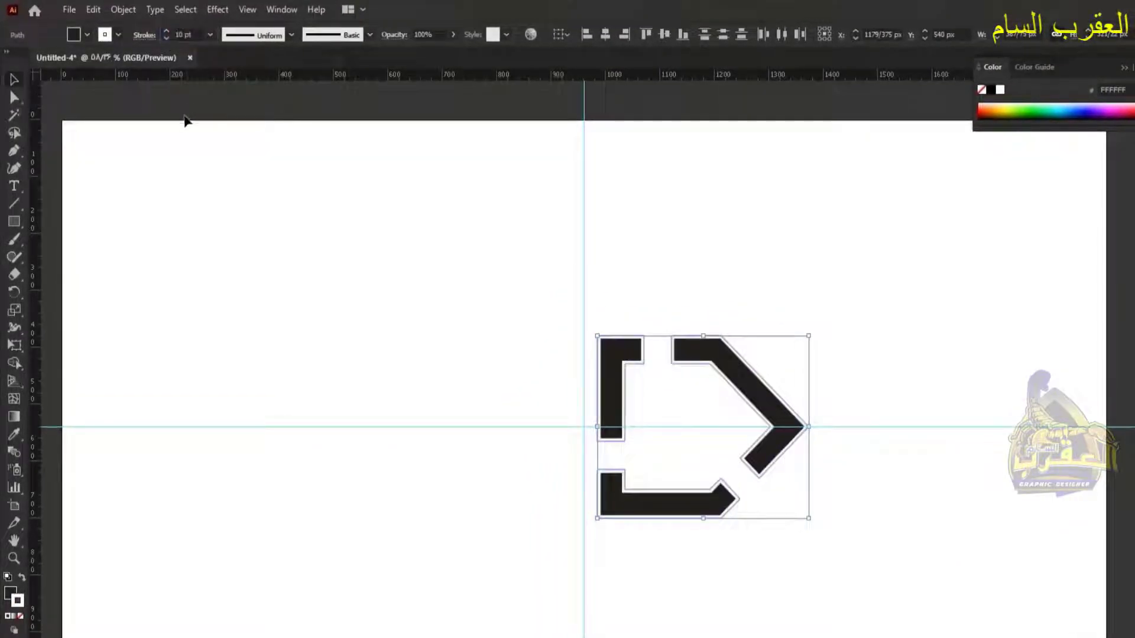
Step: Expand the fill and stroke of the three band segments into separate shapes
click(124, 10)
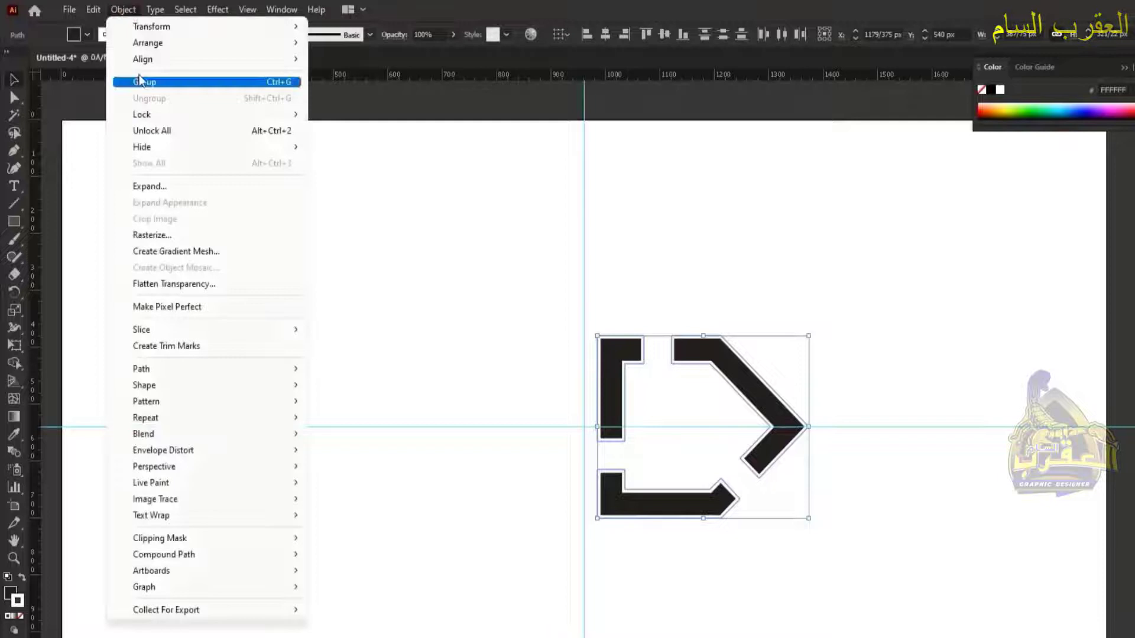
click(158, 184)
click(455, 403)
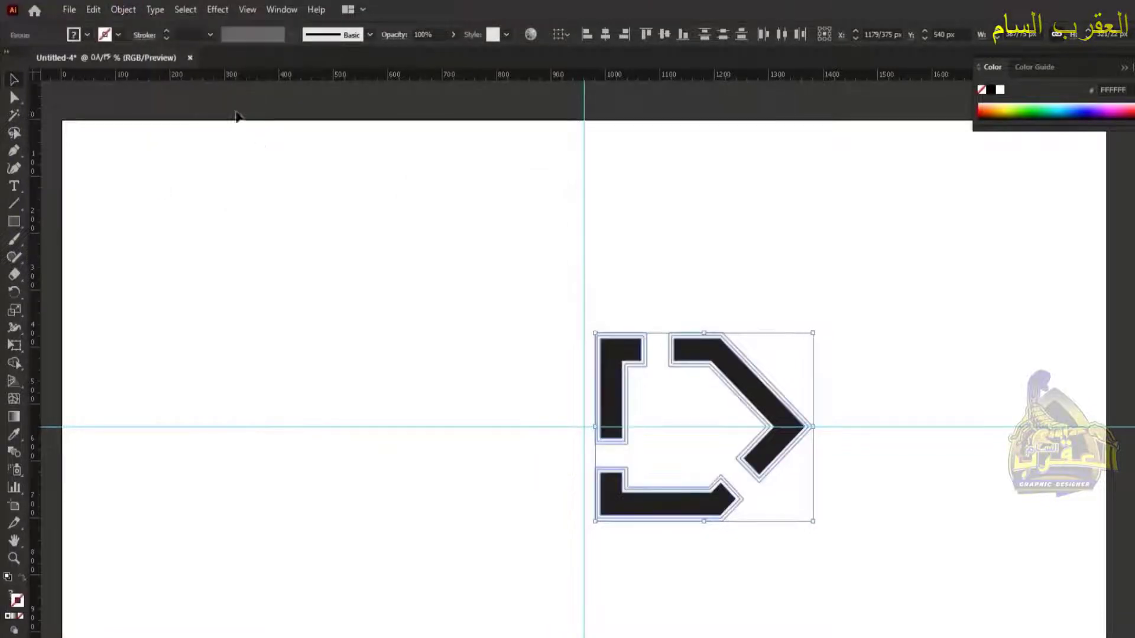
click(123, 10)
click(165, 185)
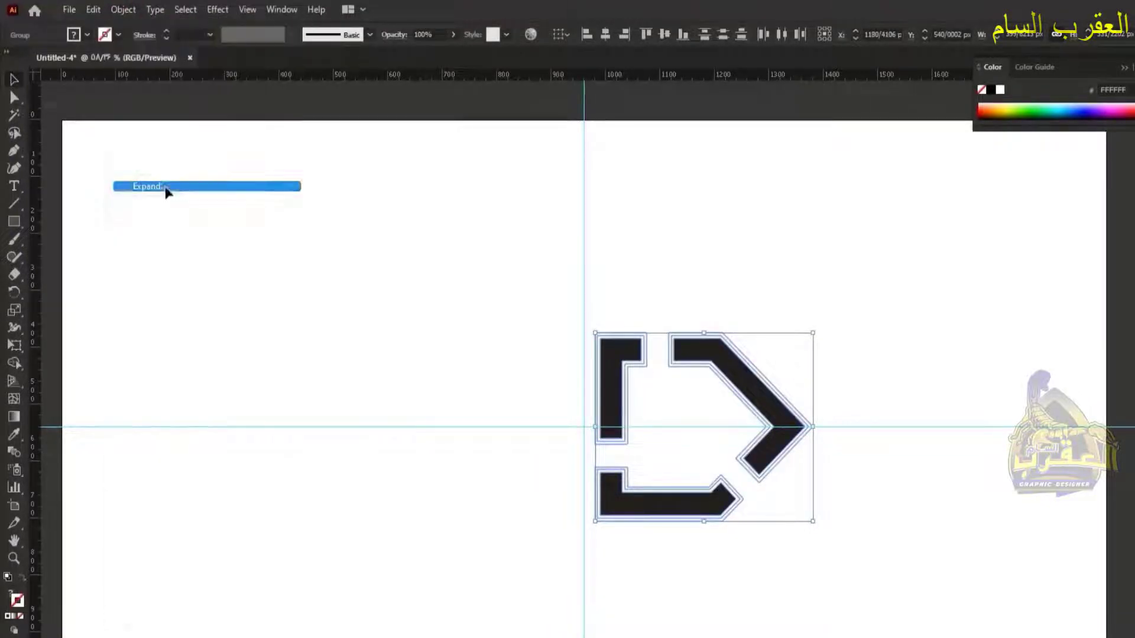
Step: Divide the expanded band shapes with the Pathfinder and ungroup the resulting pieces
click(277, 10)
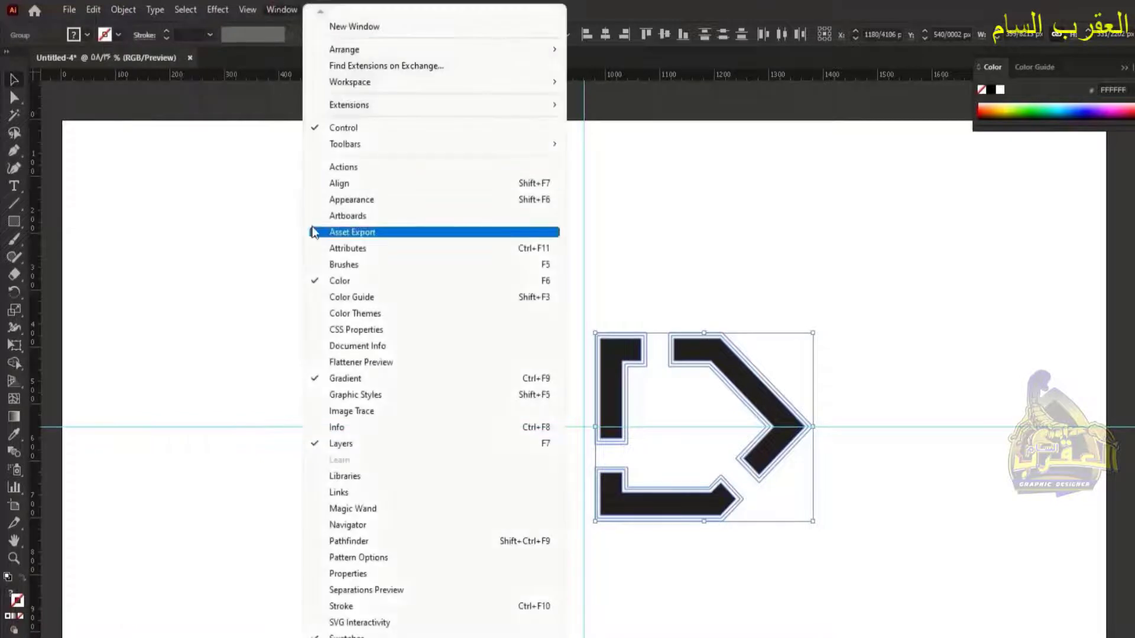
click(367, 541)
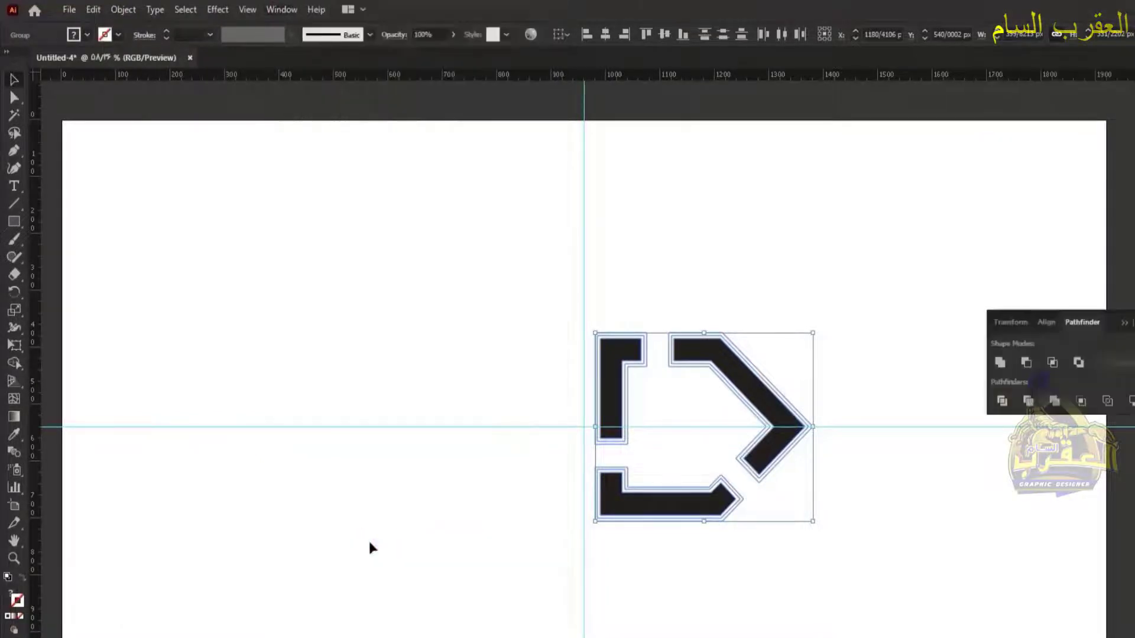
click(839, 336)
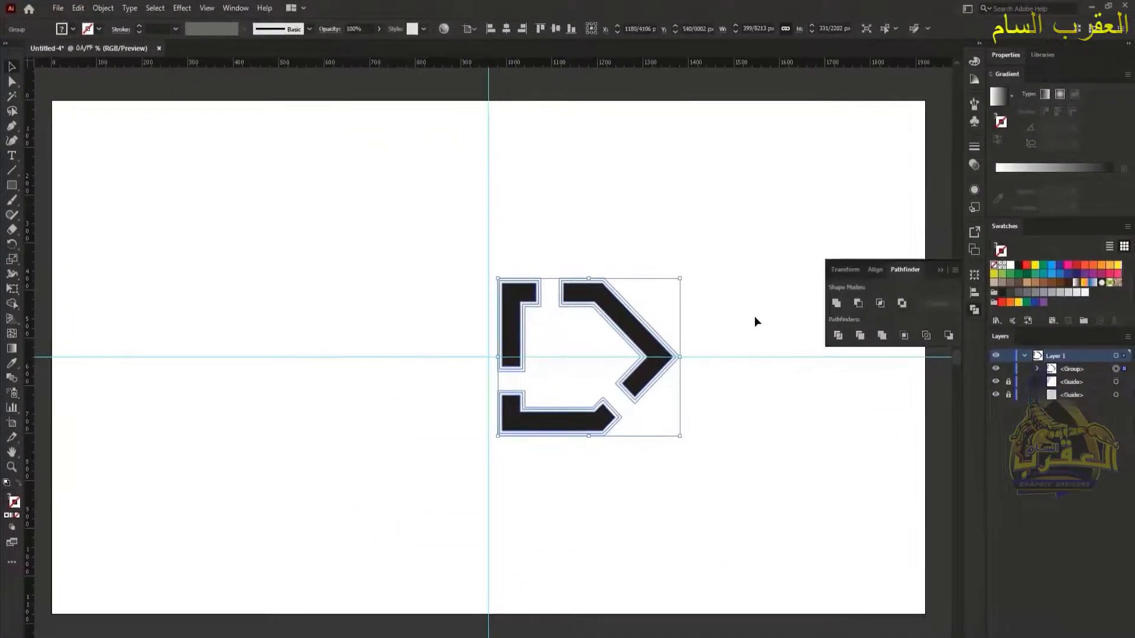
click(749, 318)
click(511, 322)
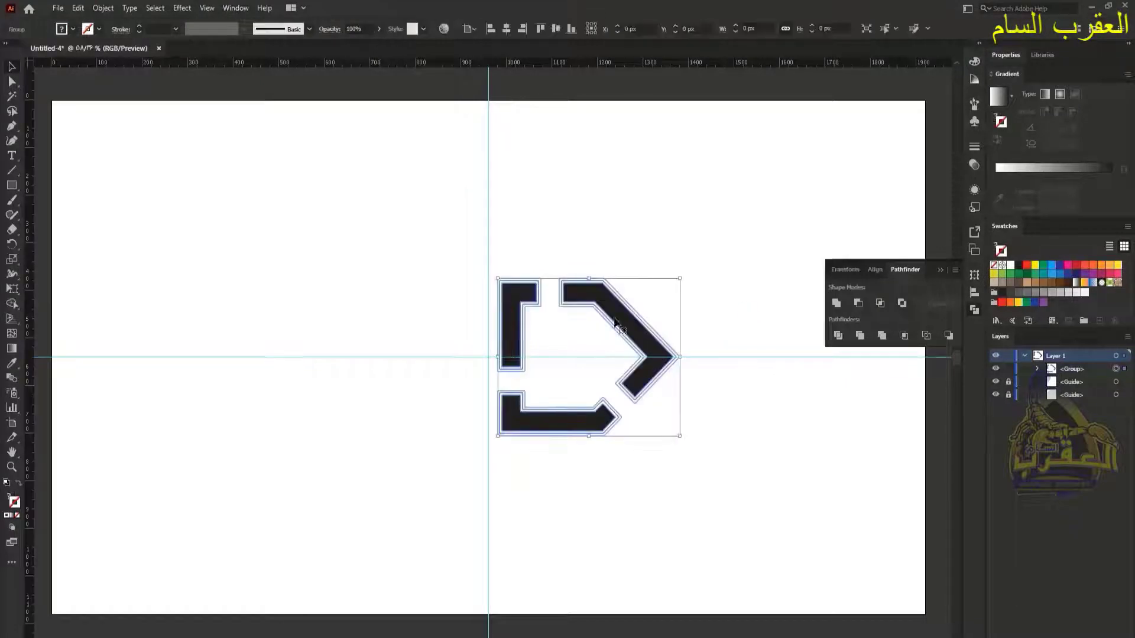
right_click(634, 320)
click(668, 427)
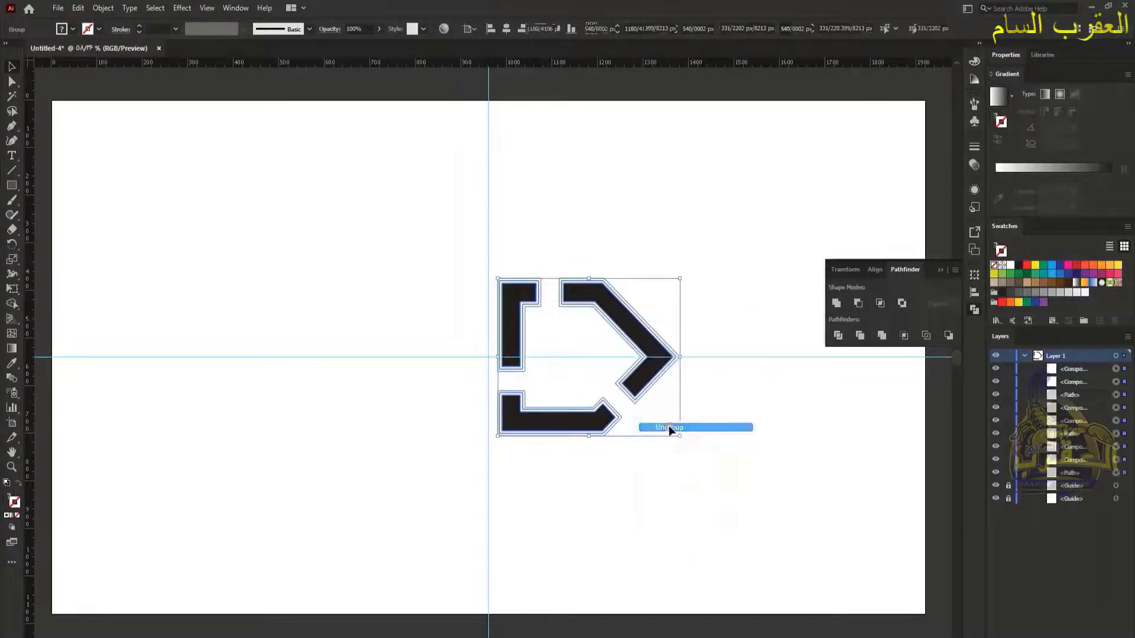
Step: Select the three black band segments without their white outlines and cut them to the clipboard
click(589, 356)
click(512, 324)
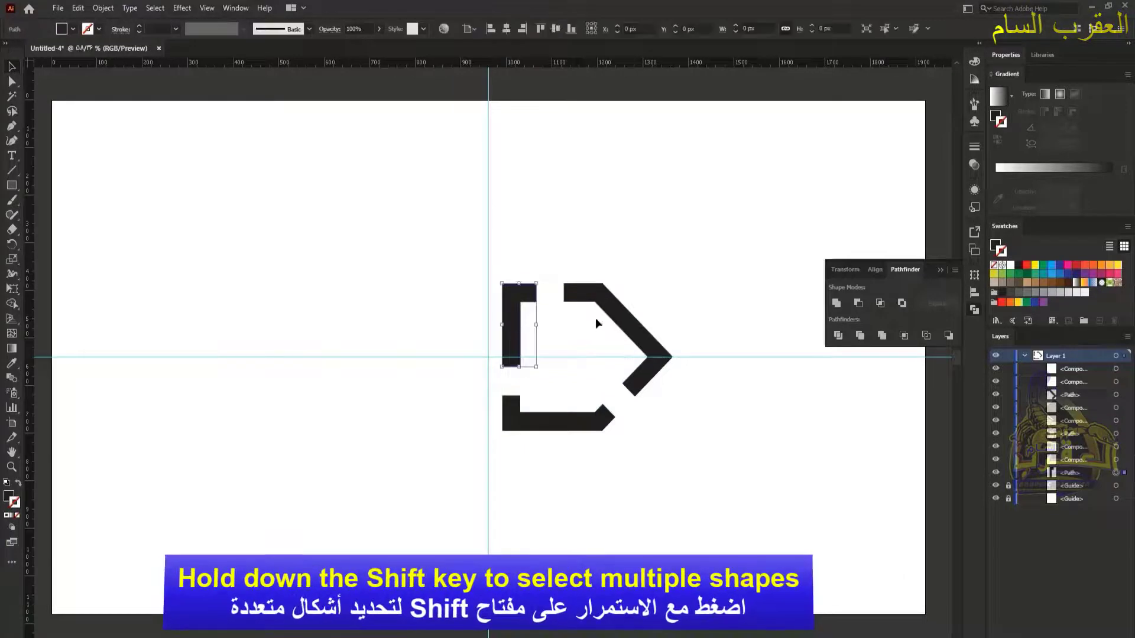
shift+click(642, 337)
shift+click(569, 426)
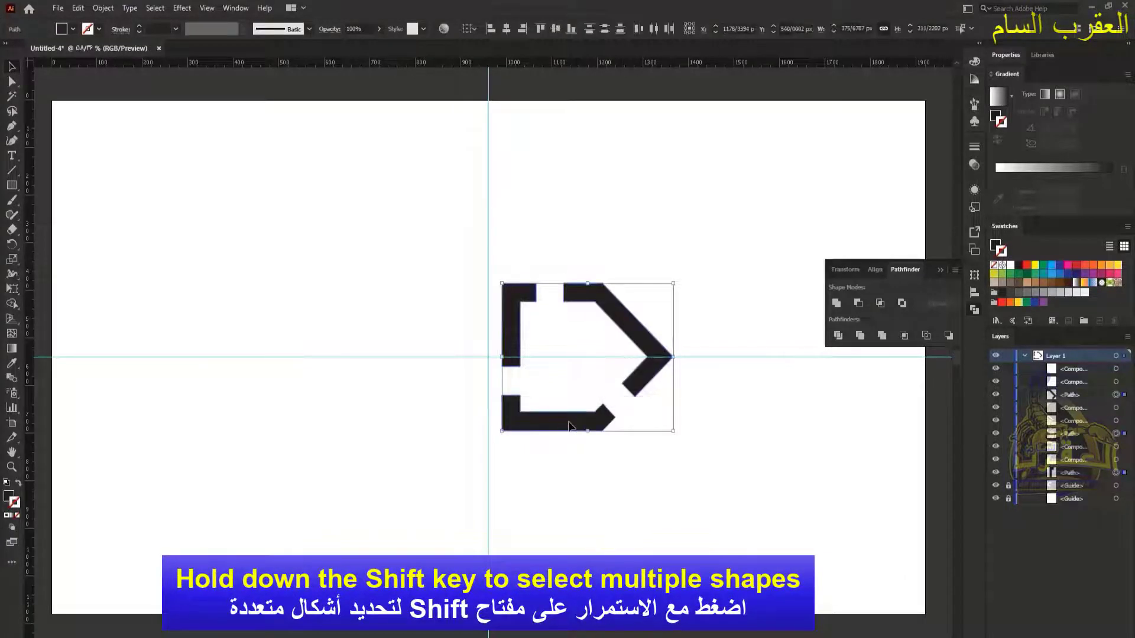
click(78, 8)
click(89, 49)
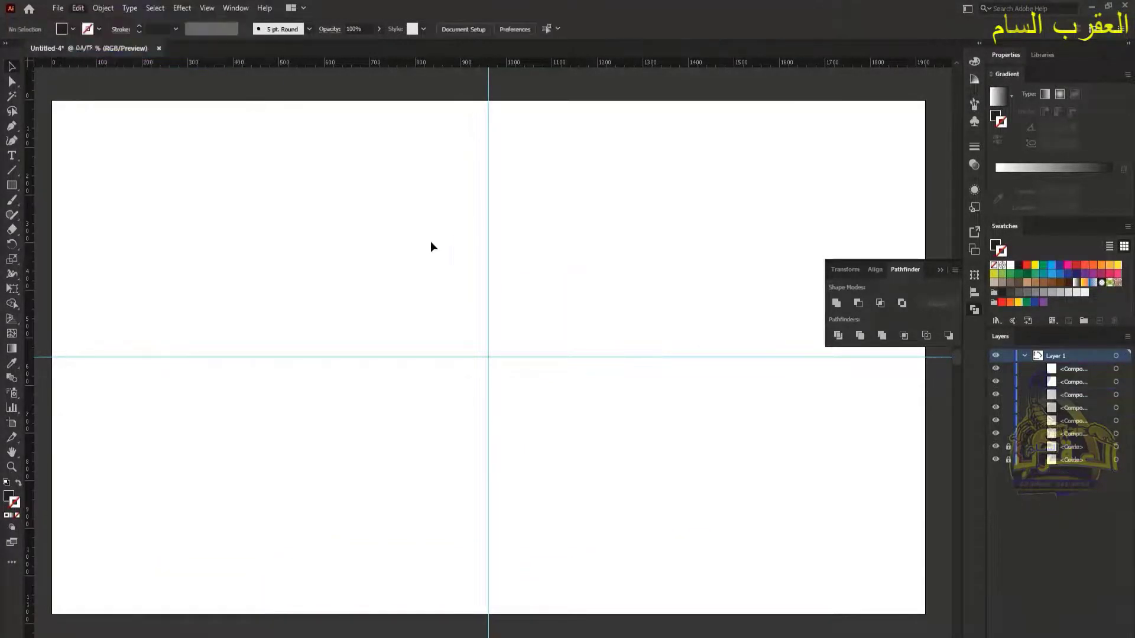
Step: Delete all leftover white outline pieces and paste the three black segments back at their original position
drag(768, 507, 753, 501)
key(Delete)
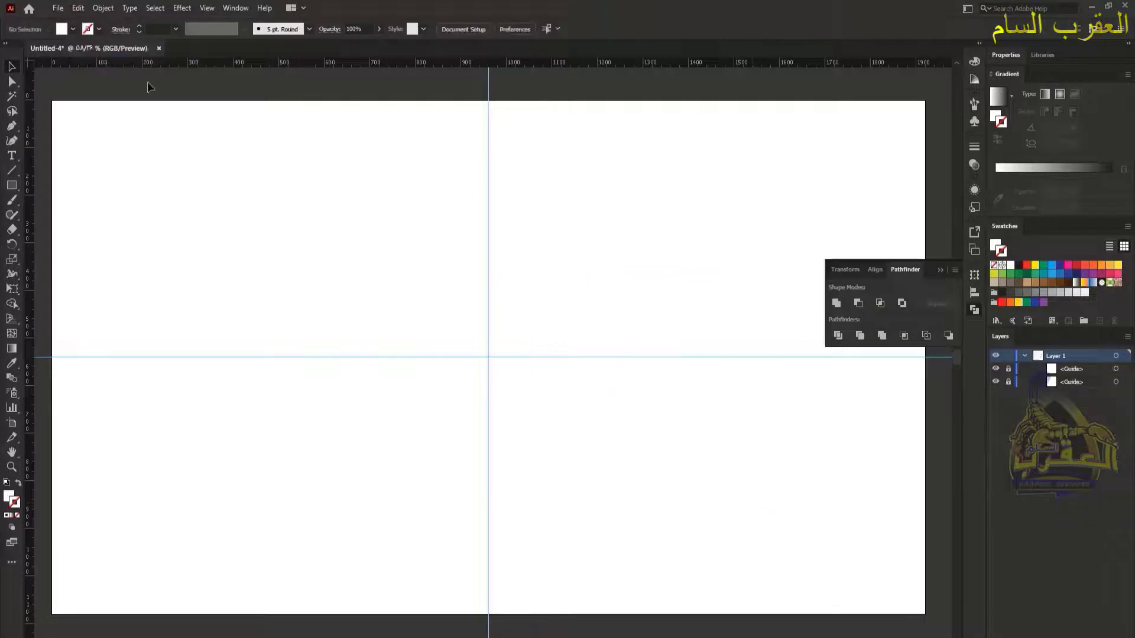
click(78, 9)
click(109, 99)
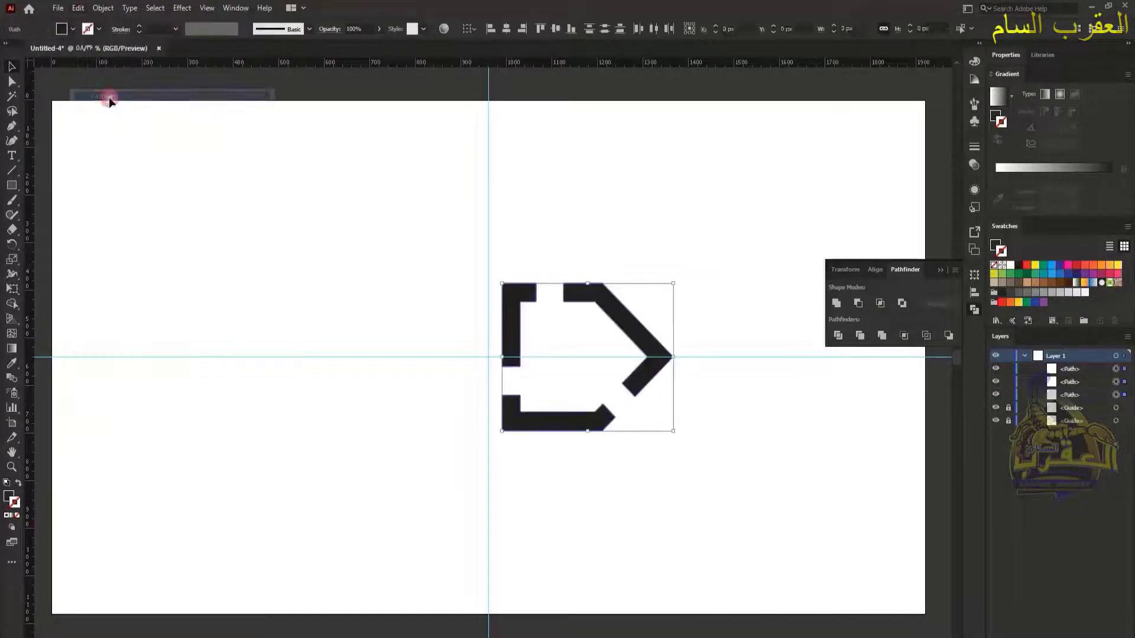
click(940, 270)
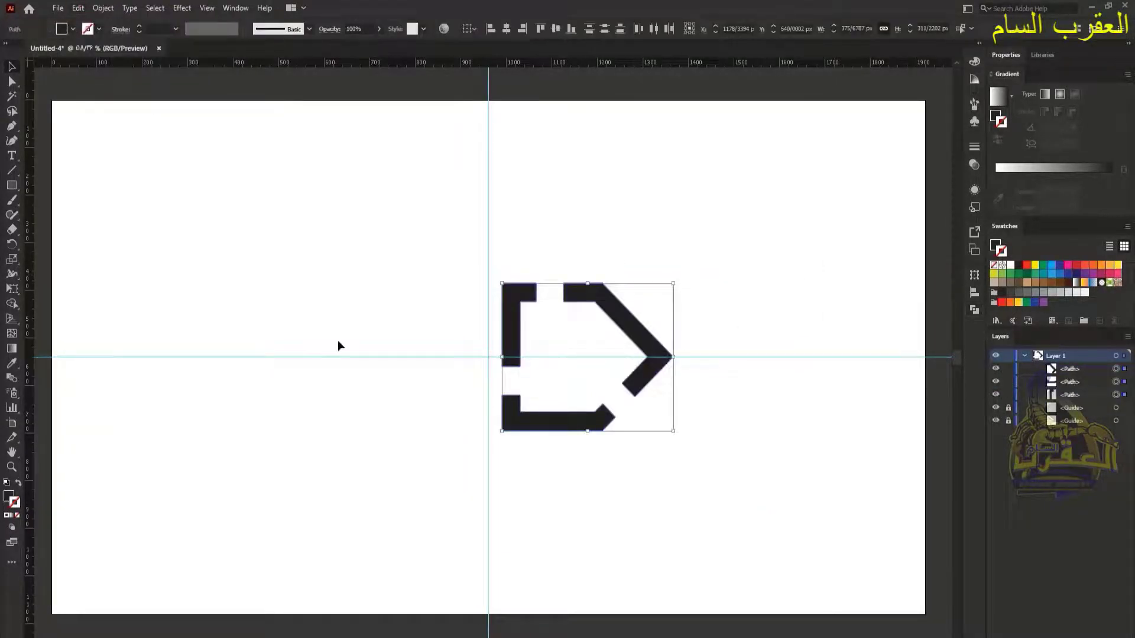
Step: Rotate a copy of the three band segments by 90° about the intersection of the guides
click(12, 244)
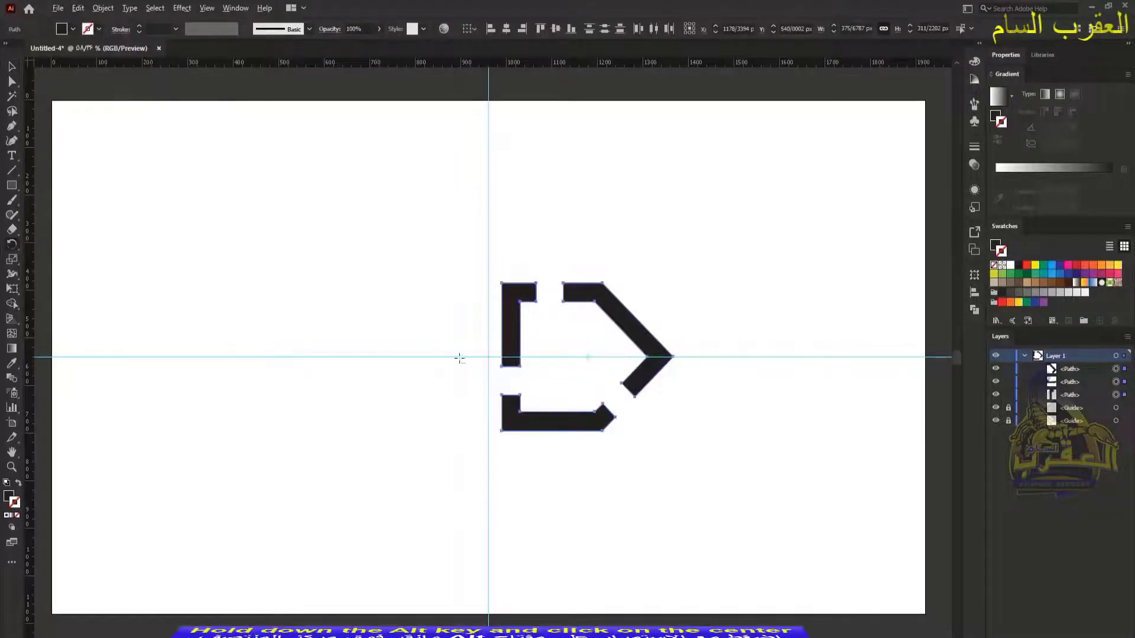
alt+click(482, 353)
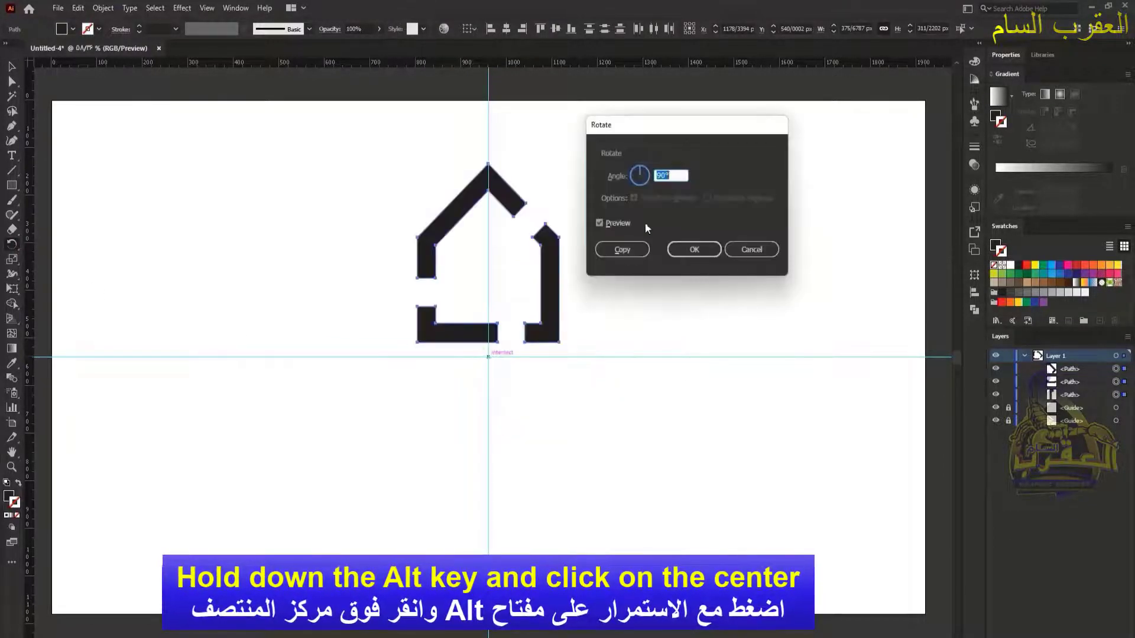
click(622, 249)
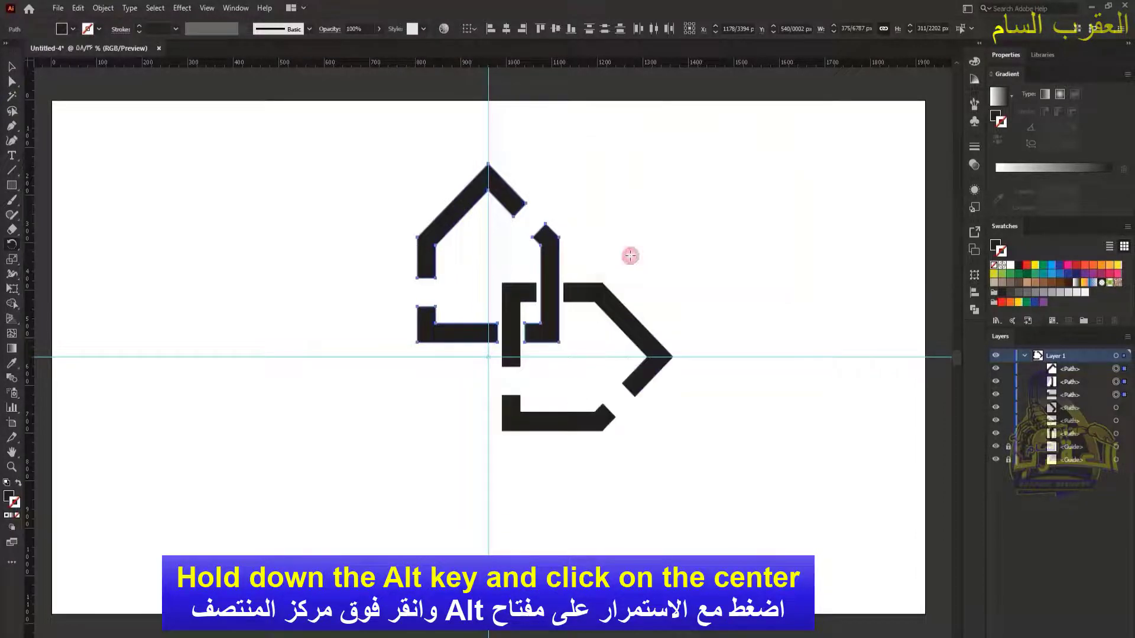
Step: Repeat the rotated copy twice with Transform Again to complete the four-pentagon interlaced motif
right_click(441, 334)
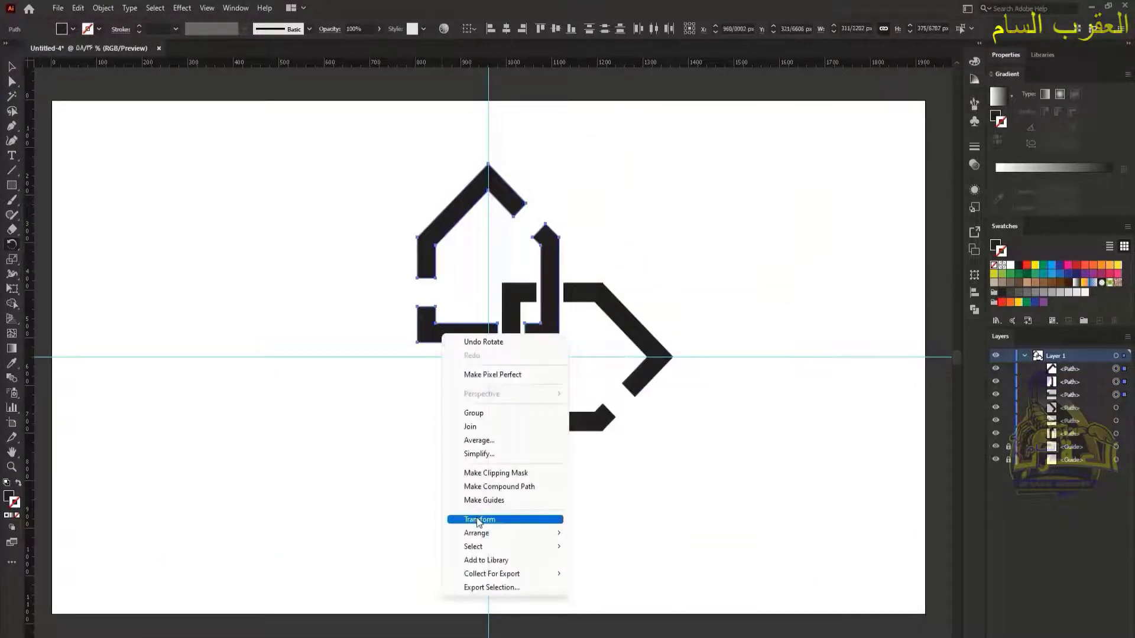
mouse_move(479, 521)
click(604, 521)
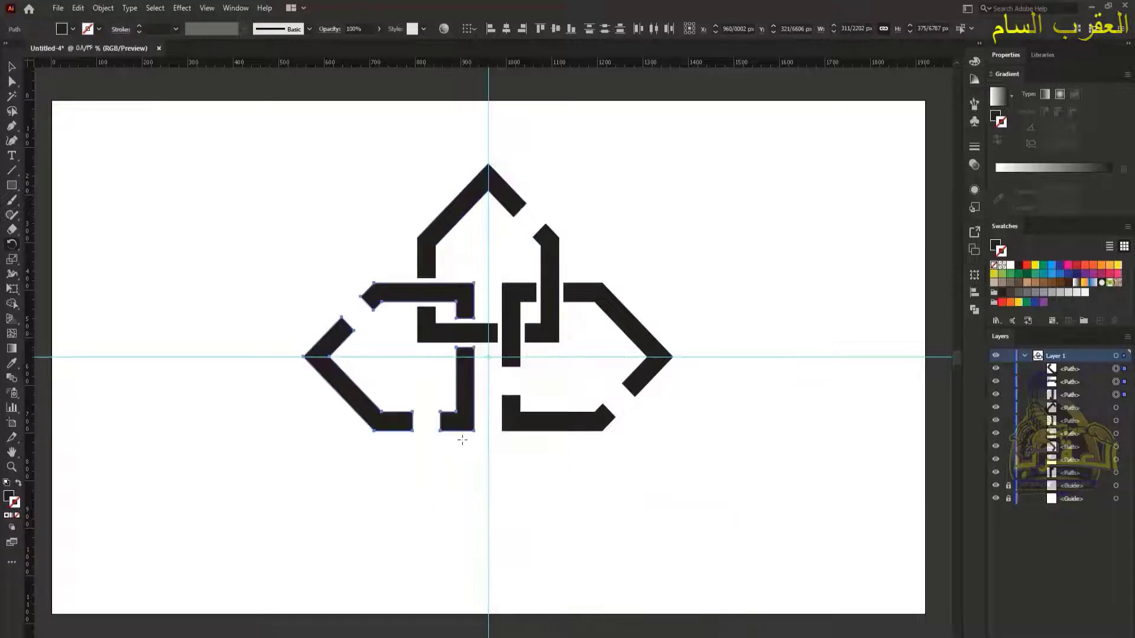
right_click(452, 424)
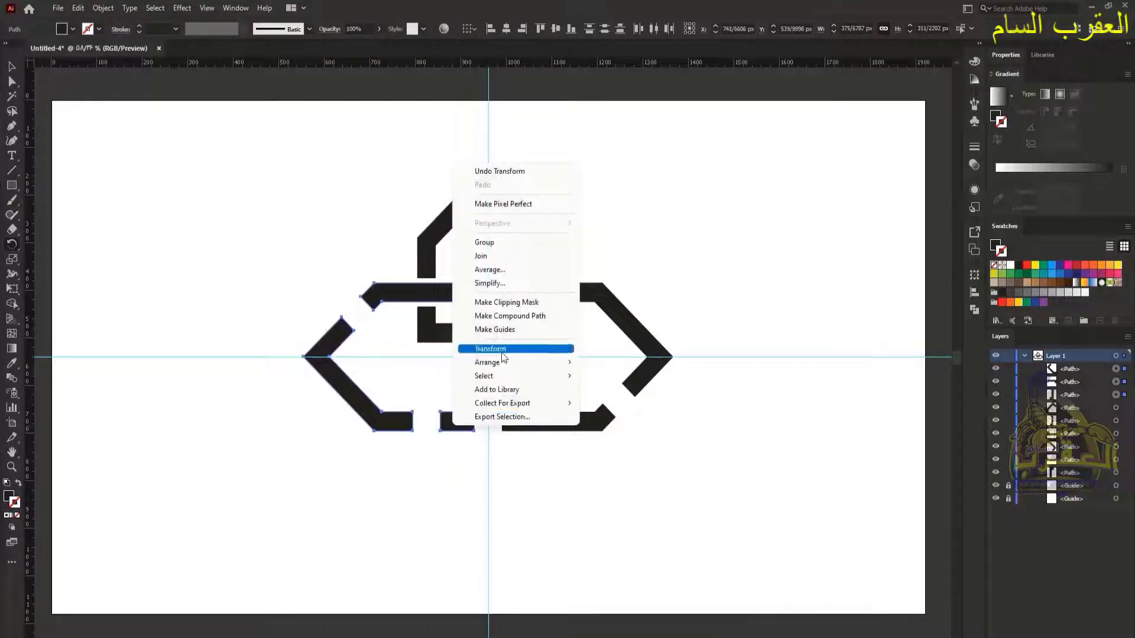
mouse_move(503, 353)
click(611, 350)
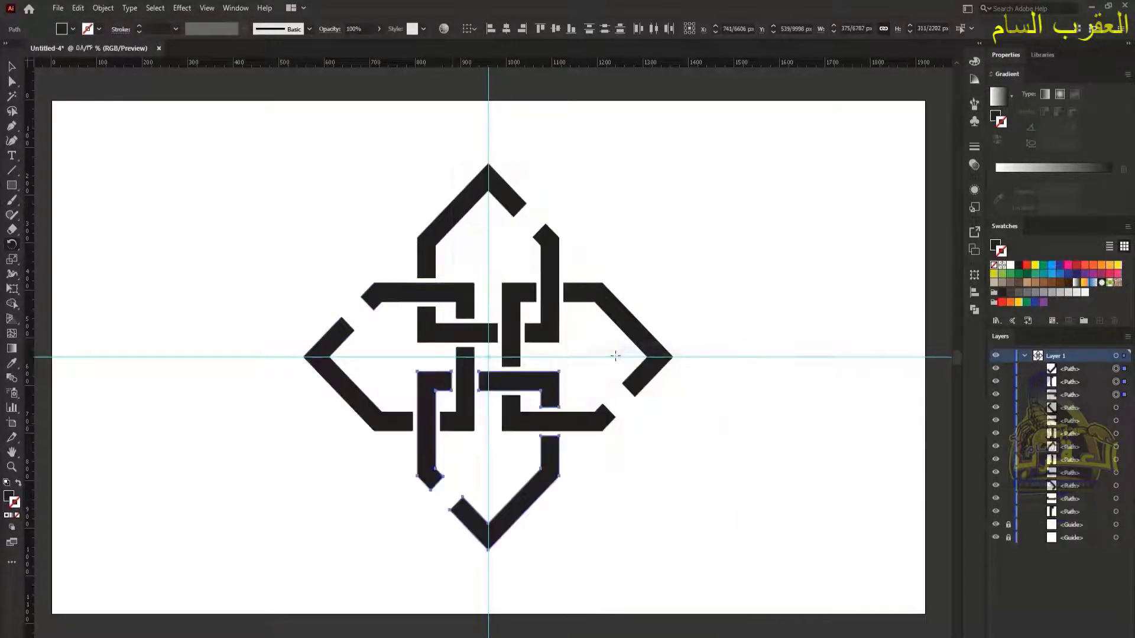
Step: Select all the band segments of the four-pentagon motif and group them
click(10, 65)
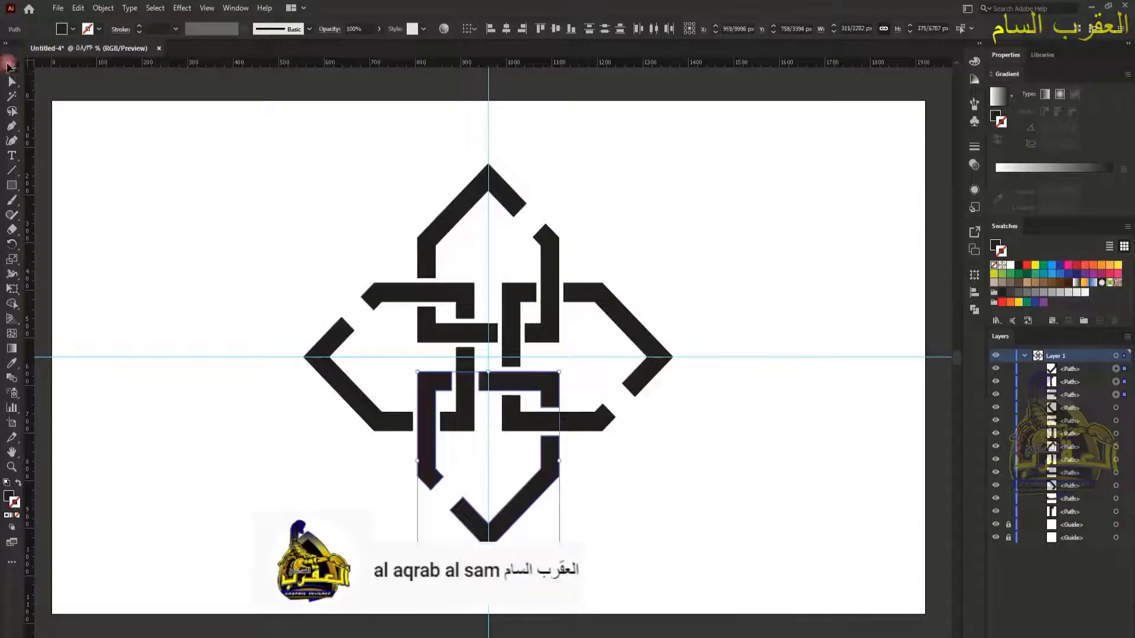
click(206, 178)
drag(318, 191, 637, 538)
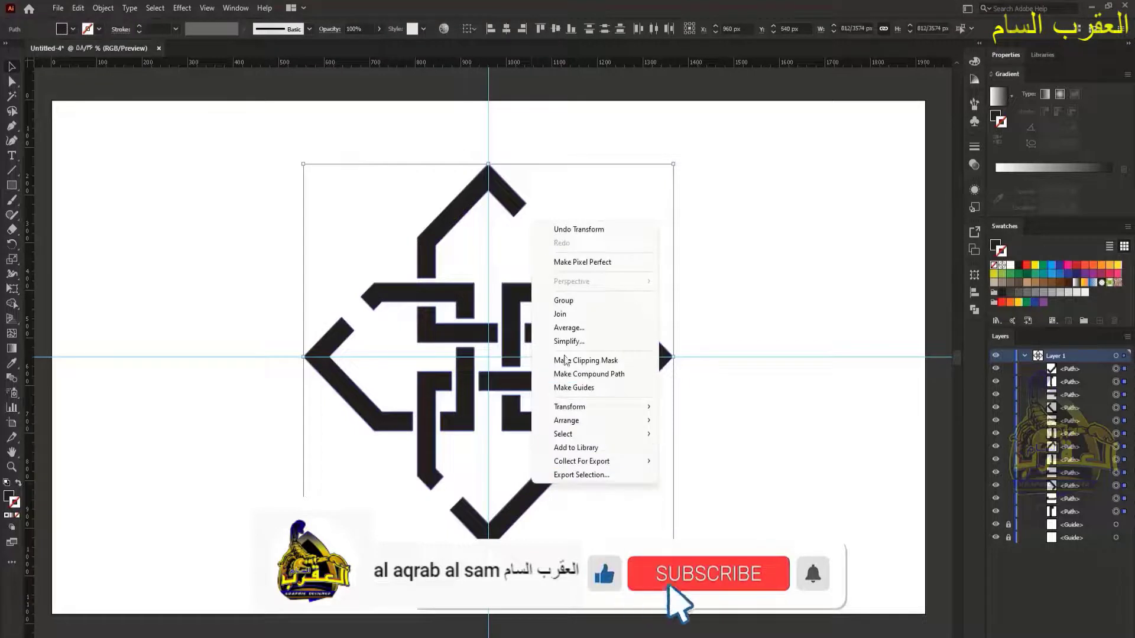
click(574, 300)
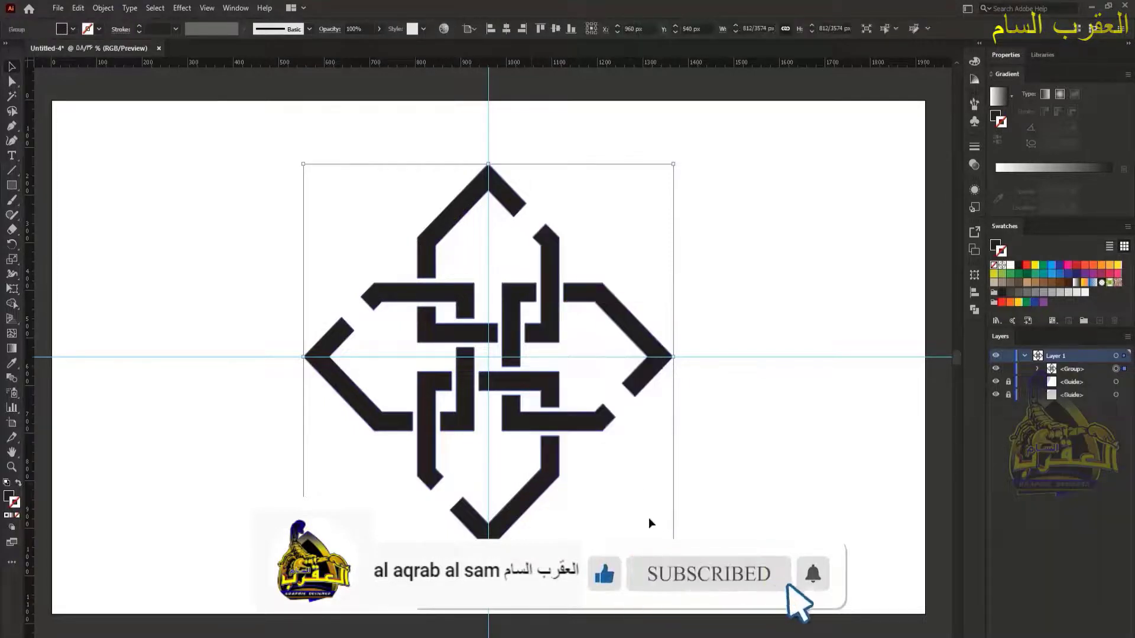
Step: Scale the grouped motif down to about 359 px wide and align it with the artboard's left and top edges
drag(673, 549, 565, 445)
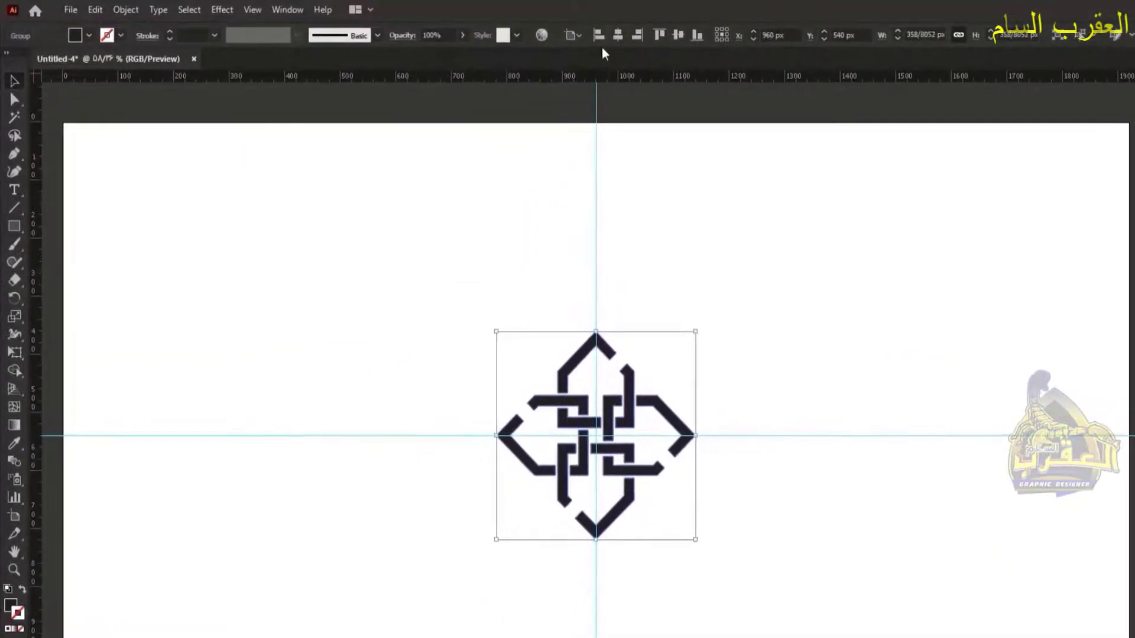
click(552, 32)
click(607, 32)
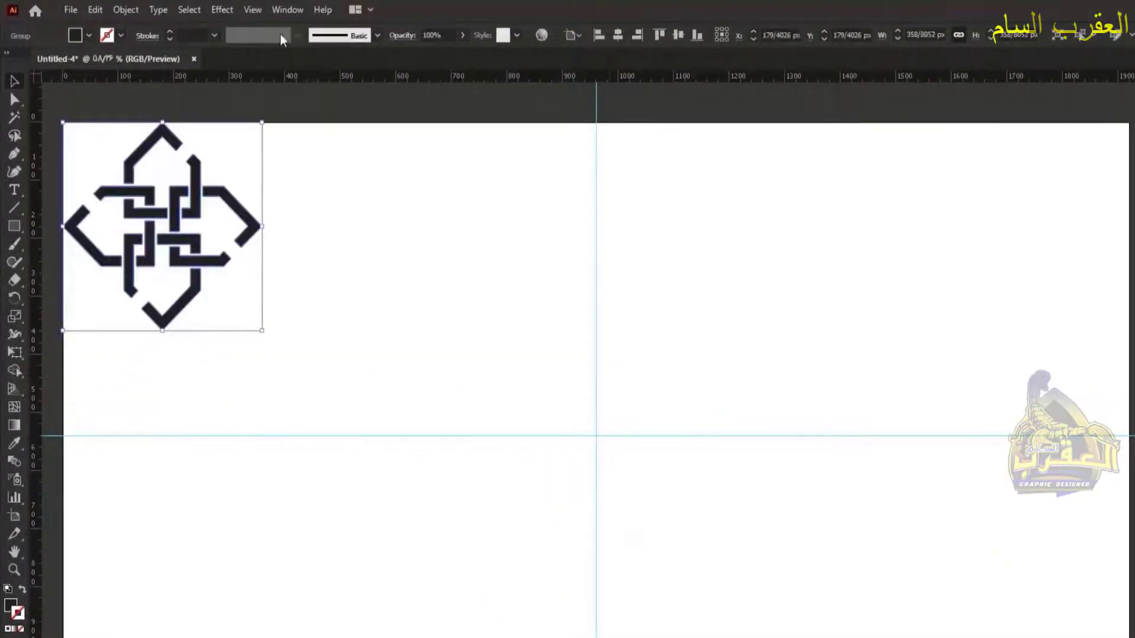
Step: Turn the small motif into a grid repeat
click(126, 10)
mouse_move(171, 427)
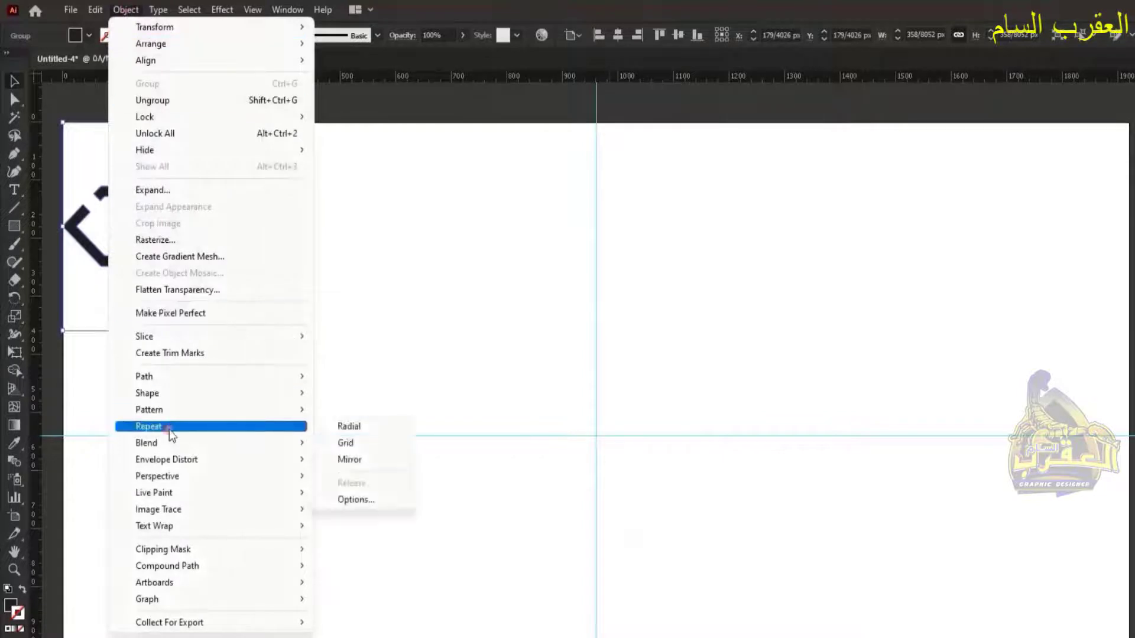
click(346, 443)
Step: Set the grid repeat's horizontal spacing to -105 px so neighbouring motifs interlock sideways
click(122, 10)
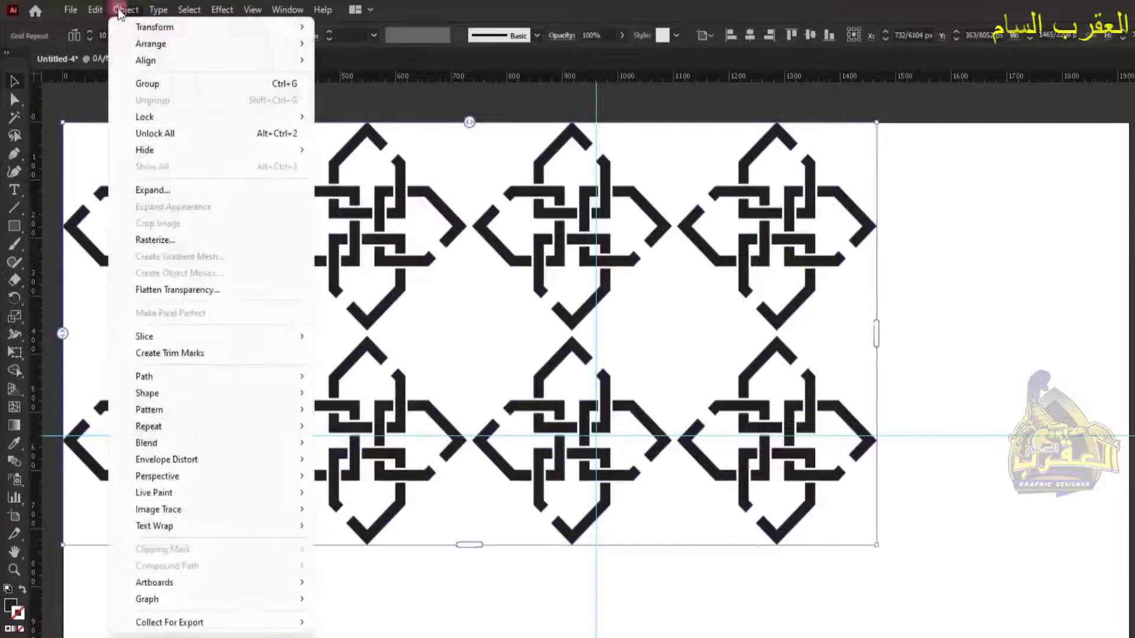
mouse_move(230, 426)
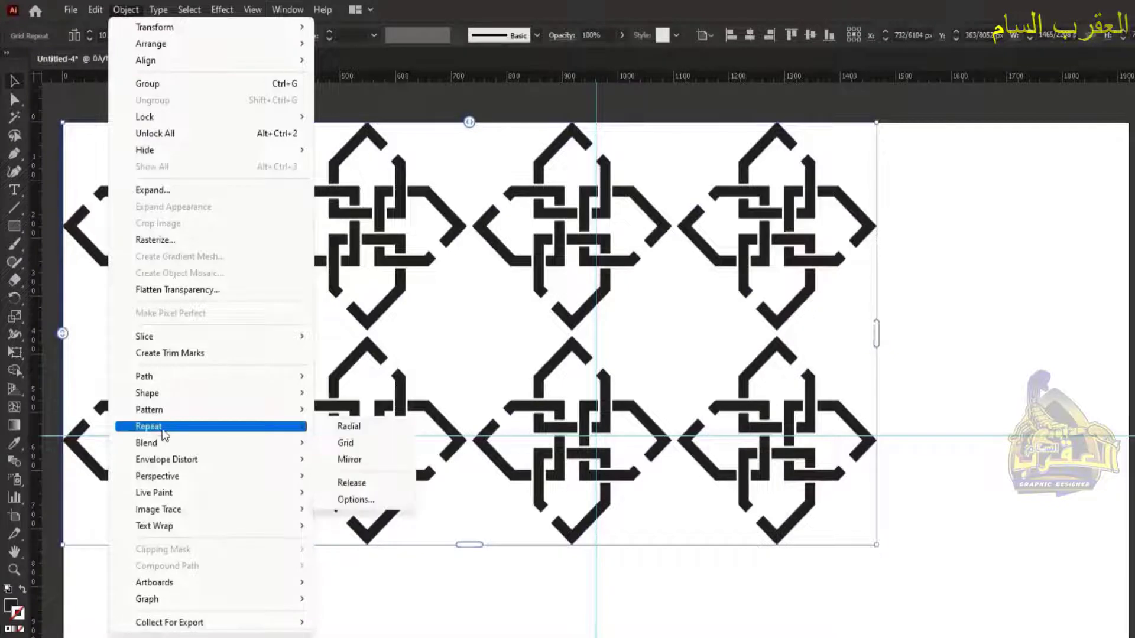
click(363, 500)
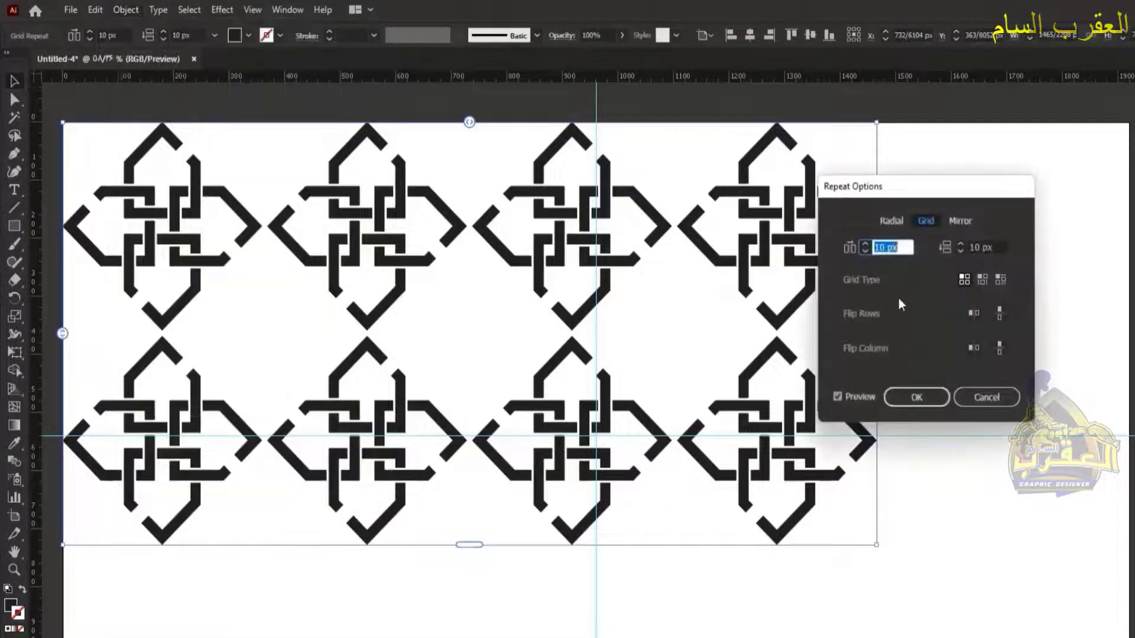
drag(914, 186, 1023, 195)
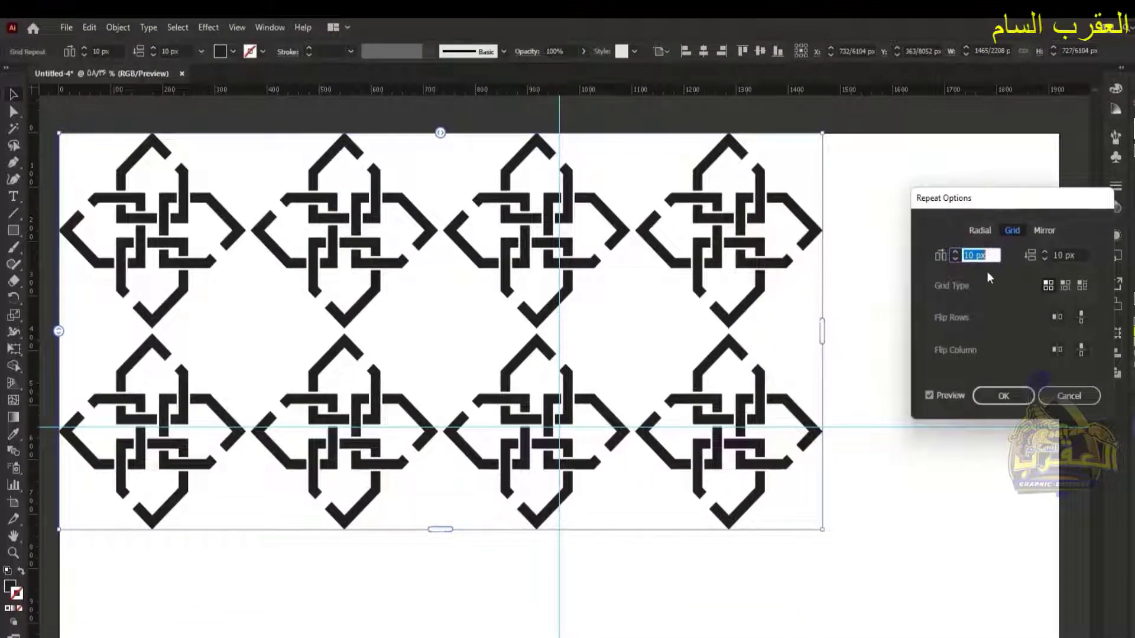
key(Down)
key(Down)
key(Down)
key(Down)
key(Down)
key(Down)
key(Down)
key(Down)
key(Down)
key(Down)
key(Down)
key(Down)
key(Down)
key(Down)
key(Down)
key(Down)
key(Down)
key(Down)
key(Down)
key(Down)
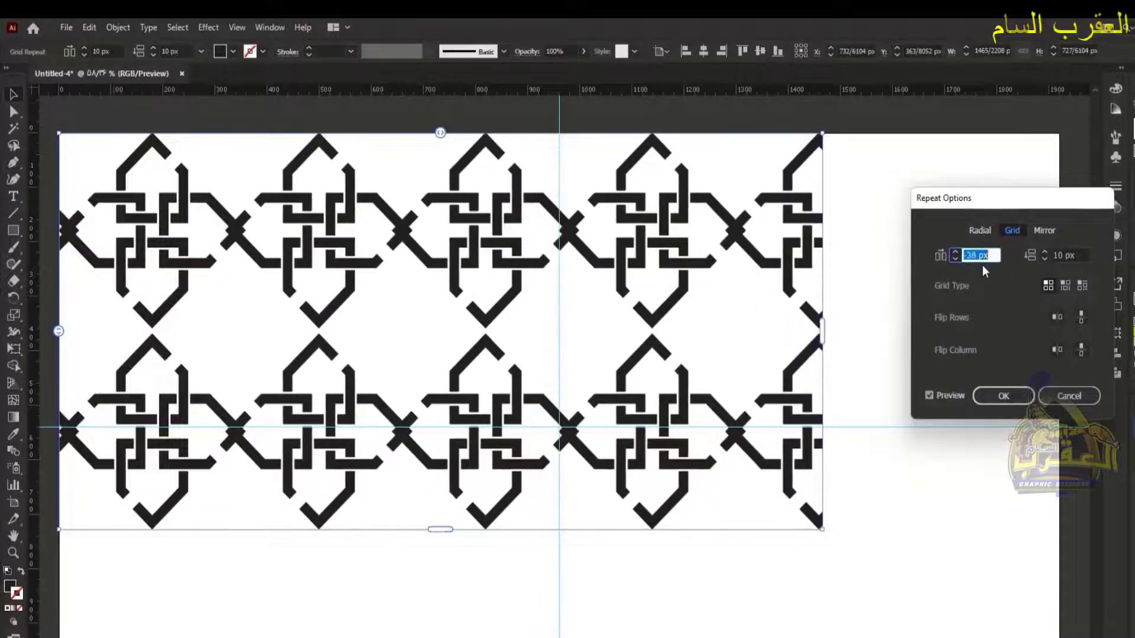
key(Down)
key(Down)
key(Down)
key(Down)
key(Down)
key(Down)
key(Down)
key(Down)
key(Down)
key(Down)
key(Down)
key(Down)
key(Down)
key(Down)
key(Down)
key(Down)
key(Down)
key(Down)
key(Down)
key(Down)
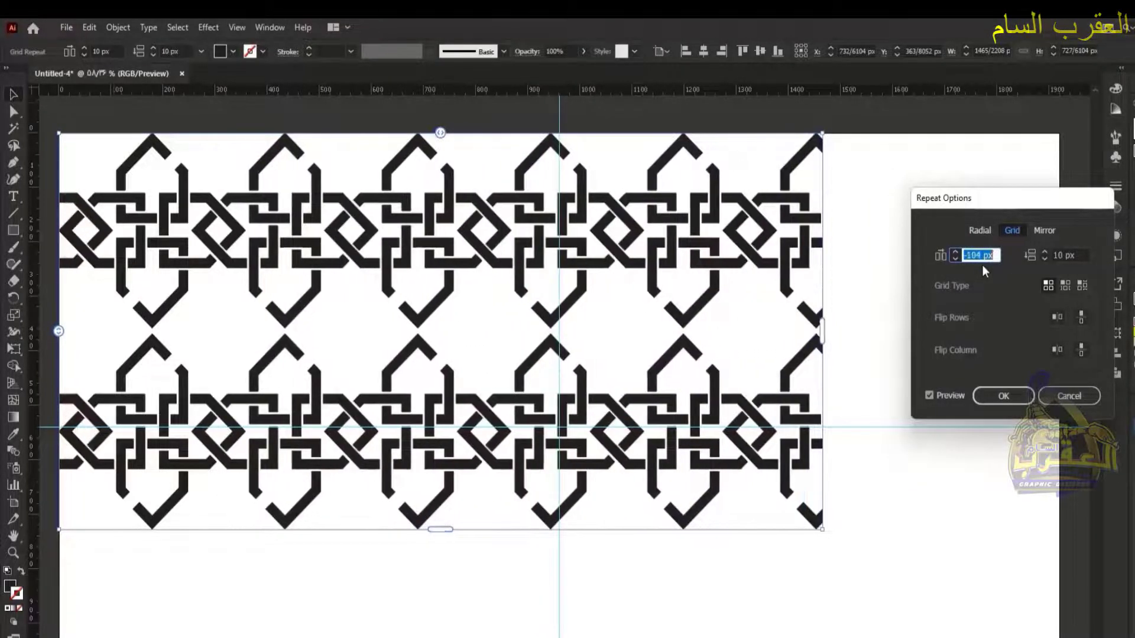
key(Down)
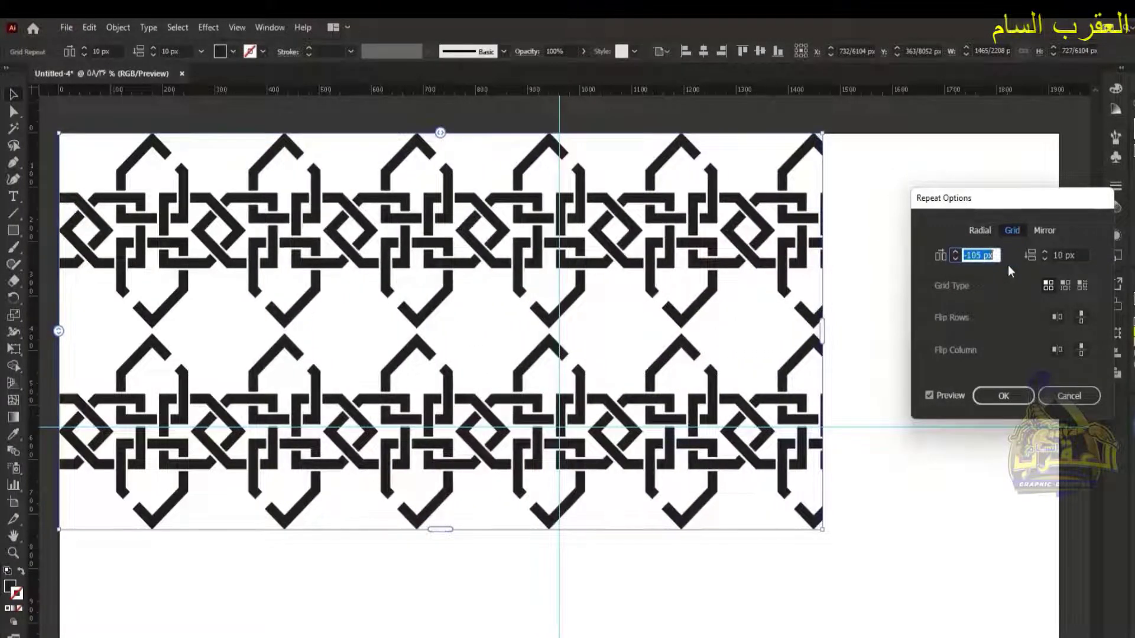
Step: Set the grid repeat's vertical spacing to -105 px and apply the repeat options
double_click(1056, 254)
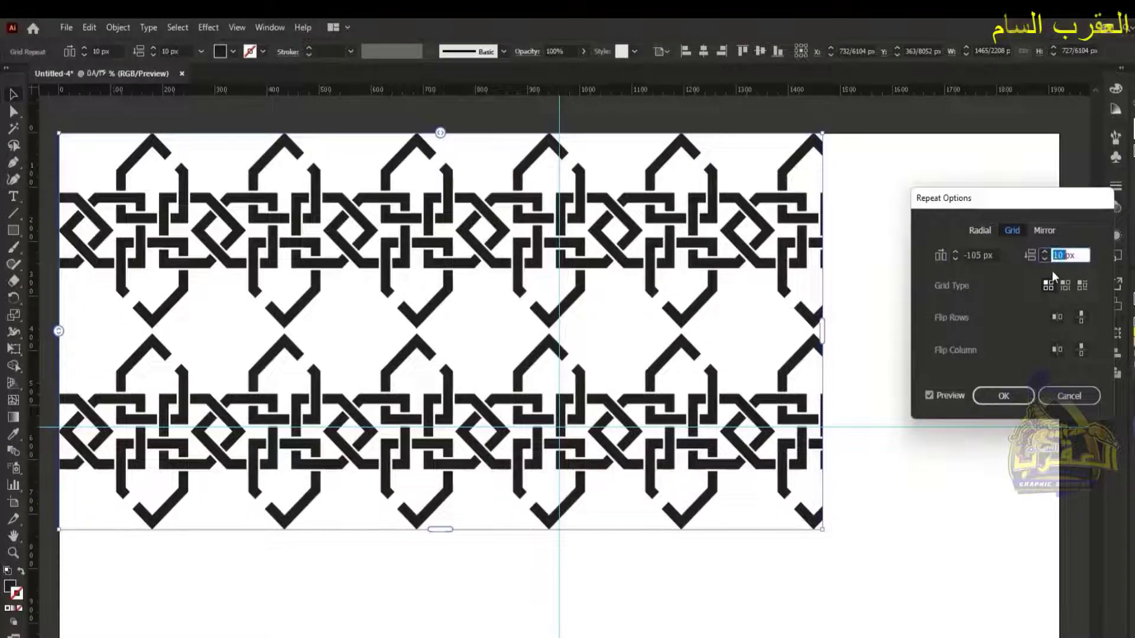
text(-105)
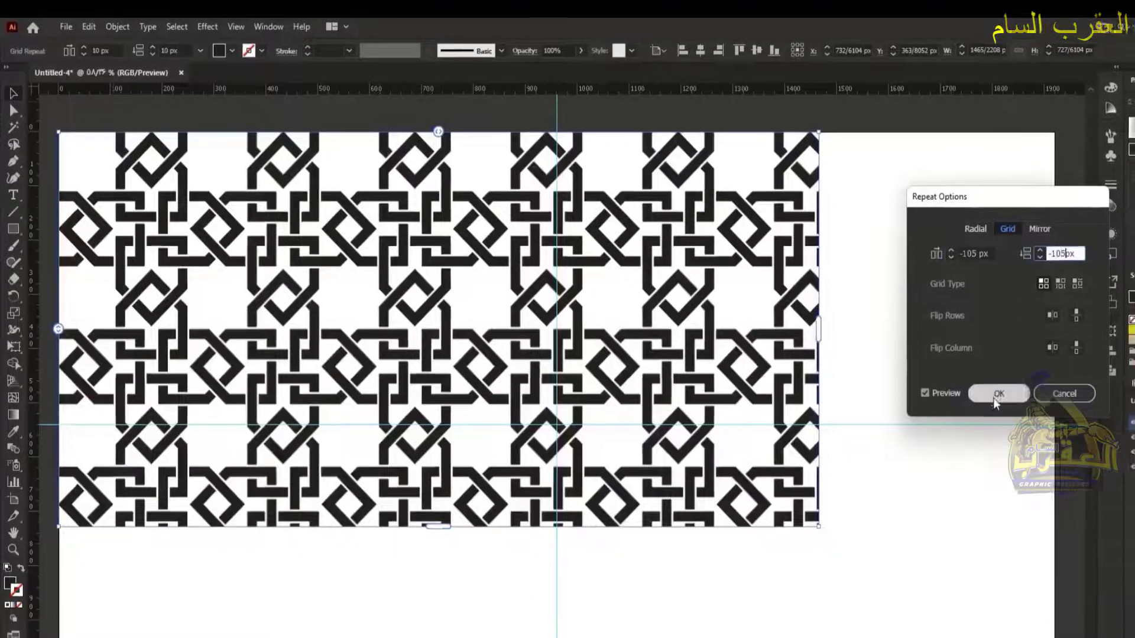
click(1002, 395)
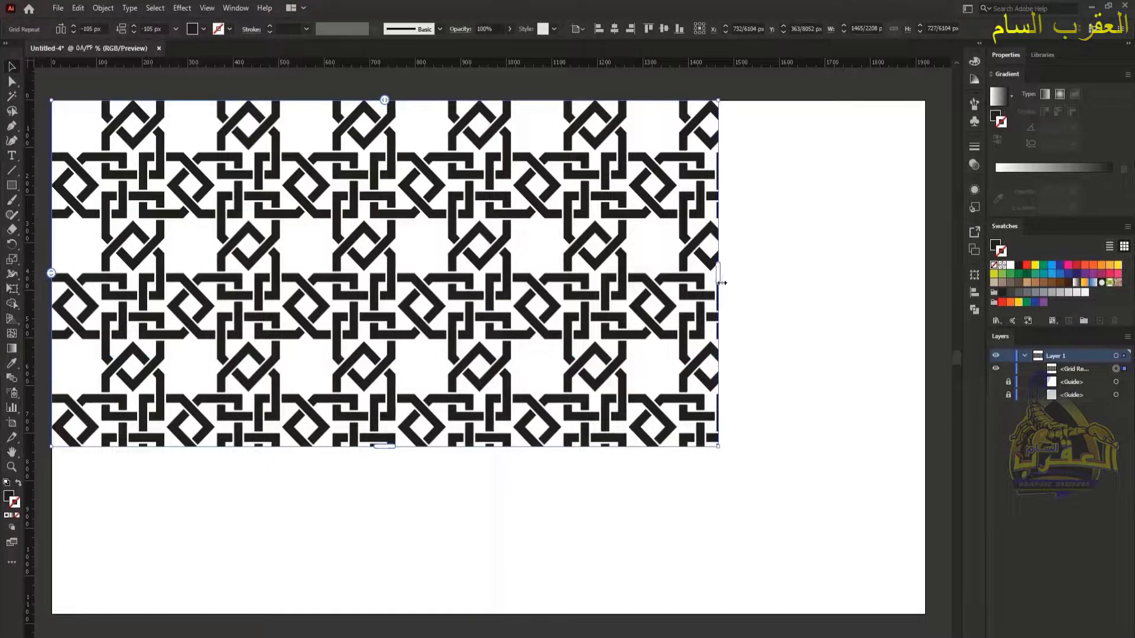
Step: Extend the grid repeat to the artboard's right and bottom edges, about 1920 by 1079 px, so the pattern covers the whole artboard
drag(719, 278, 924, 292)
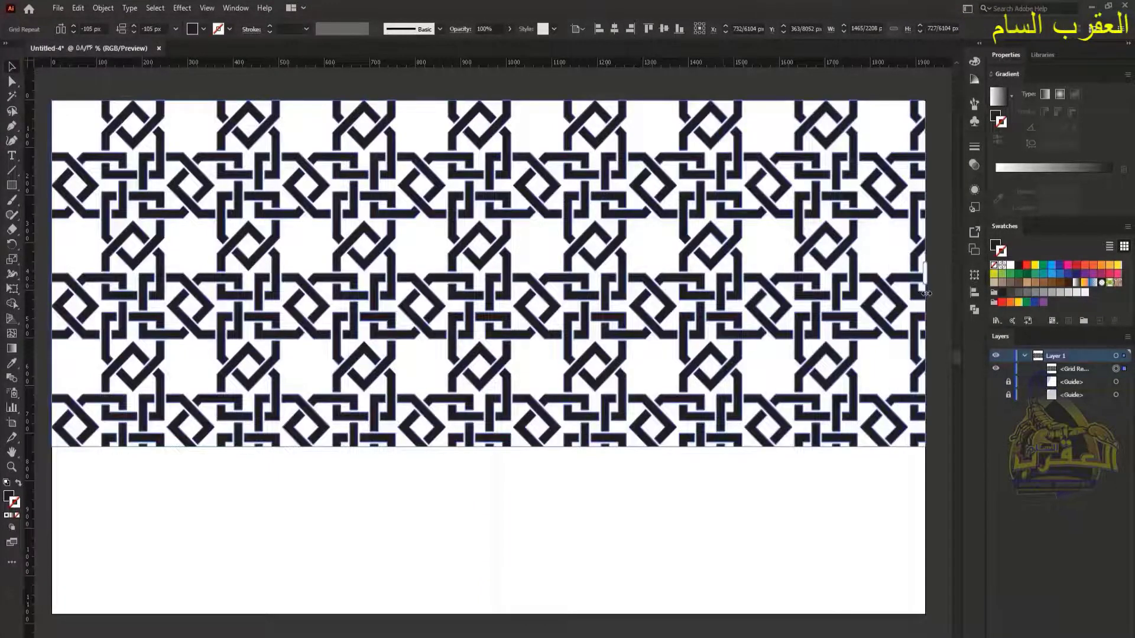
drag(488, 448, 474, 615)
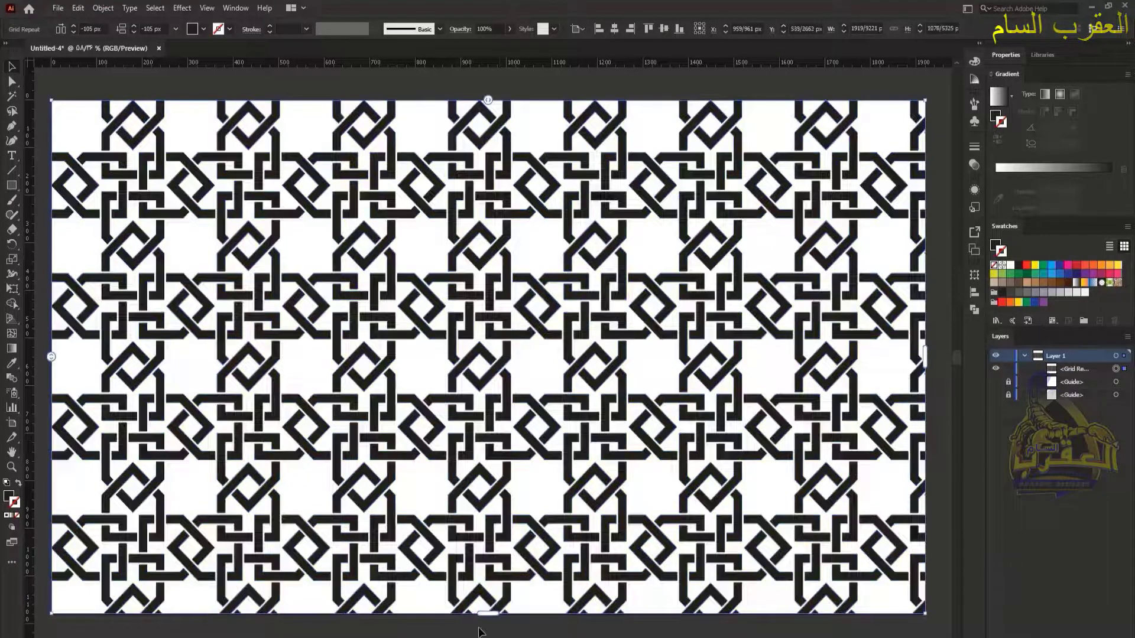
click(480, 631)
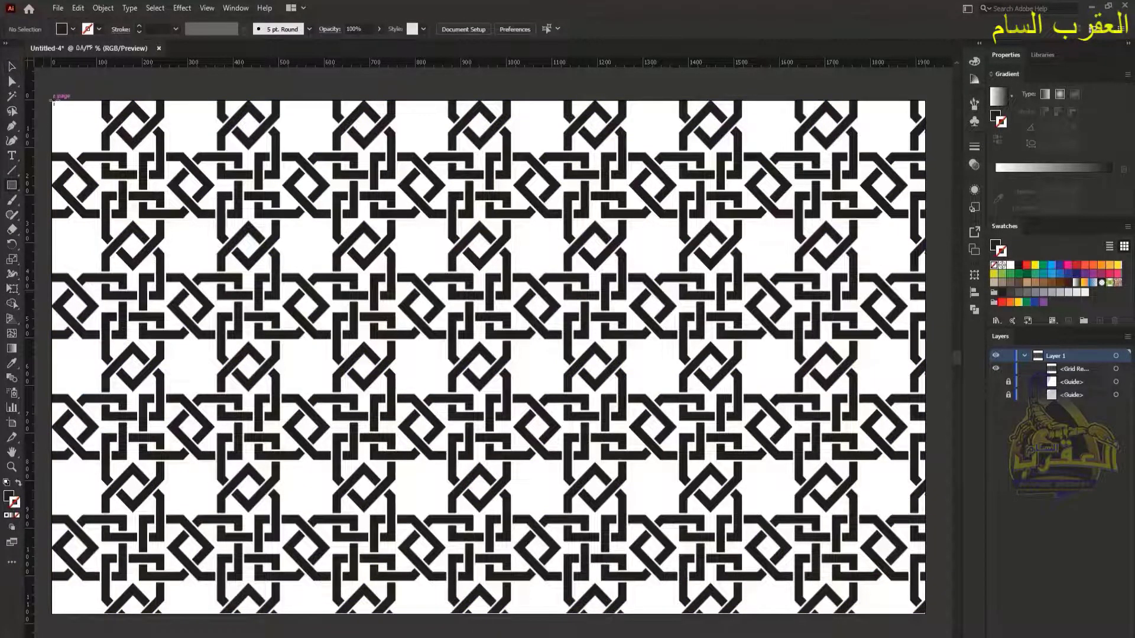
Step: Draw a rectangle covering the artboard, about 1920 by 1079 px, and make it a clipping mask for the grid repeat
drag(52, 101, 925, 613)
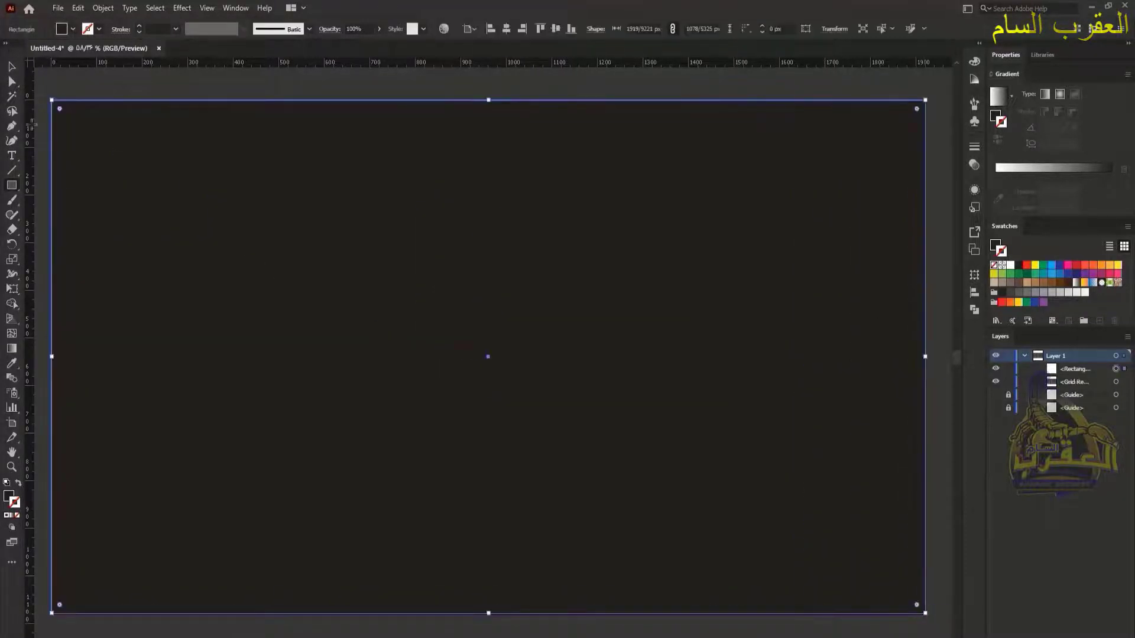
click(11, 68)
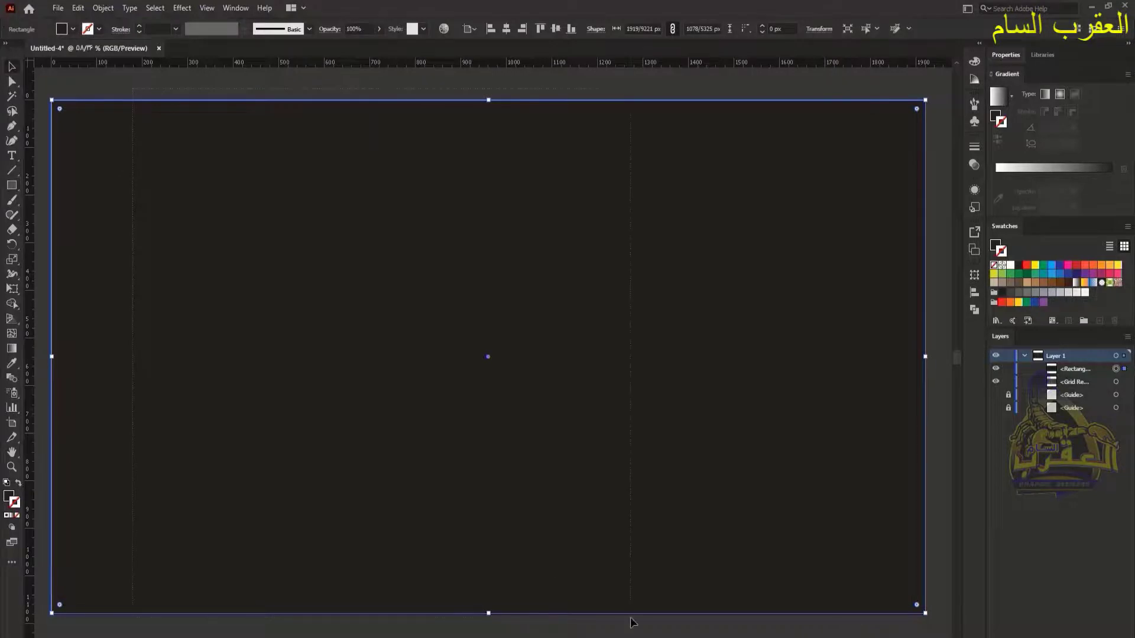
key(ctrl+a)
right_click(466, 307)
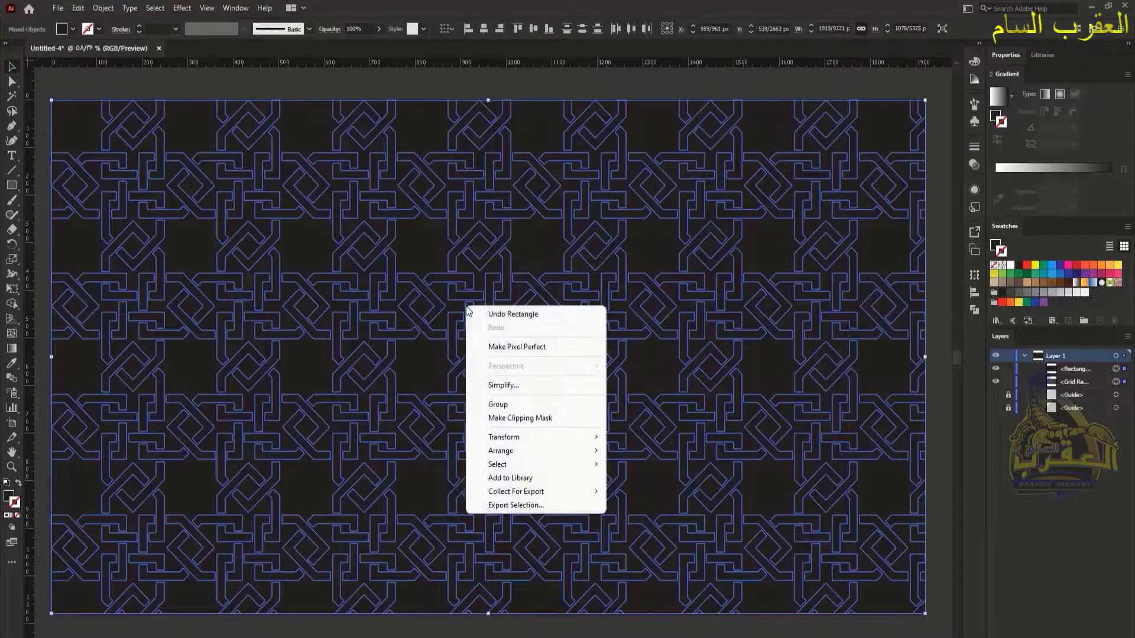
click(519, 418)
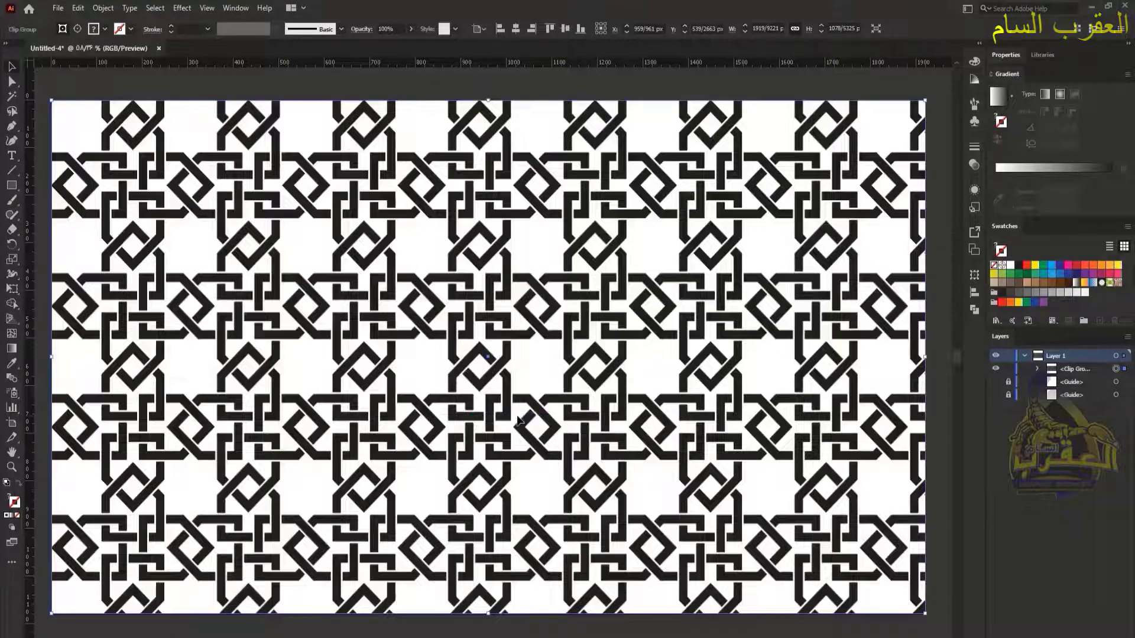
Step: Select the clipping rectangle inside the clip group and fill it with the dark brown swatch as the background
click(1038, 369)
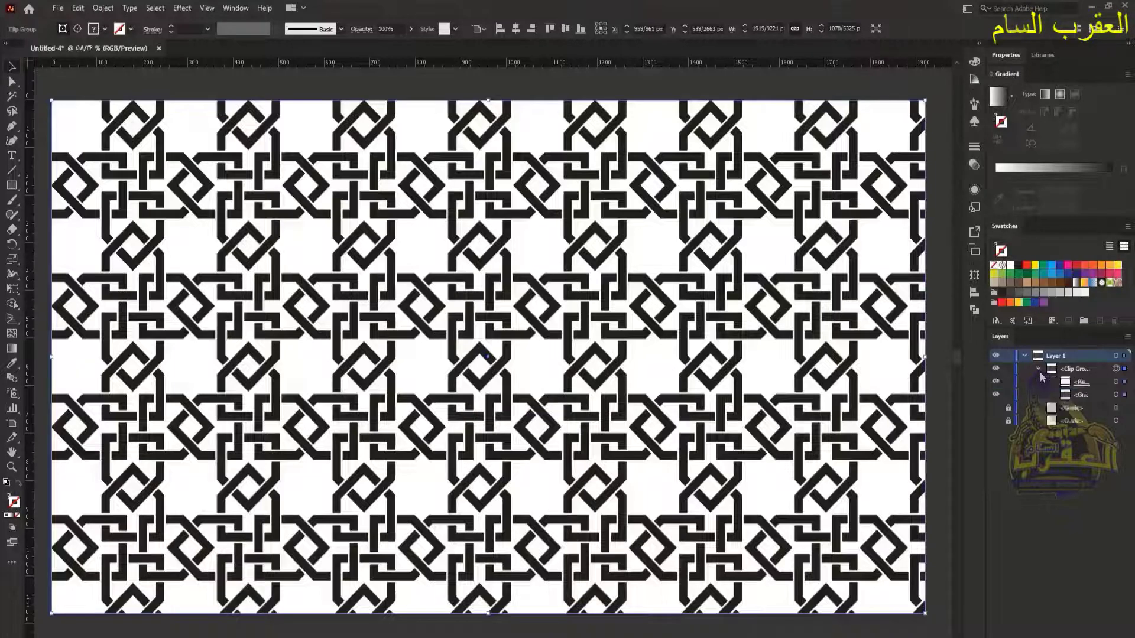
click(1115, 383)
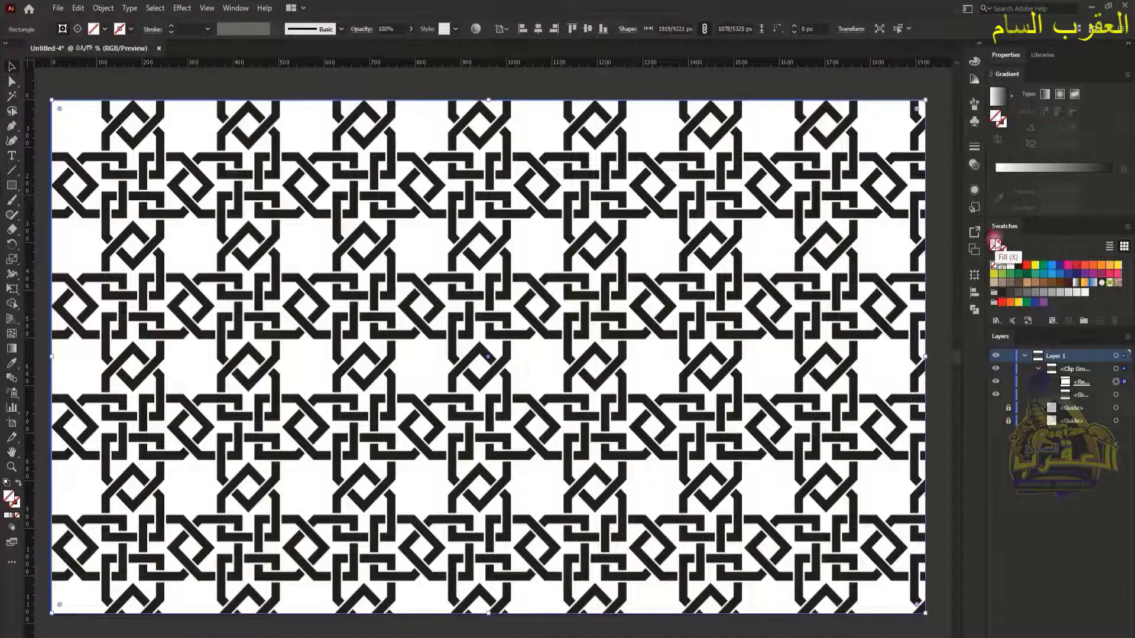
click(1067, 283)
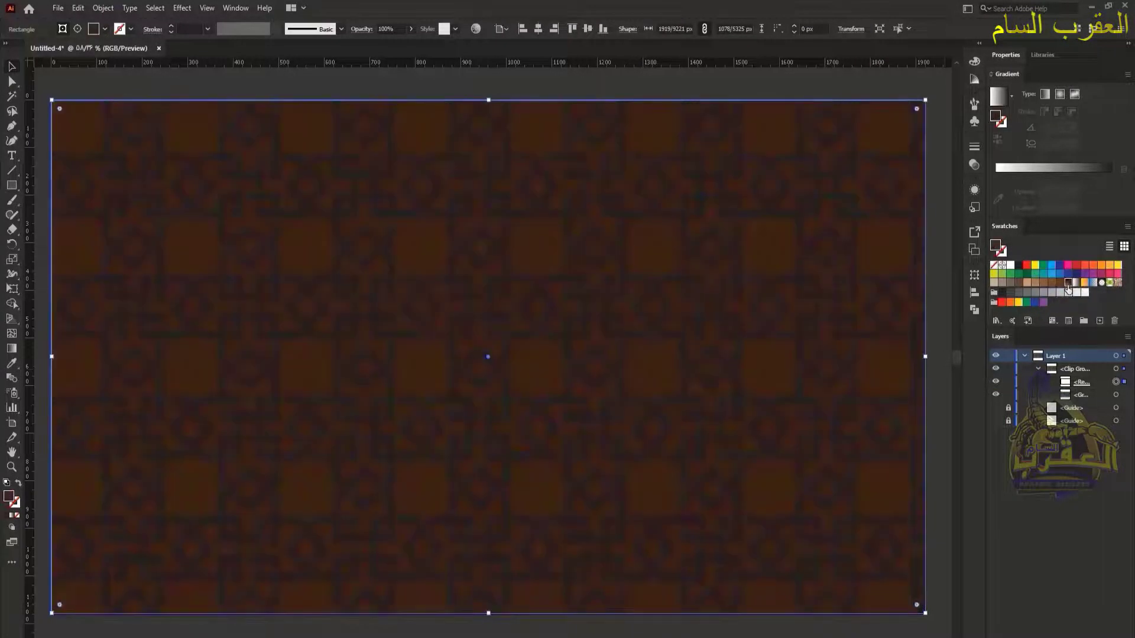
Step: Fill the grid repeat inside the clip group with the light tan swatch and deselect it
click(1115, 395)
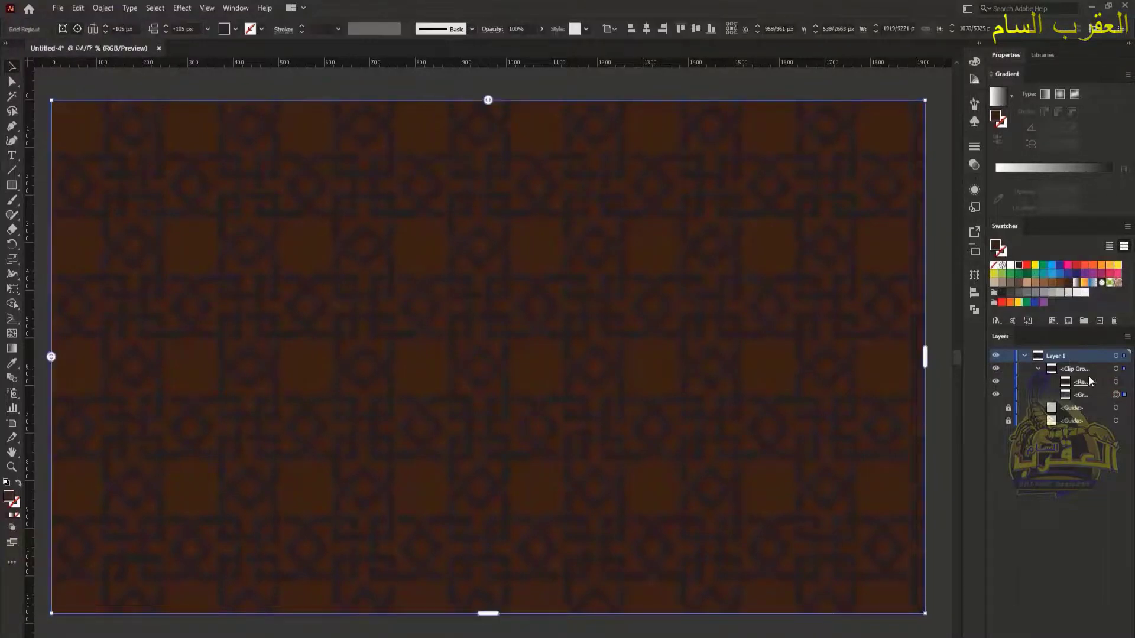
click(1026, 283)
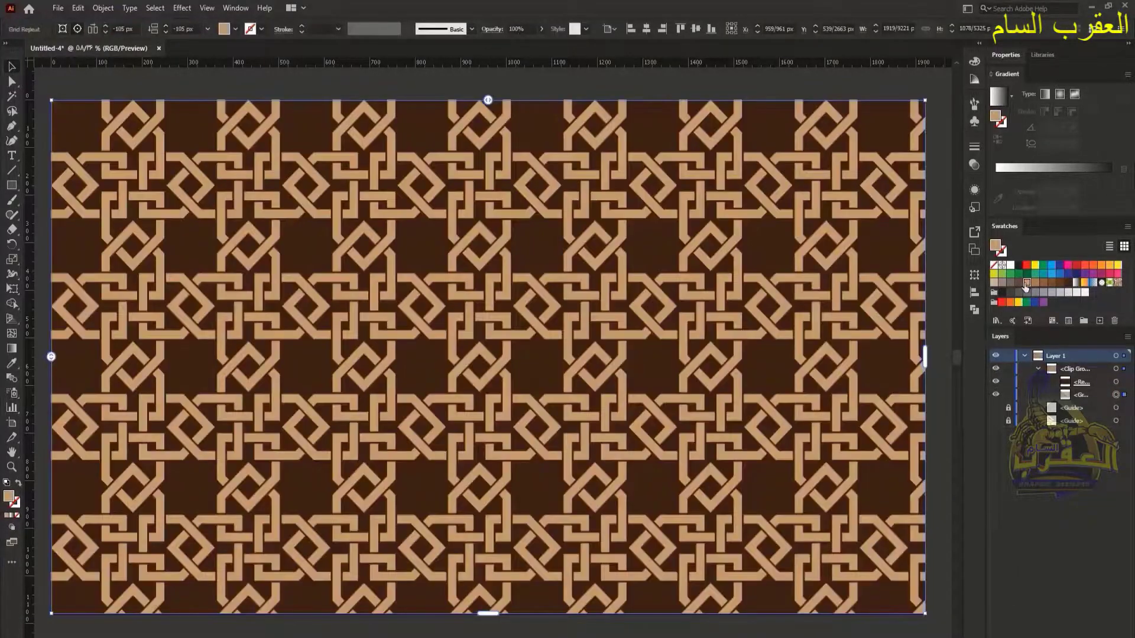
click(793, 635)
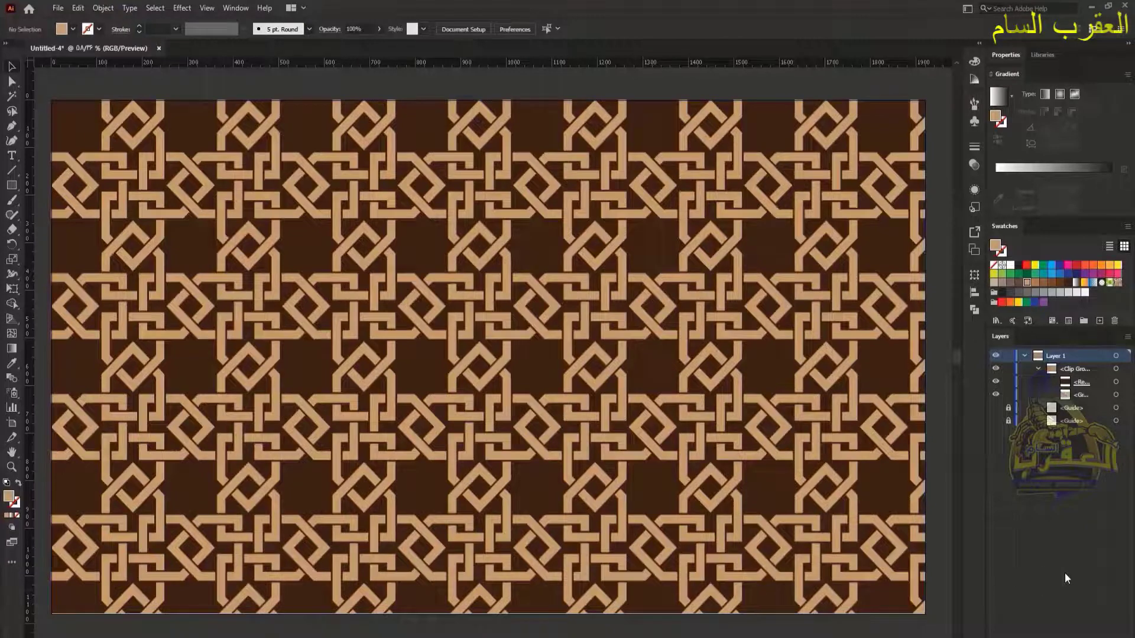